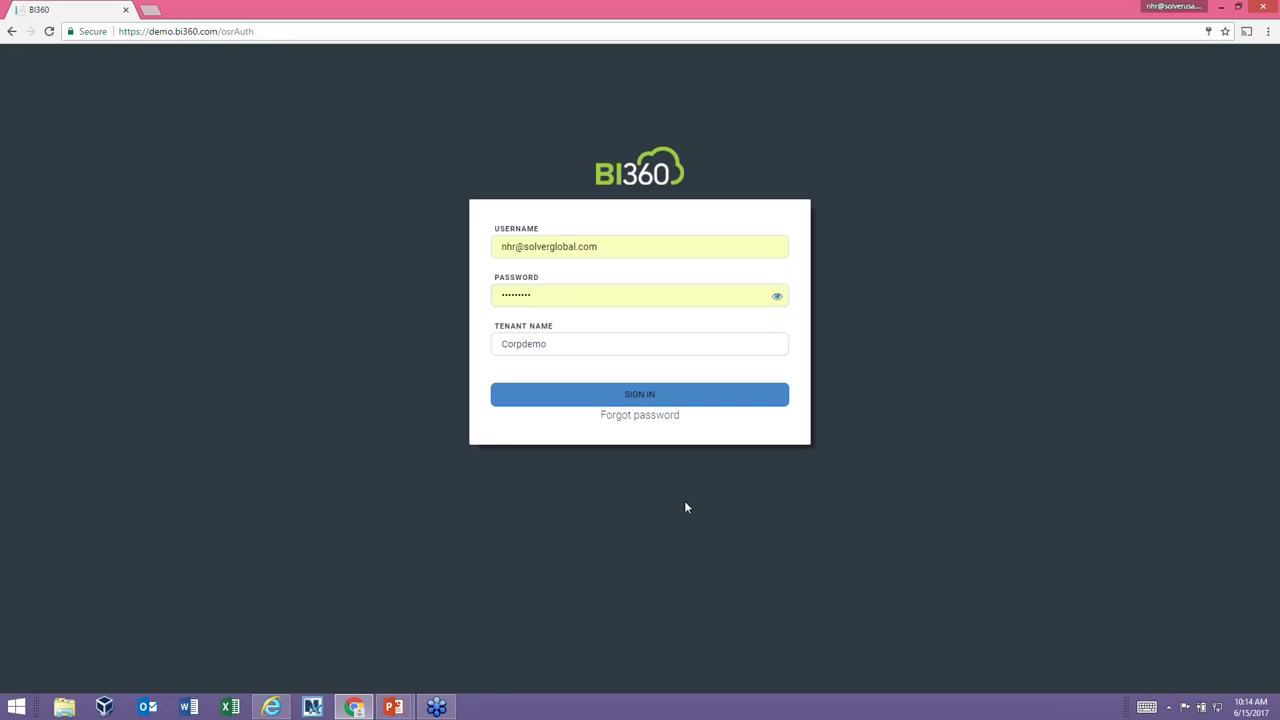
- Sign in to the BI360 demo tenant with the username, password and tenant name
{"action": "left_click", "coordinate": [640, 397]}
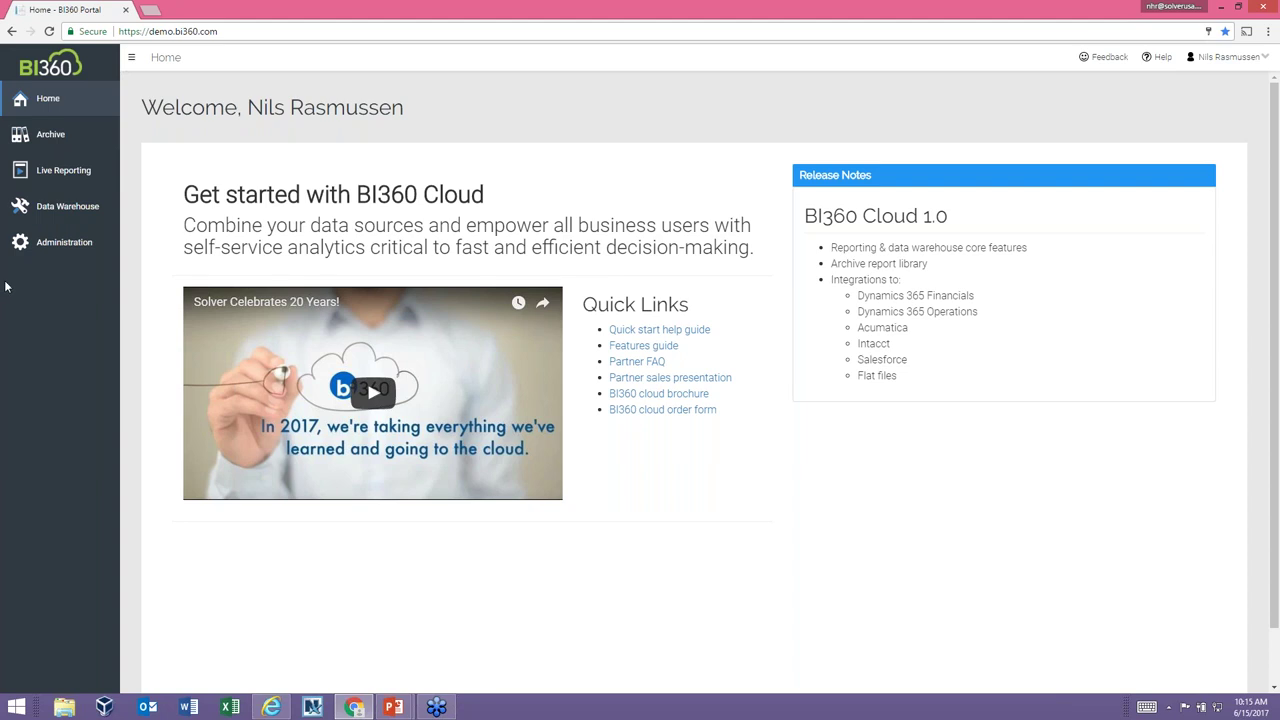
- Go to Data Warehouse > Data > Integrations to see the Dynamics 365 Financials integration
{"action": "left_click", "coordinate": [58, 210]}
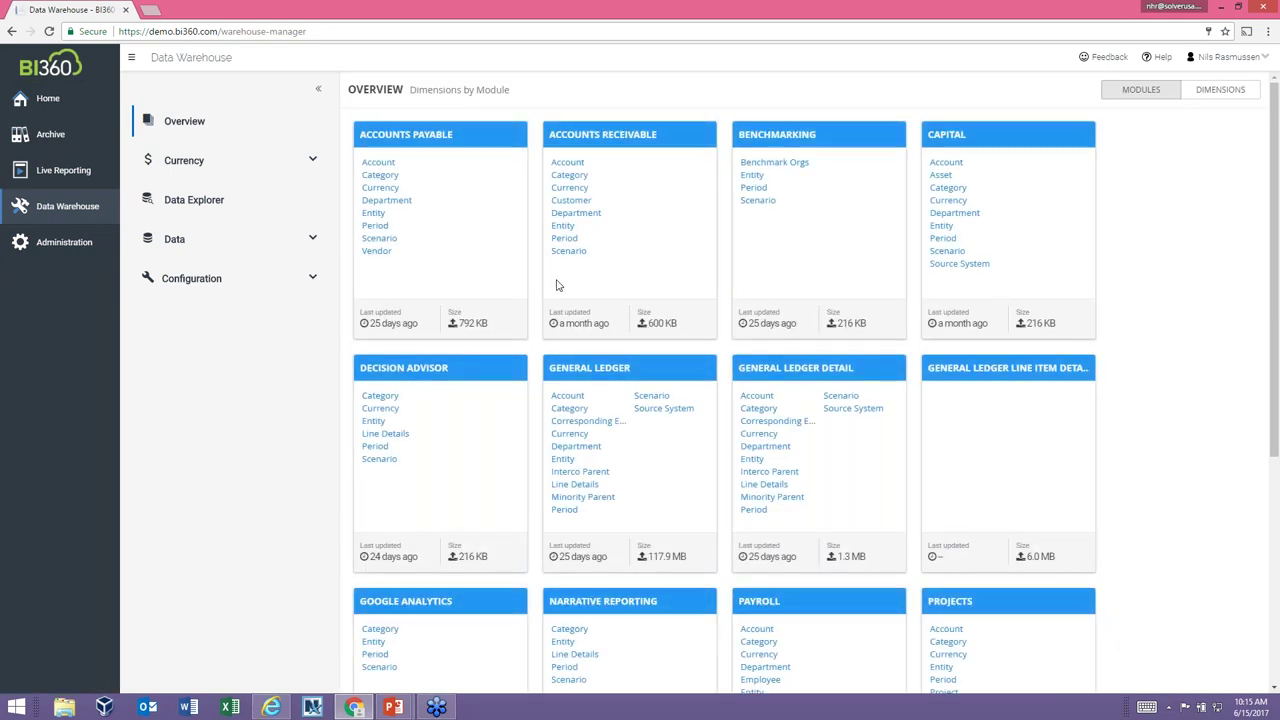
{"action": "left_click", "coordinate": [315, 244]}
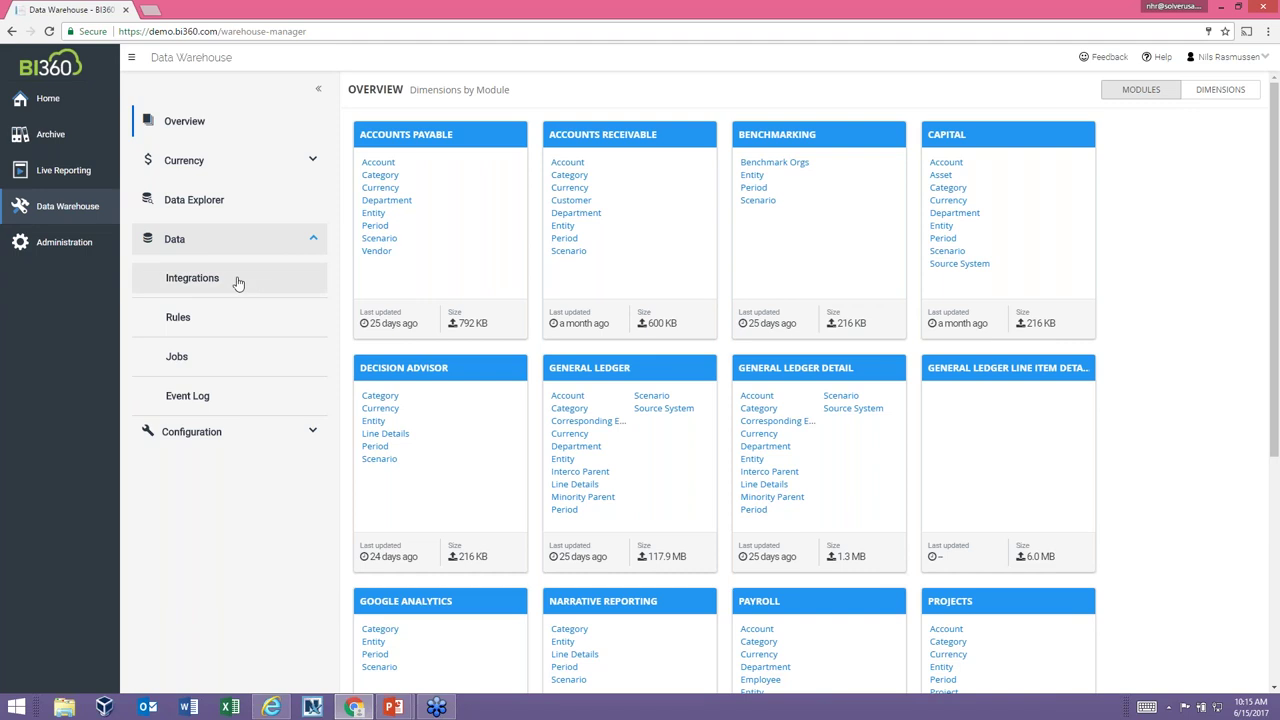
{"action": "left_click", "coordinate": [193, 282]}
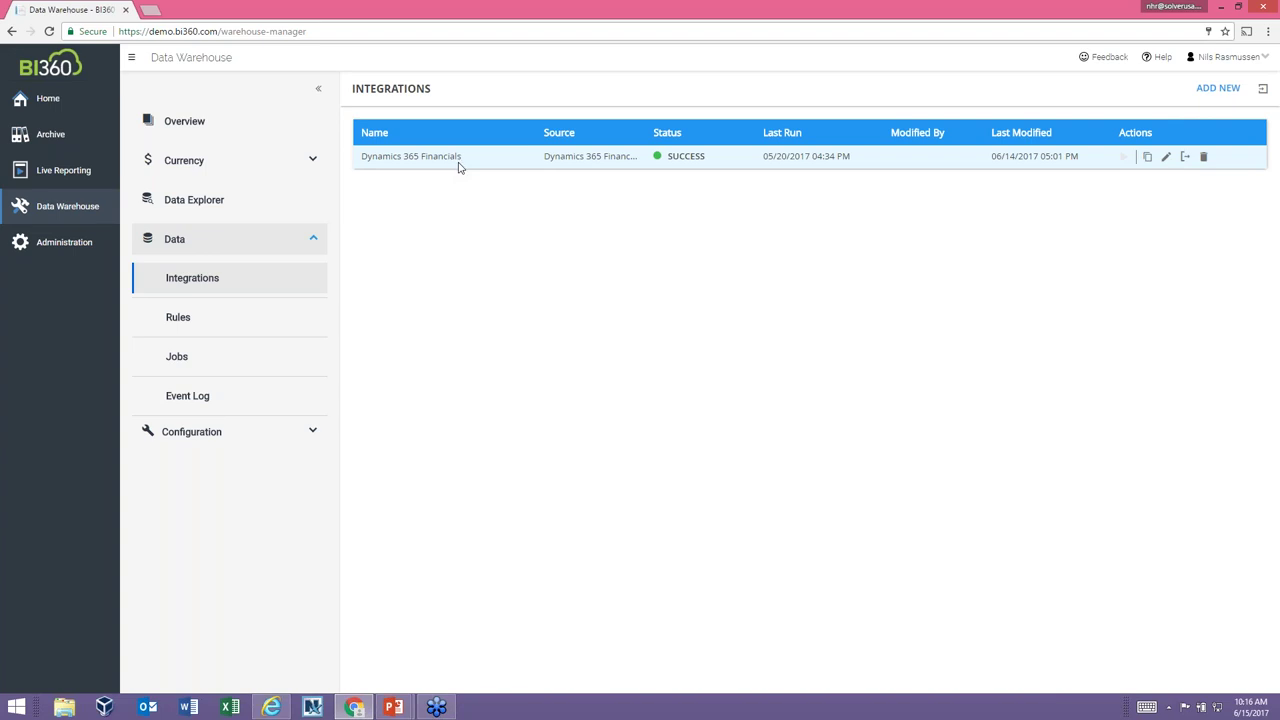
{"action": "left_click", "coordinate": [1218, 89]}
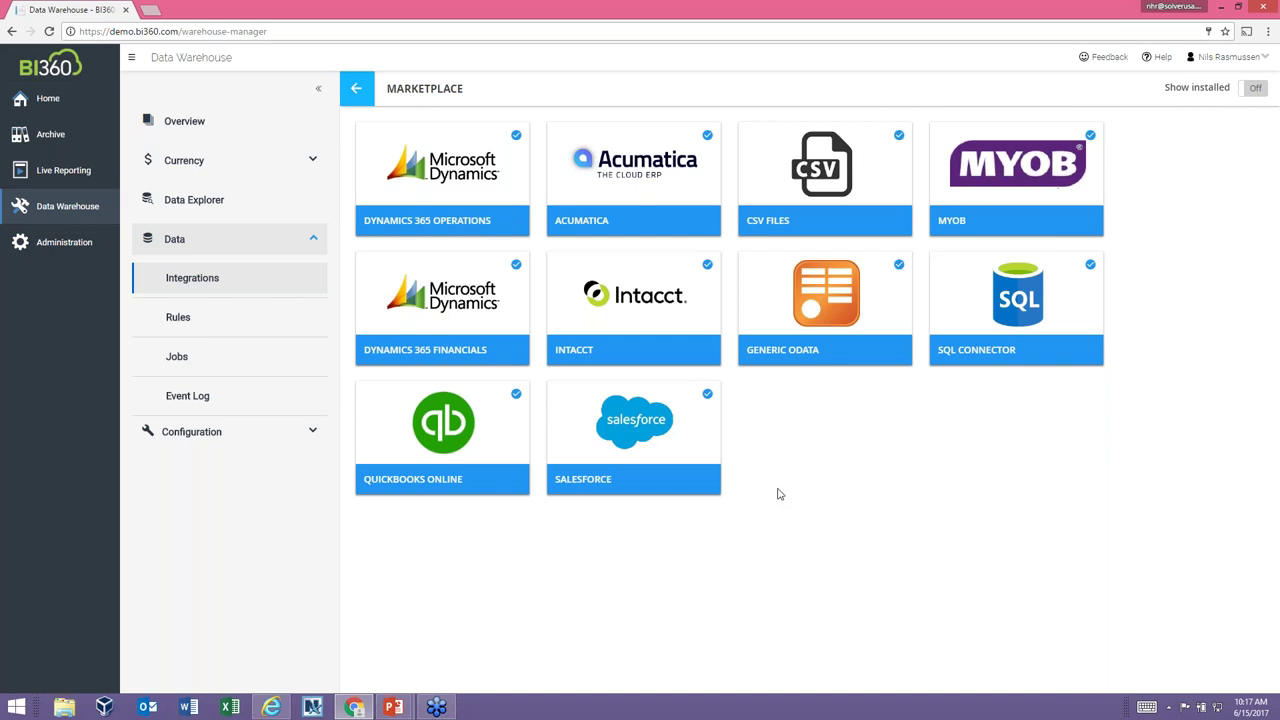
{"action": "left_click", "coordinate": [683, 306]}
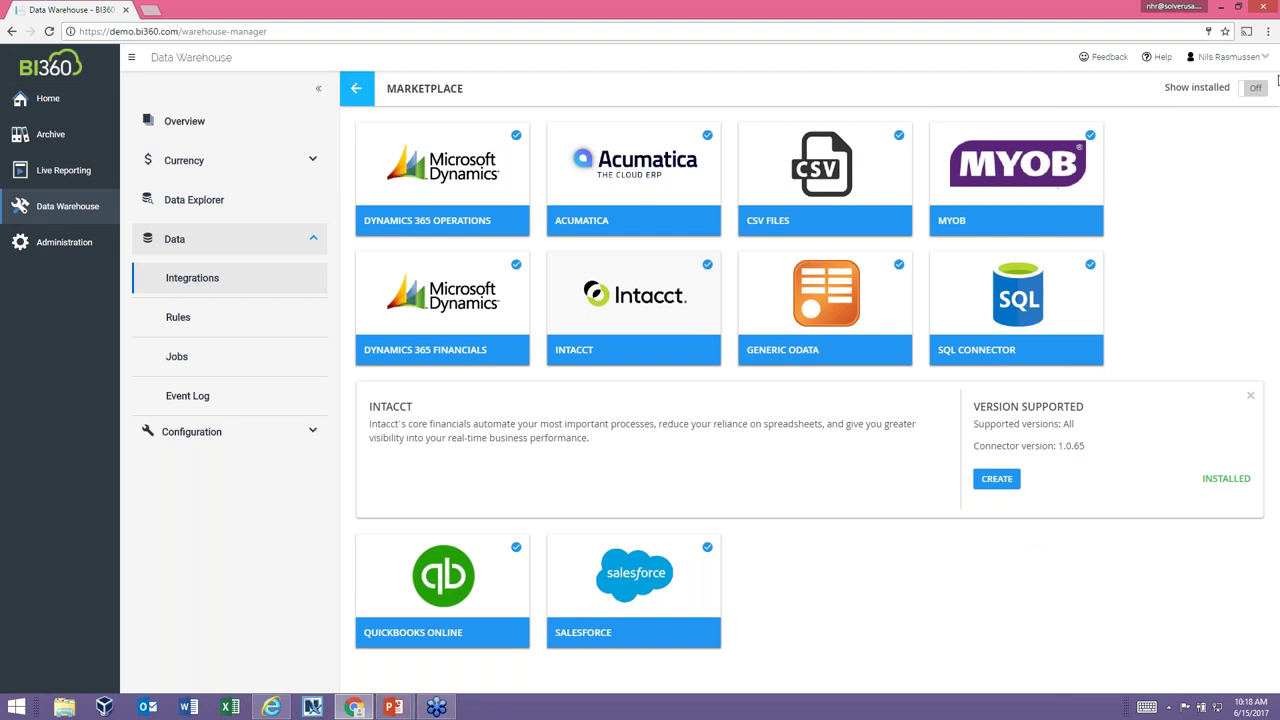
{"action": "left_click", "coordinate": [355, 89]}
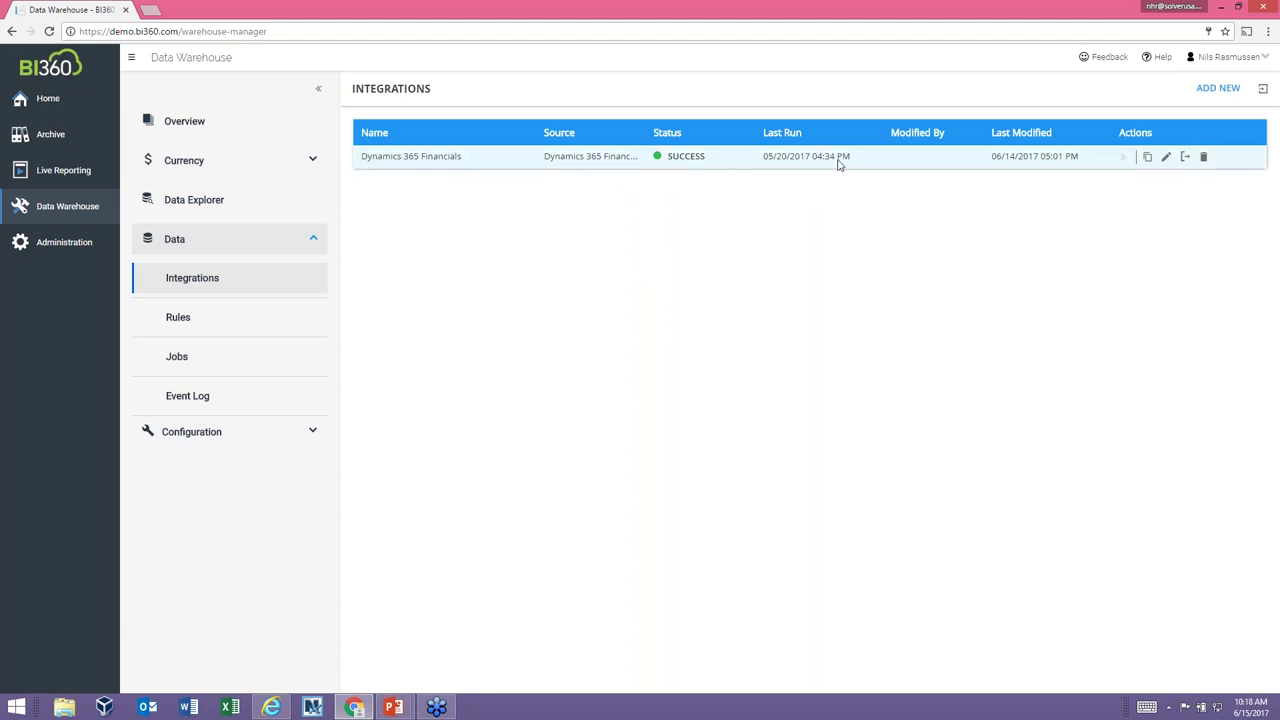
- Open the Dynamics 365 Financials GL Transactions task and scroll through its associated dimensions
{"action": "left_click", "coordinate": [1166, 157]}
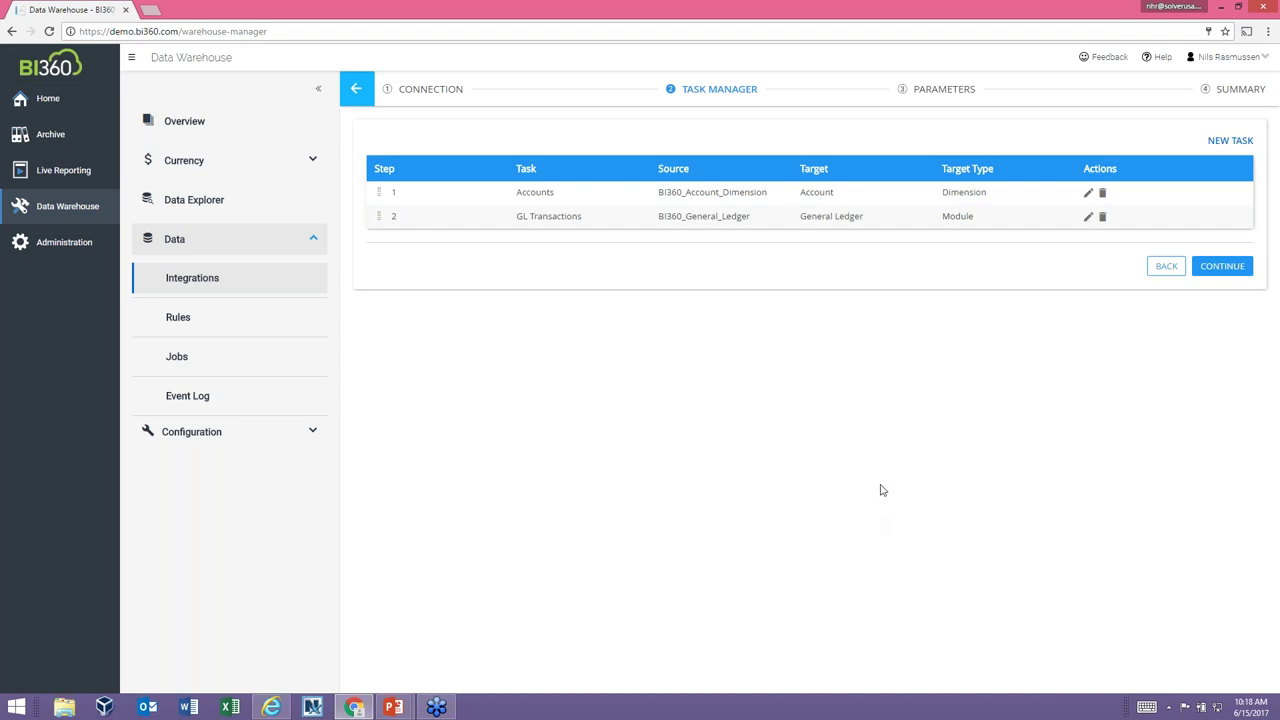
{"action": "left_click", "coordinate": [1089, 218]}
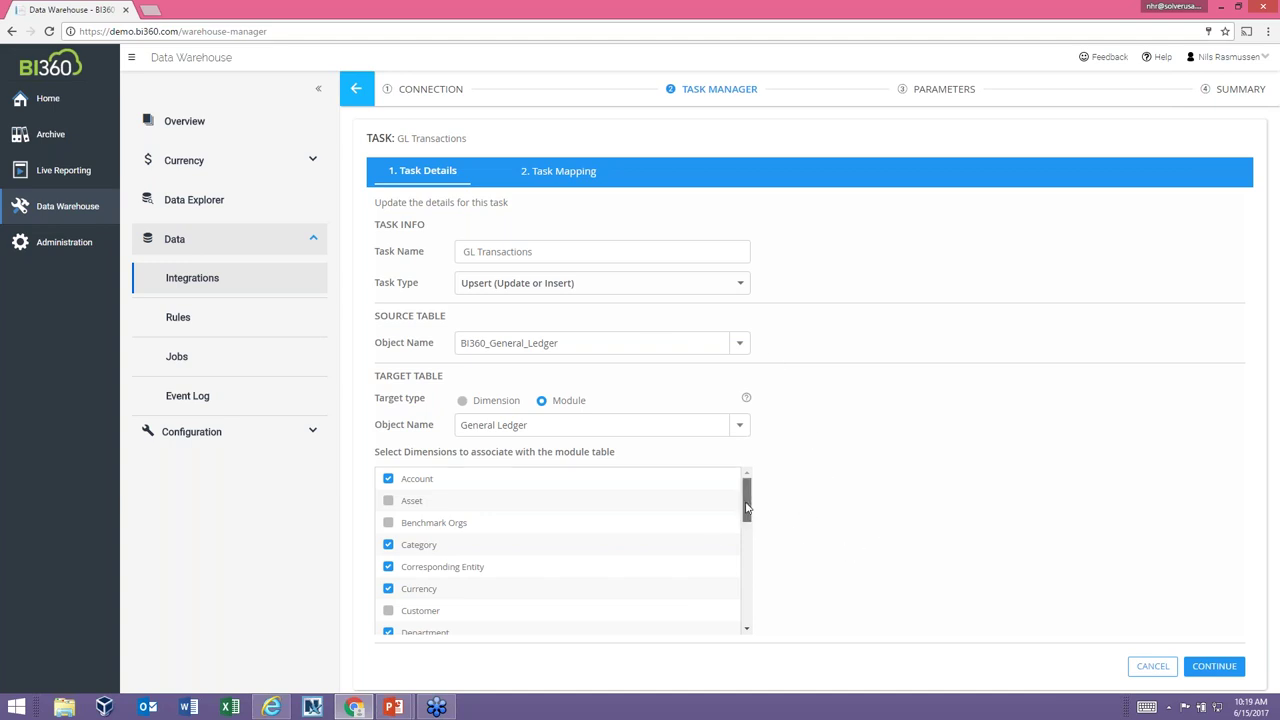
{"action": "left_click_drag", "start_coordinate": [746, 508], "coordinate": [747, 503]}
{"action": "left_click_drag", "start_coordinate": [746, 503], "coordinate": [737, 467]}
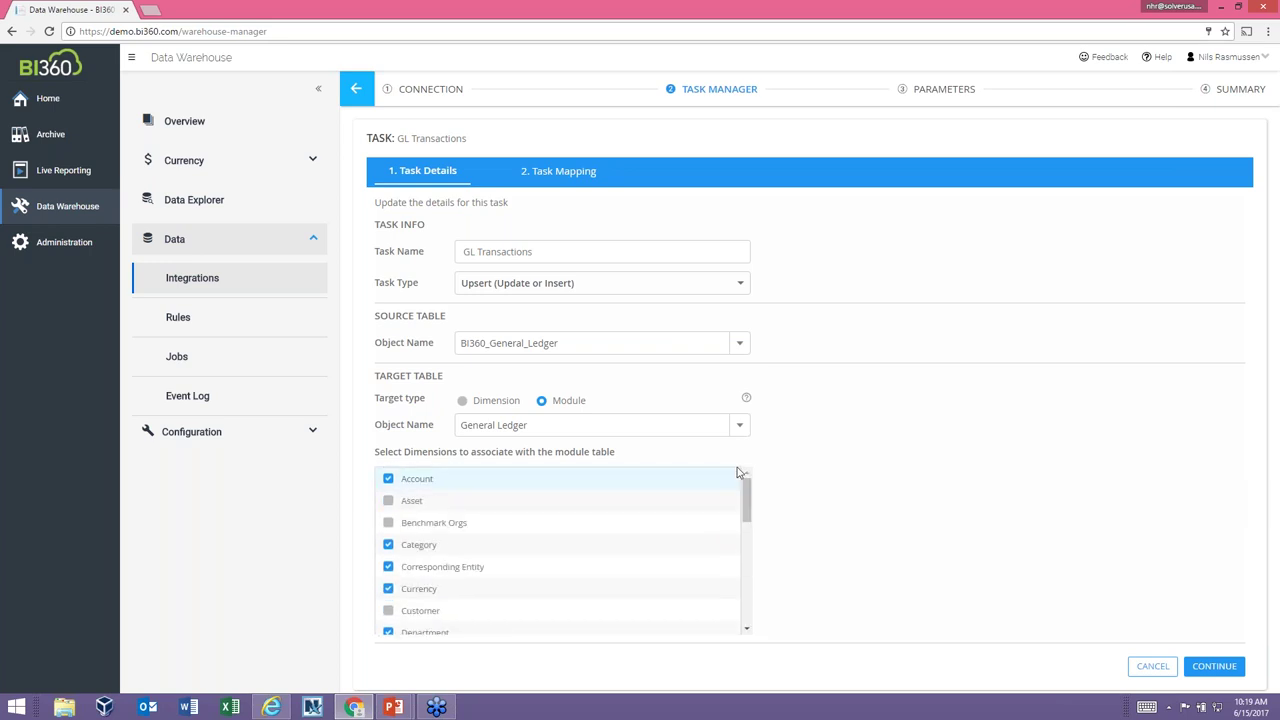
- On the GL Transactions Task Mapping tab, preview the BI360_General_Ledger source data
{"action": "left_click", "coordinate": [577, 177]}
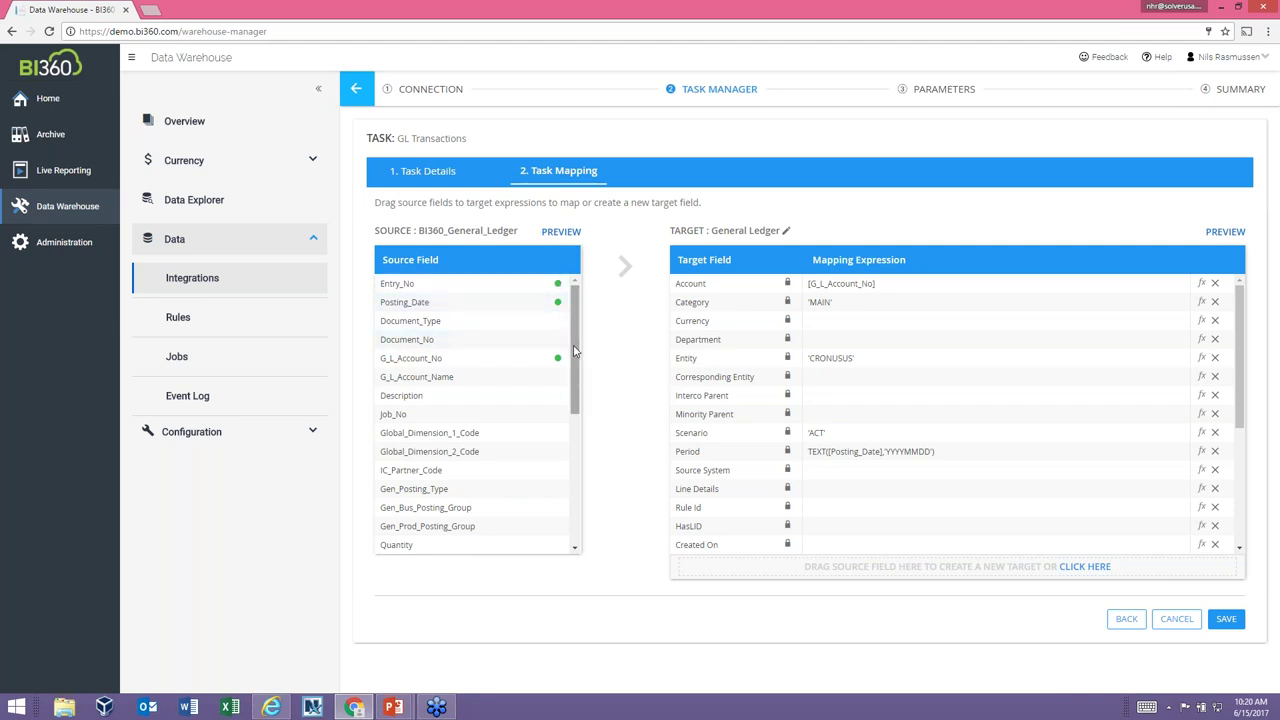
{"action": "left_click_drag", "start_coordinate": [575, 350], "coordinate": [575, 302]}
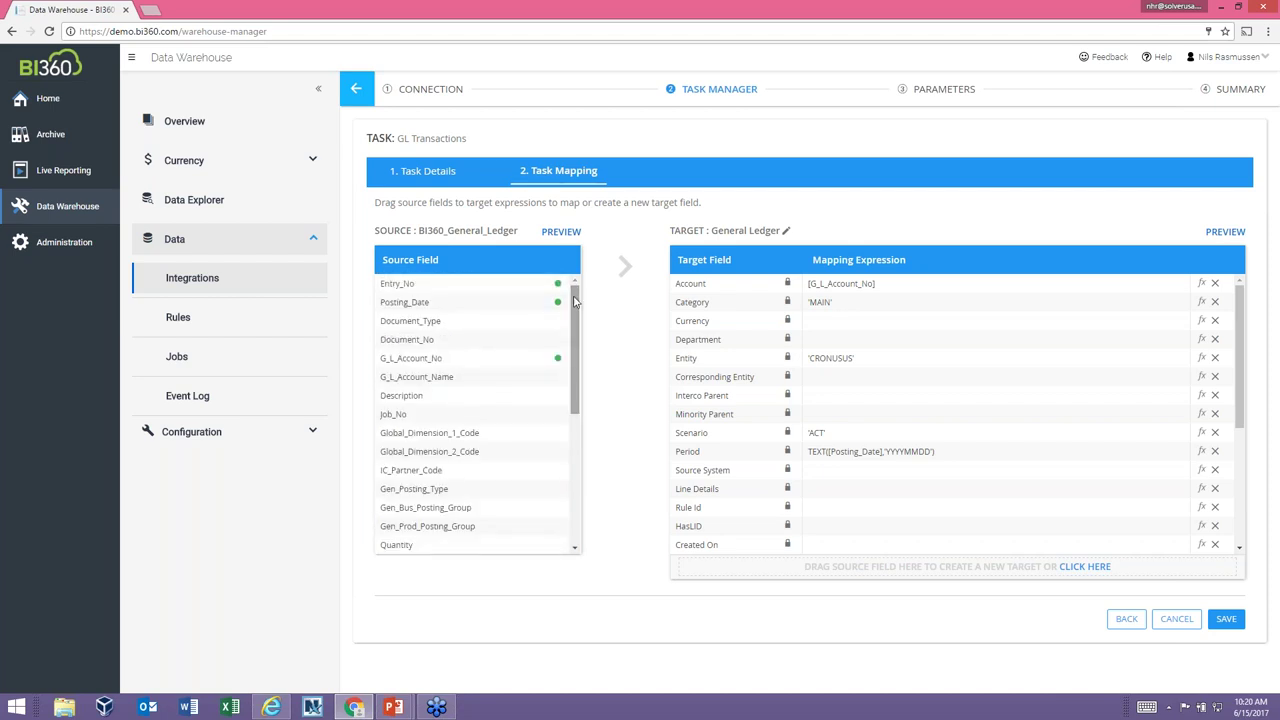
{"action": "left_click", "coordinate": [561, 232]}
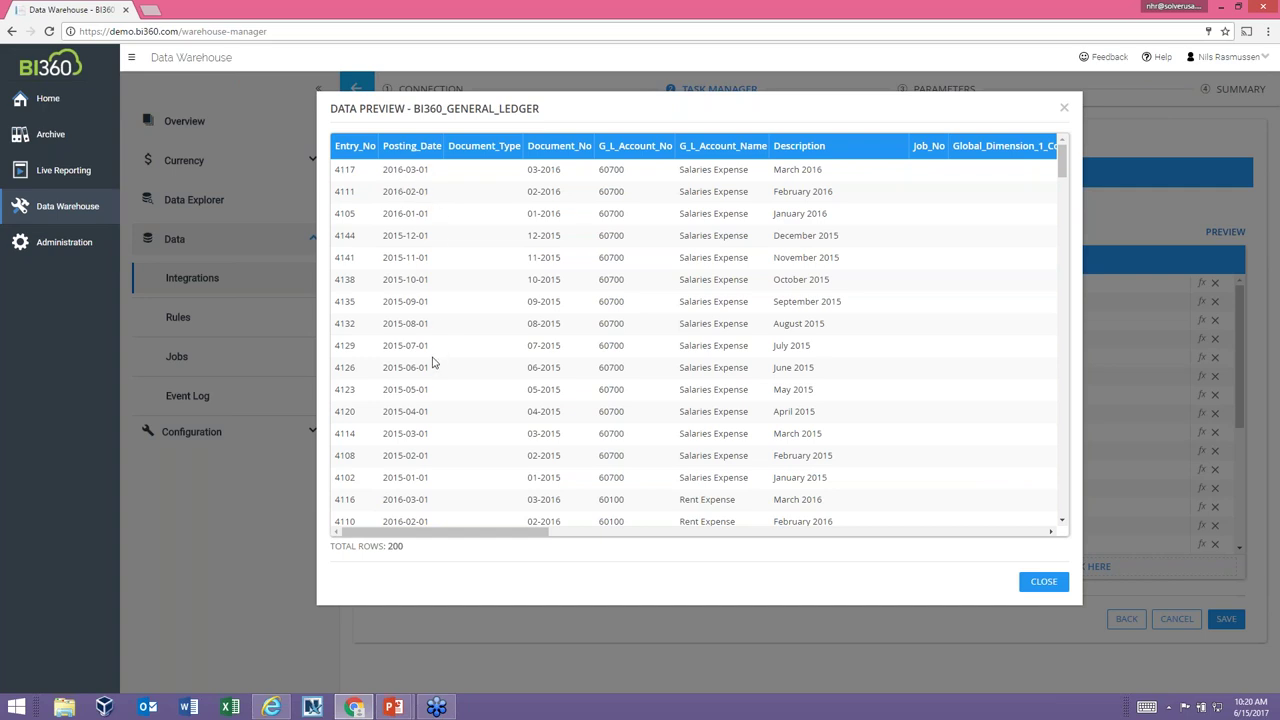
- Close the BI360_GENERAL_LEDGER data preview to return to Task Mapping
{"action": "left_click", "coordinate": [1045, 582]}
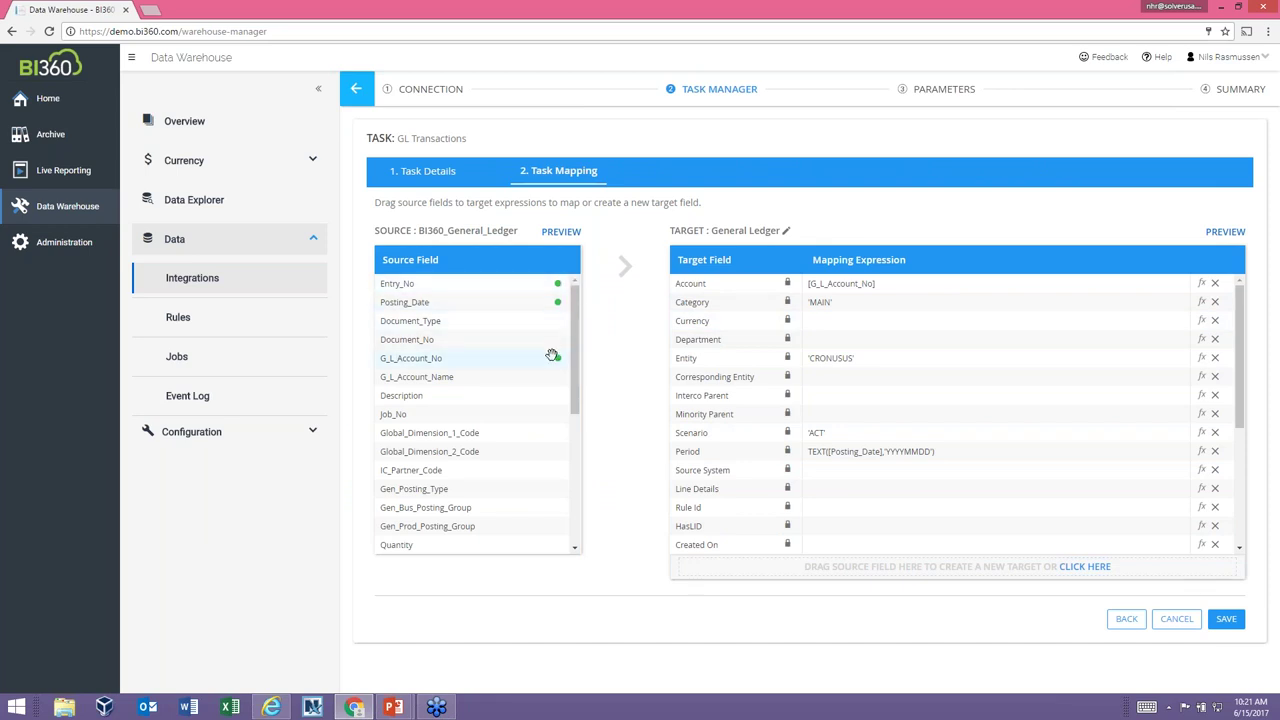
- Map G_L_Account_No to the Account target and preview the General Ledger output
{"action": "left_click_drag", "start_coordinate": [542, 359], "coordinate": [841, 308]}
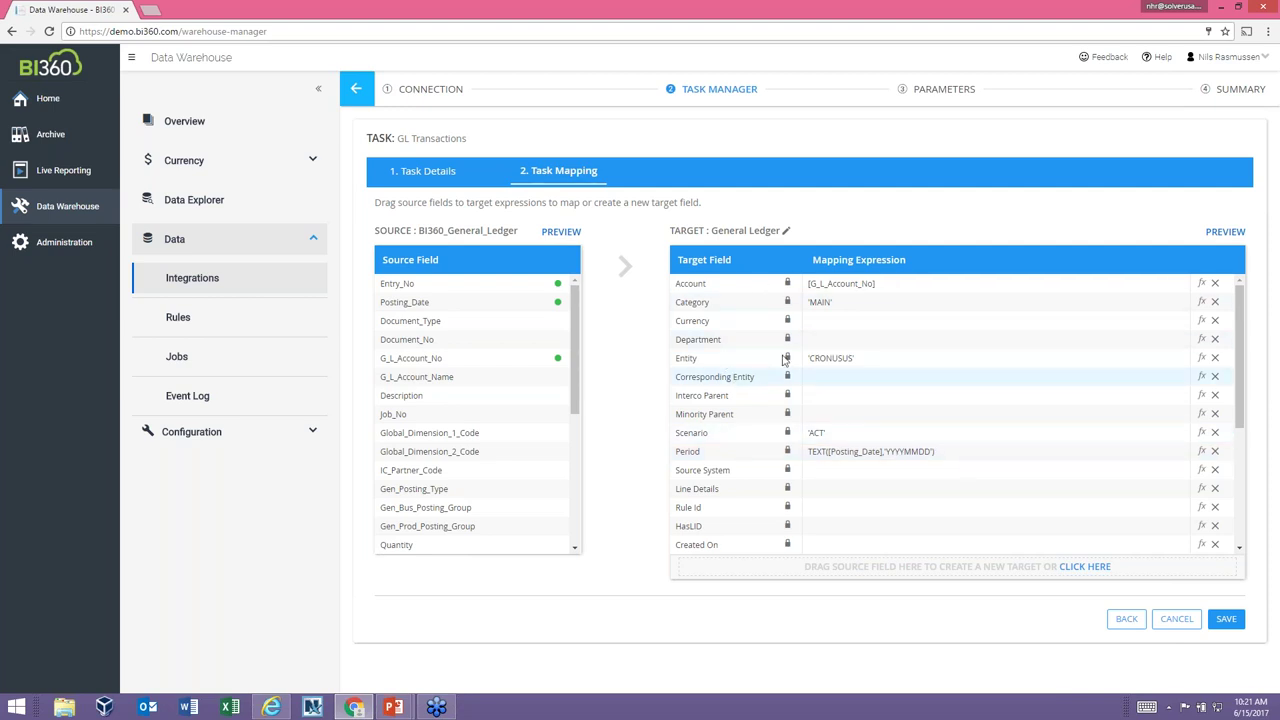
{"action": "left_click", "coordinate": [1226, 231]}
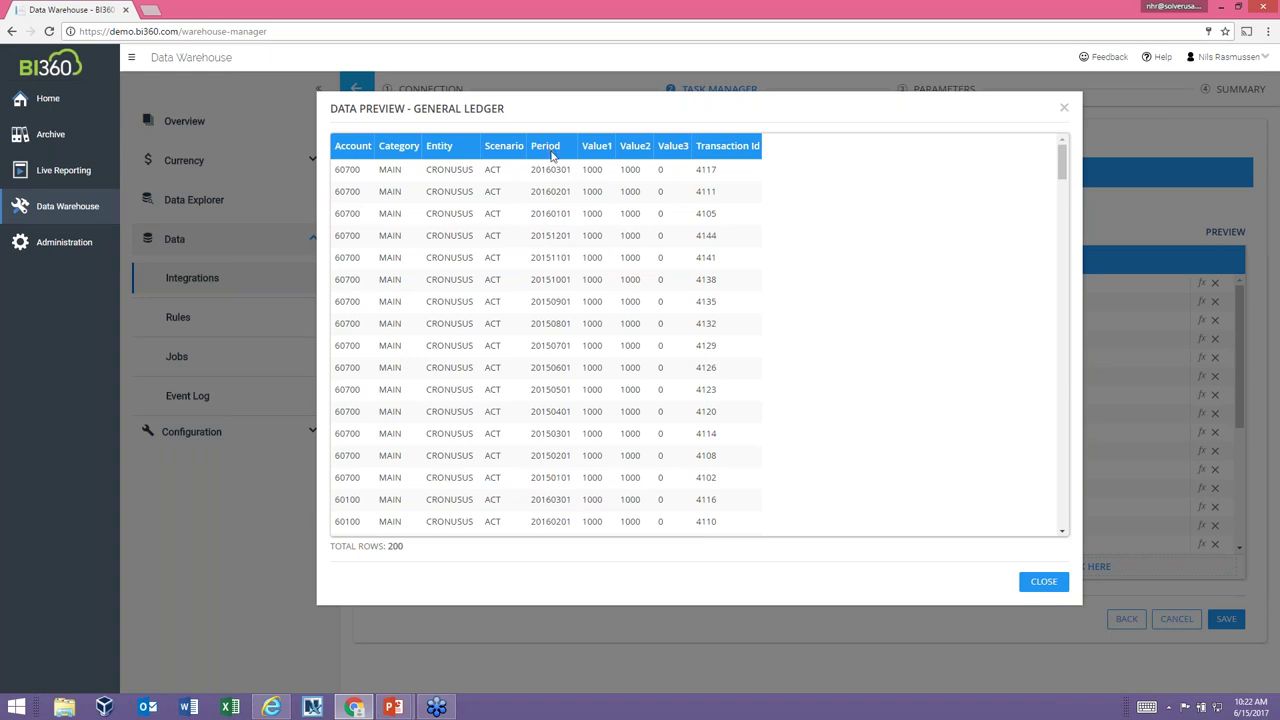
- Close the General Ledger preview and cancel the GL Transactions task without saving
{"action": "left_click", "coordinate": [1043, 581]}
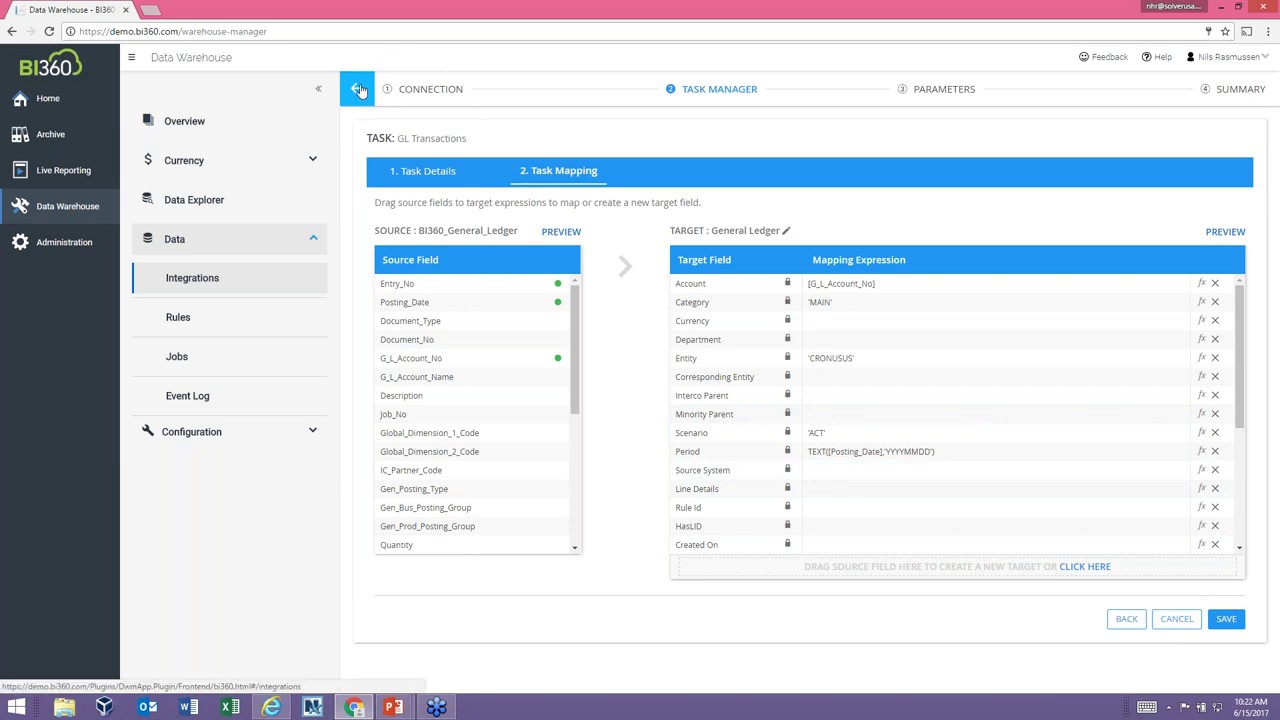
{"action": "left_click", "coordinate": [1177, 619]}
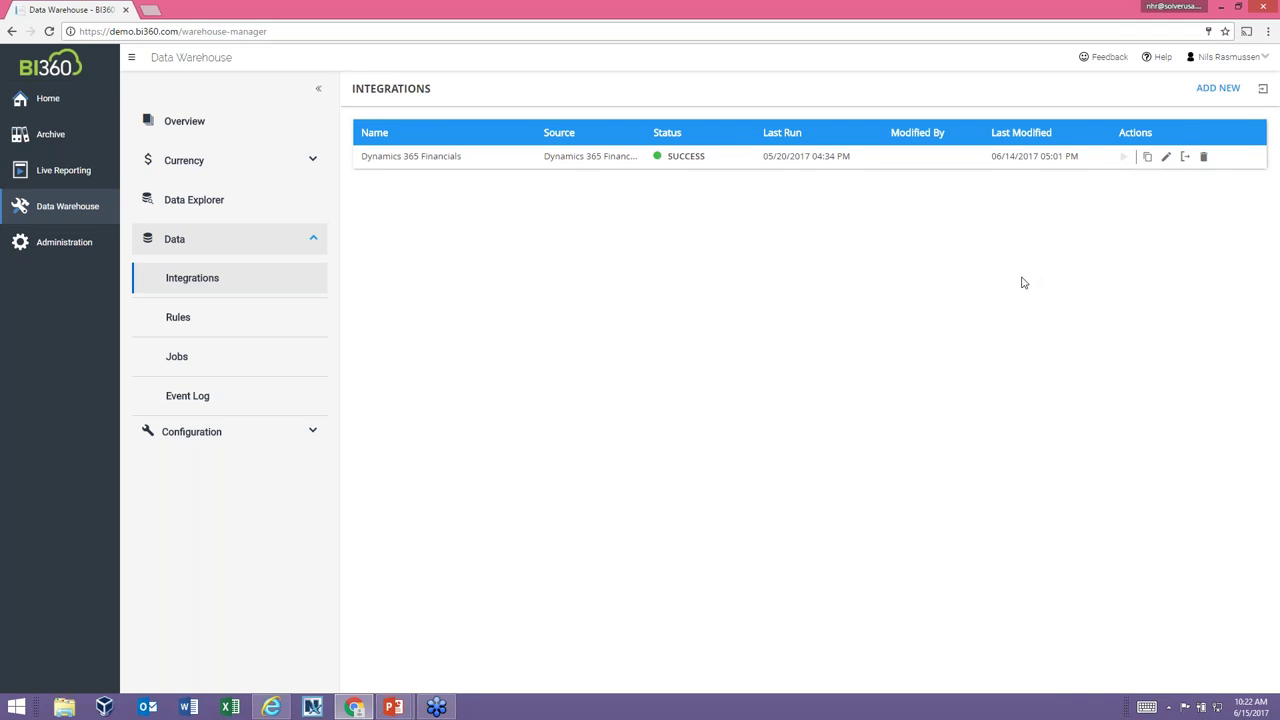
- Go to the Jobs page under Data to see the integration#13 jobs
{"action": "left_click", "coordinate": [187, 365]}
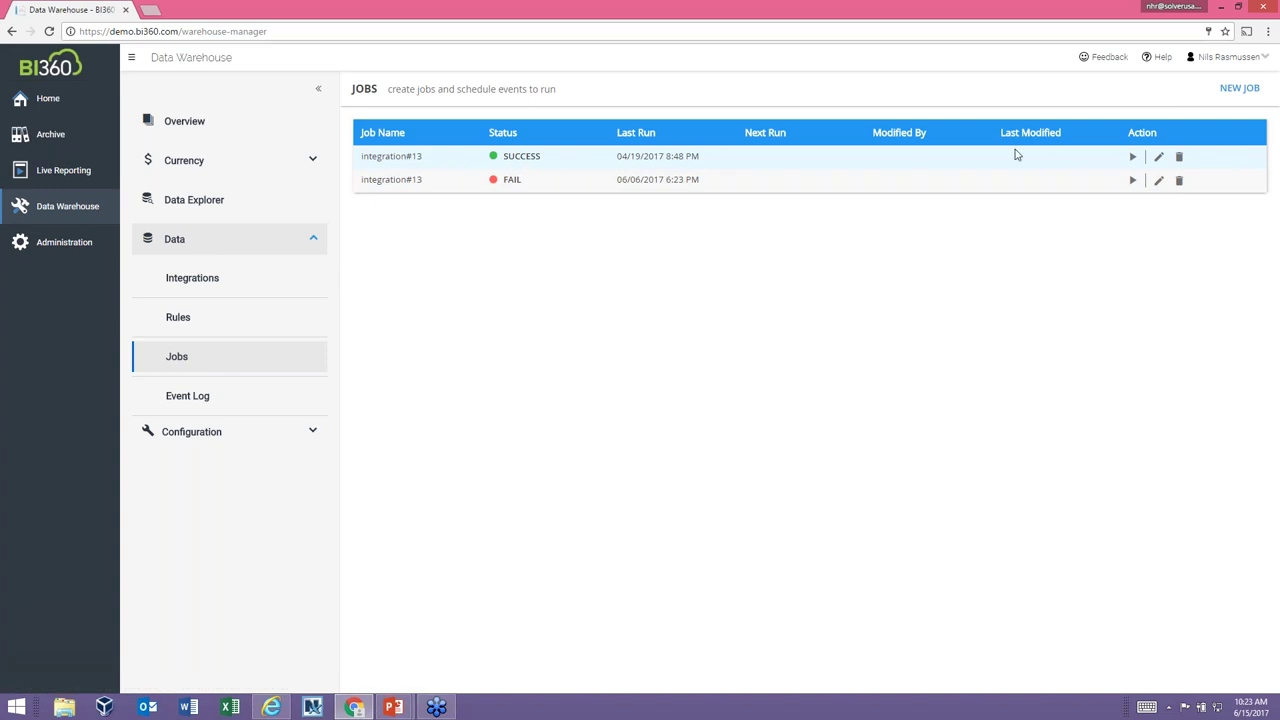
- Edit the integration#13 job that has FAIL status
{"action": "left_click", "coordinate": [1159, 179]}
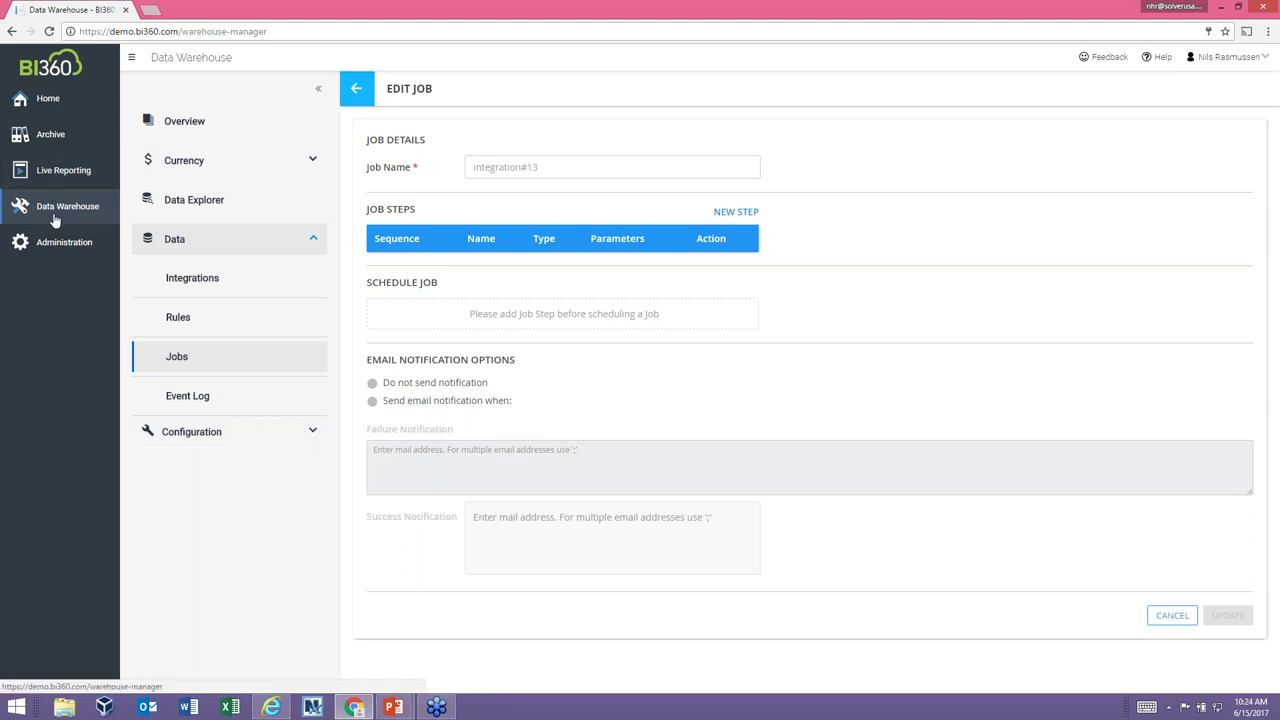
- Open the Data Warehouse Overview listing dimensions for each module
{"action": "left_click", "coordinate": [157, 122]}
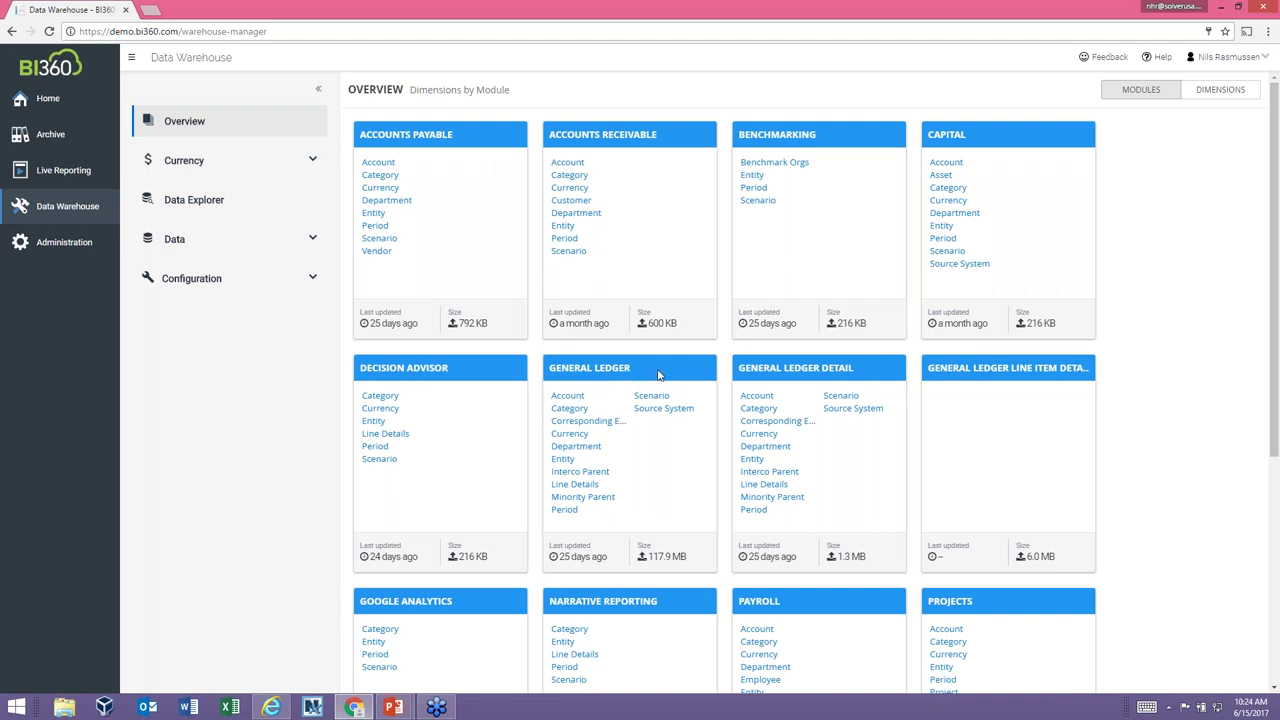
- Show the 149 General Ledger Account members with their codes, aliases and account types
{"action": "left_click", "coordinate": [566, 397]}
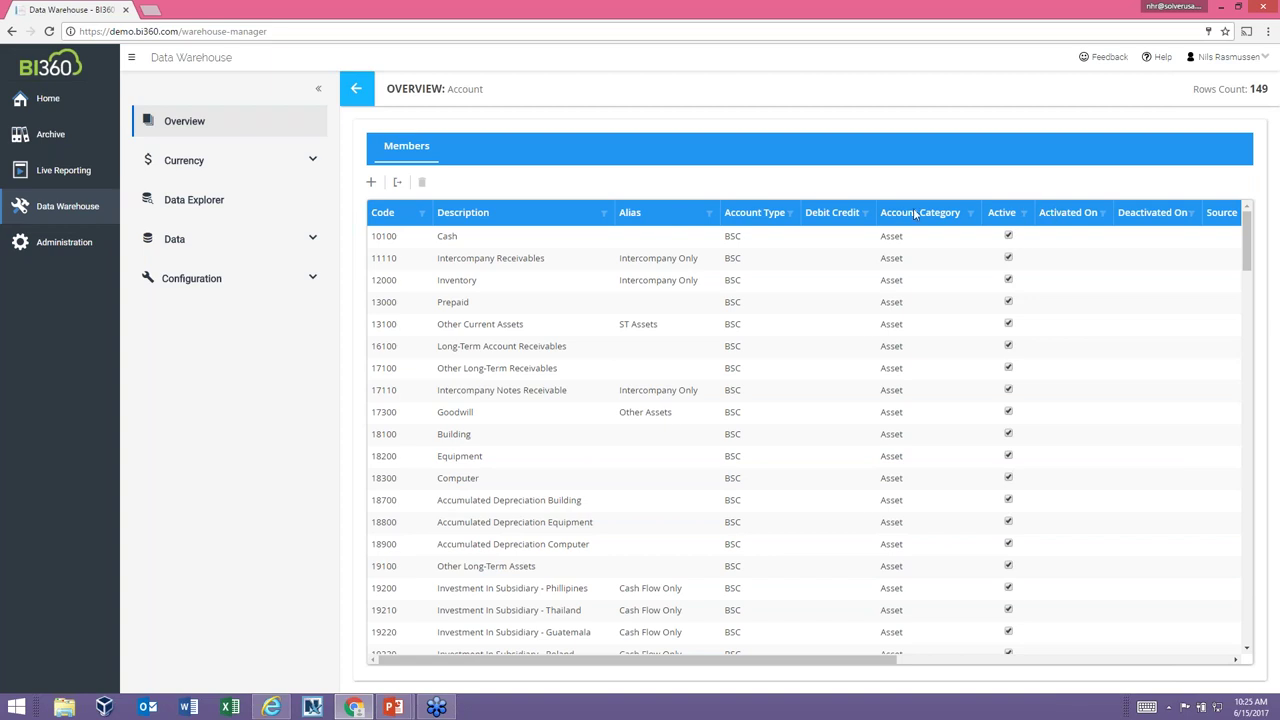
- Select account 11110's 'Intercompany Only' alias and expand the Configuration options
{"action": "left_click", "coordinate": [638, 258]}
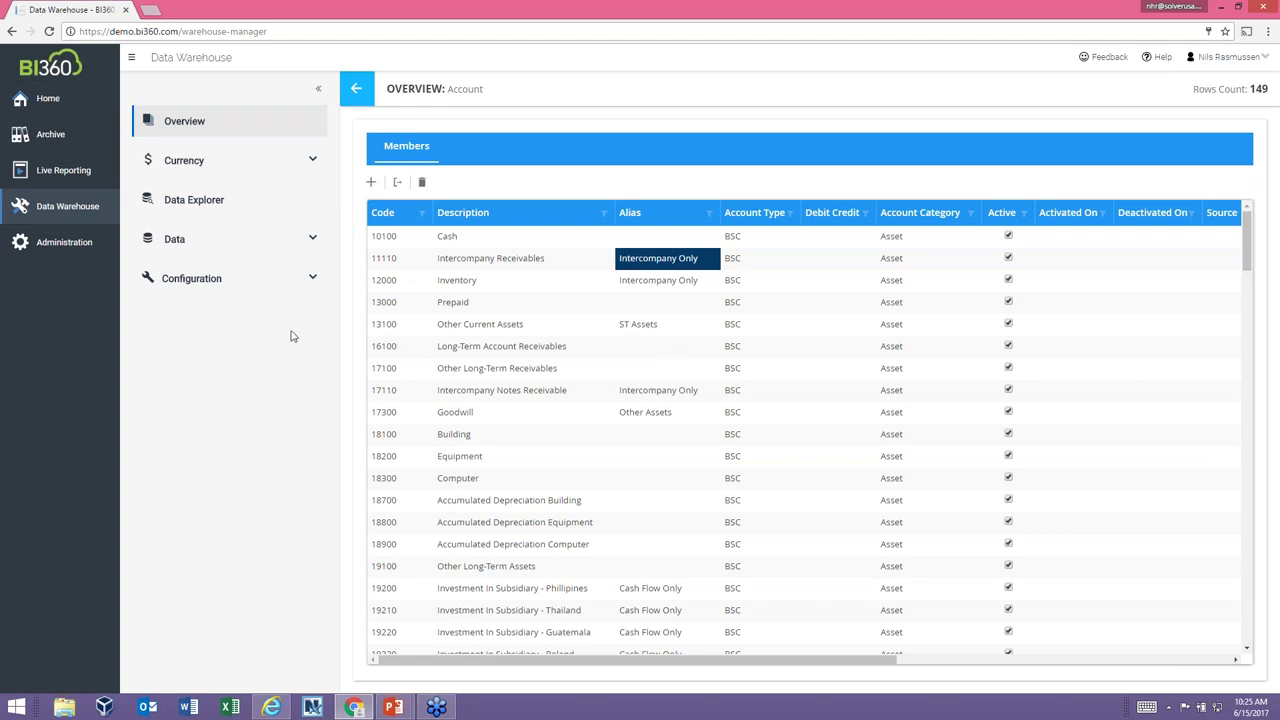
{"action": "left_click", "coordinate": [196, 284]}
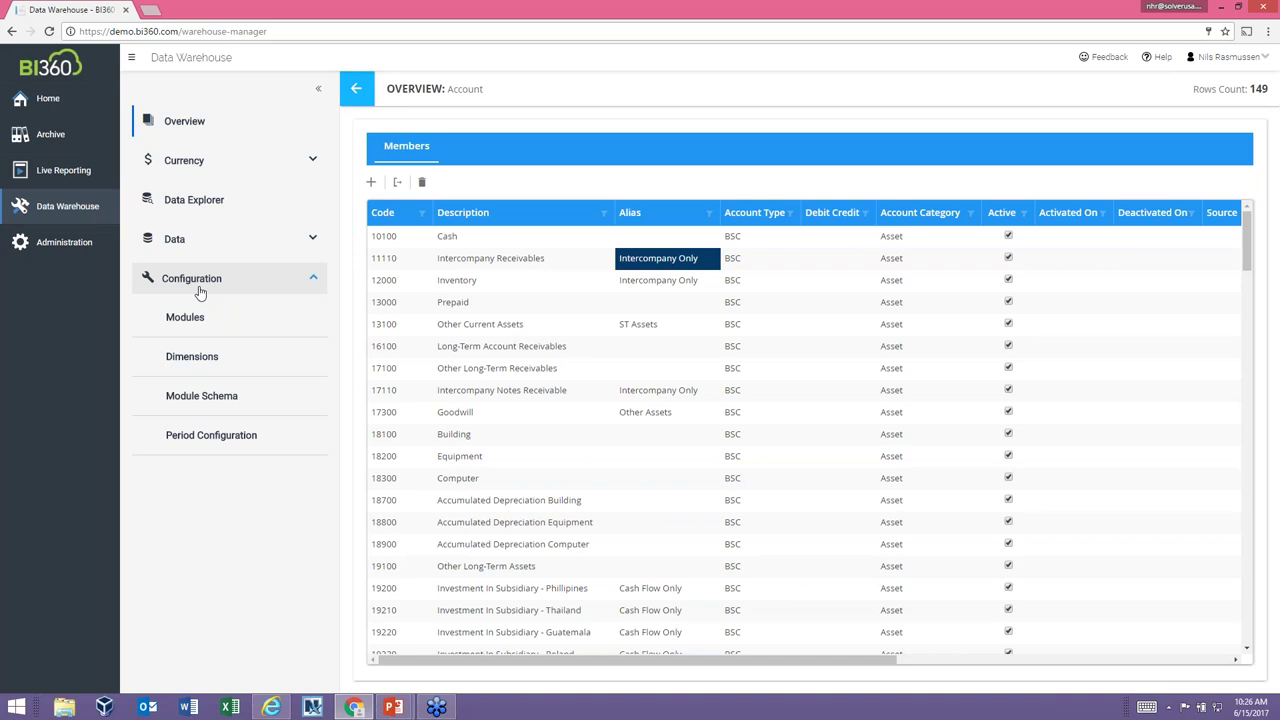
- View the Module Schema matrix, scrolling across to see which dimensions General Ledger and Payroll use
{"action": "left_click", "coordinate": [191, 404]}
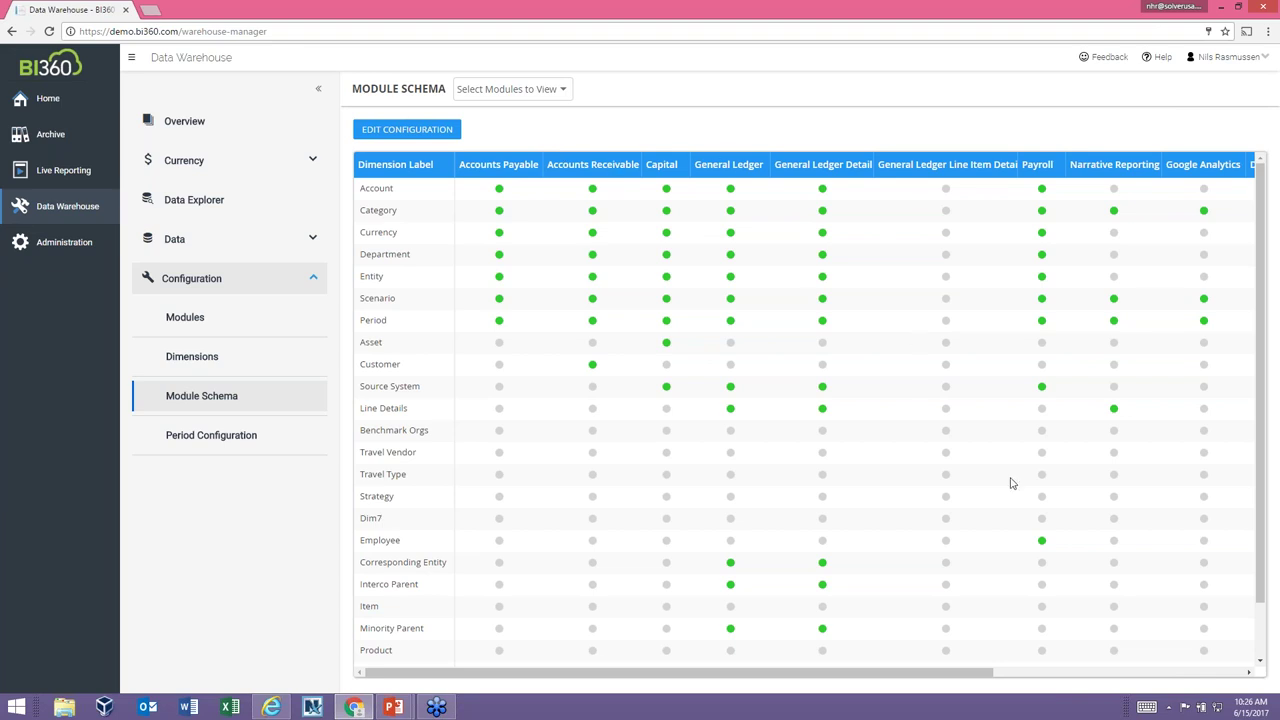
{"action": "left_click_drag", "start_coordinate": [985, 674], "coordinate": [840, 712]}
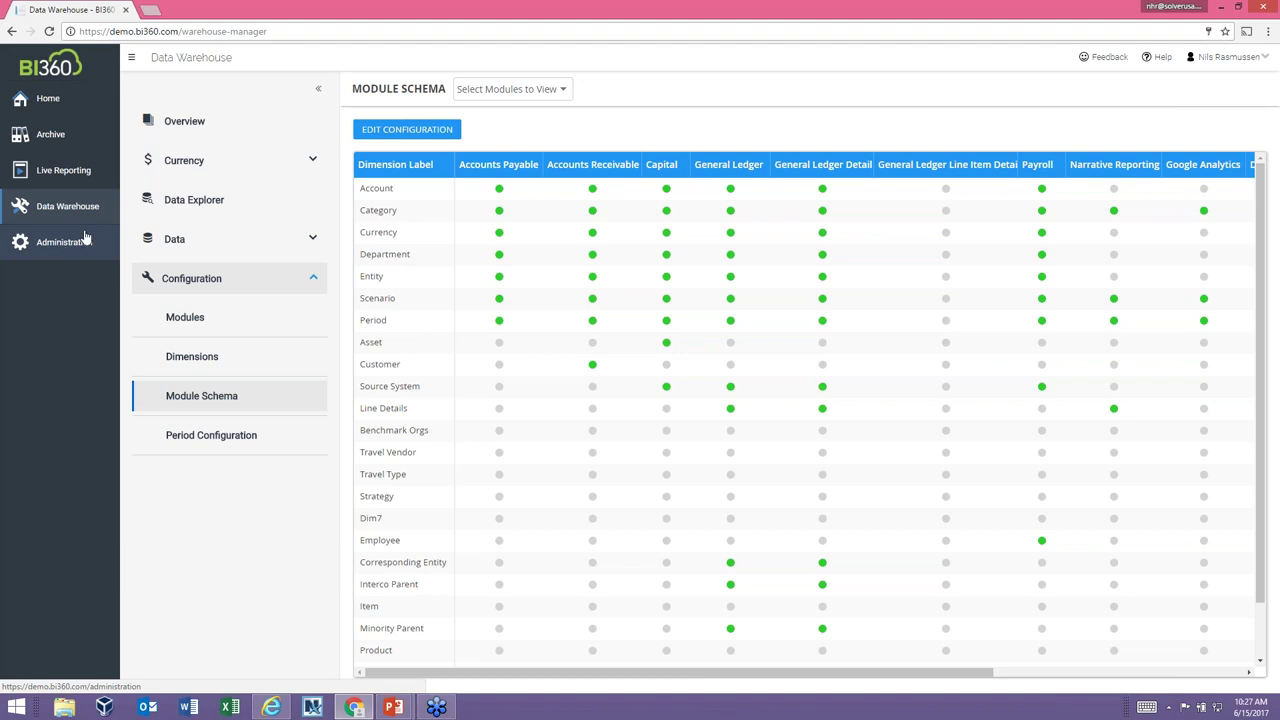
- Browse the Live Reporting library, trying the Package and Report type filters and leaving both cleared
{"action": "left_click", "coordinate": [58, 174]}
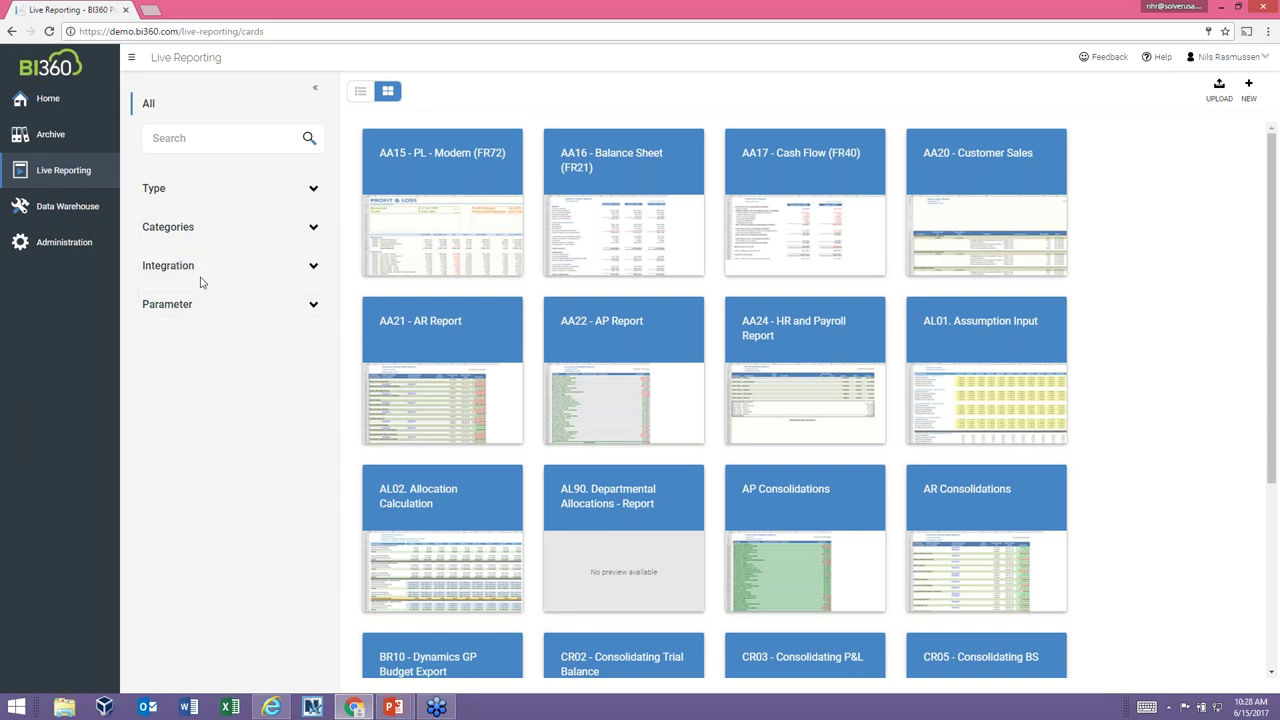
{"action": "left_click", "coordinate": [313, 190]}
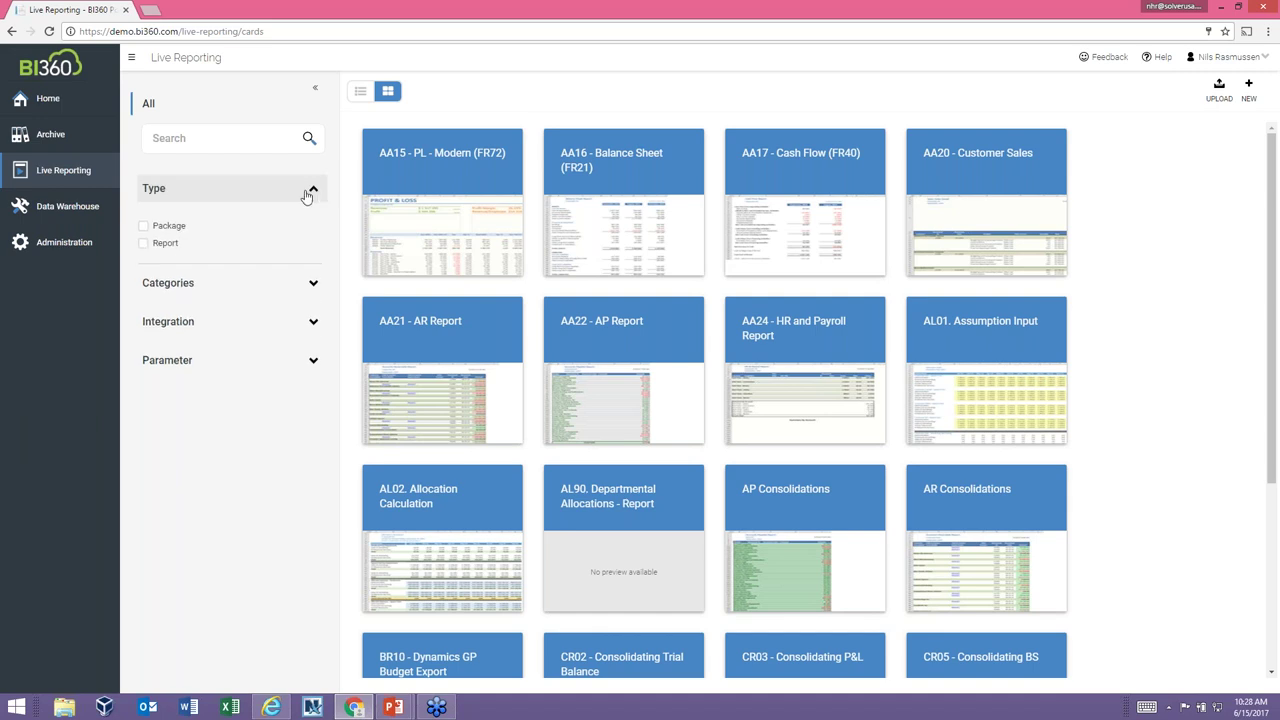
{"action": "left_click", "coordinate": [144, 228]}
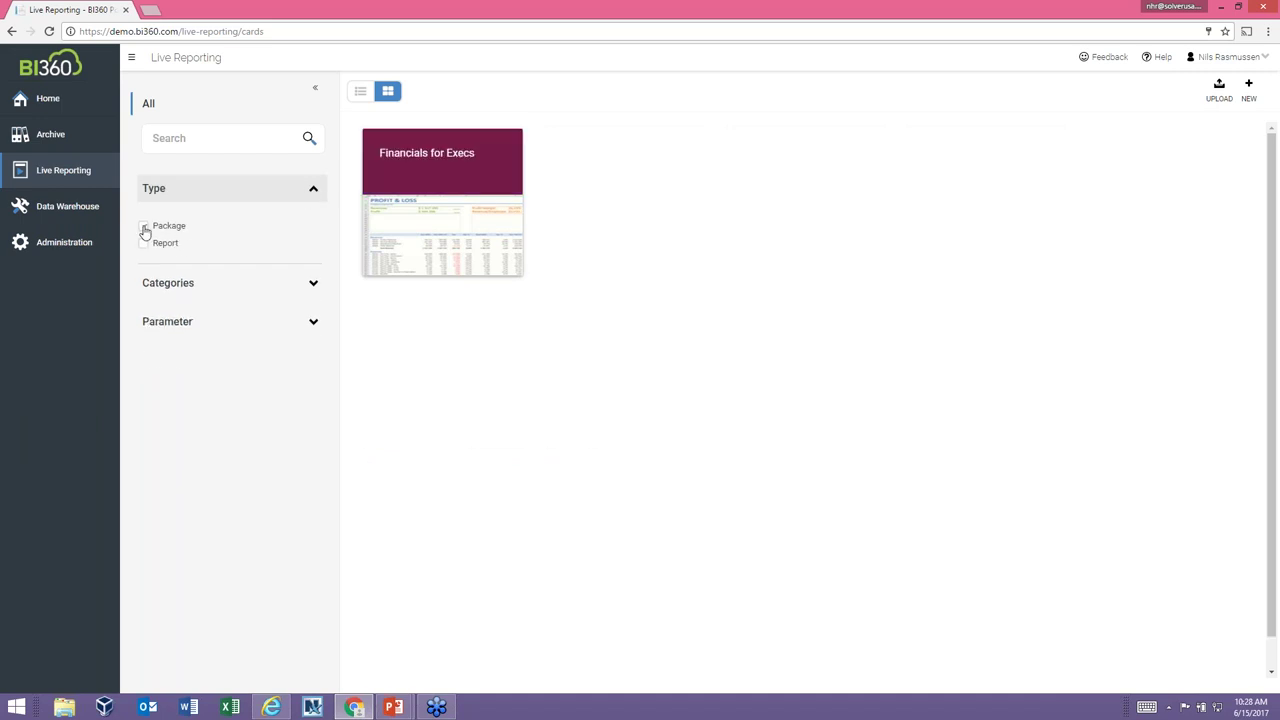
{"action": "left_click", "coordinate": [145, 228]}
{"action": "left_click", "coordinate": [145, 228]}
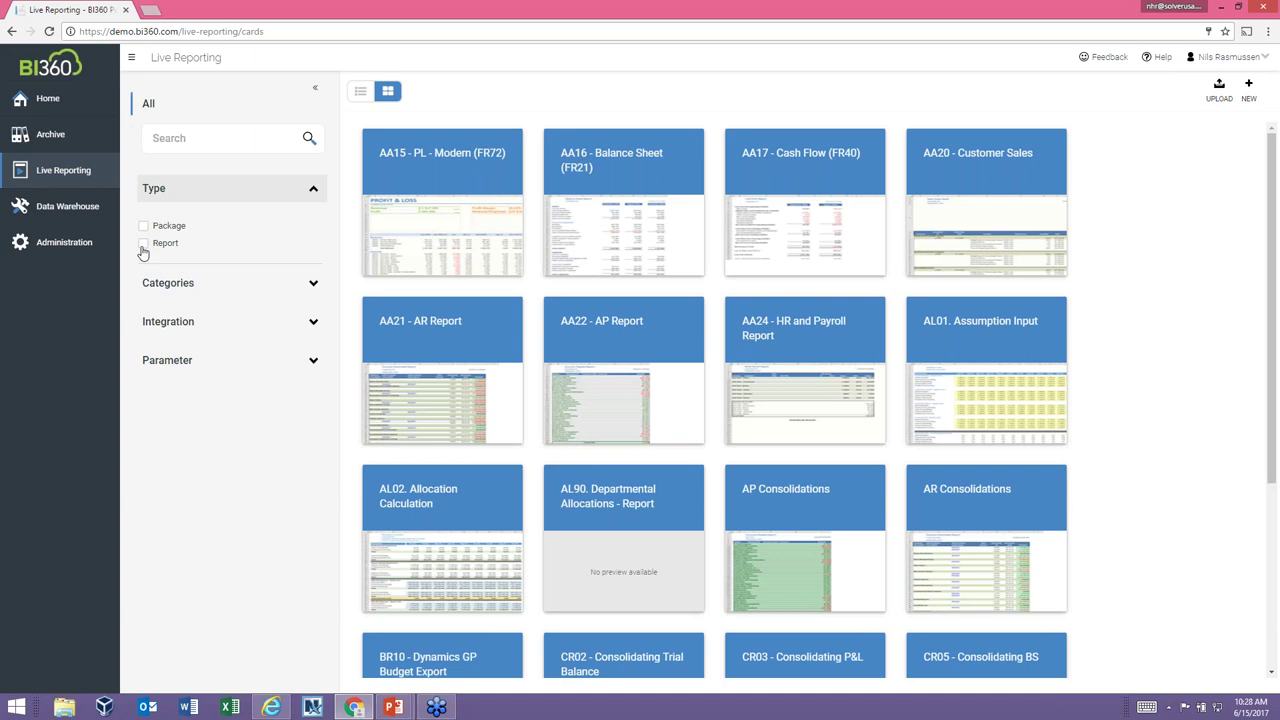
{"action": "left_click", "coordinate": [144, 245]}
{"action": "left_click", "coordinate": [144, 245]}
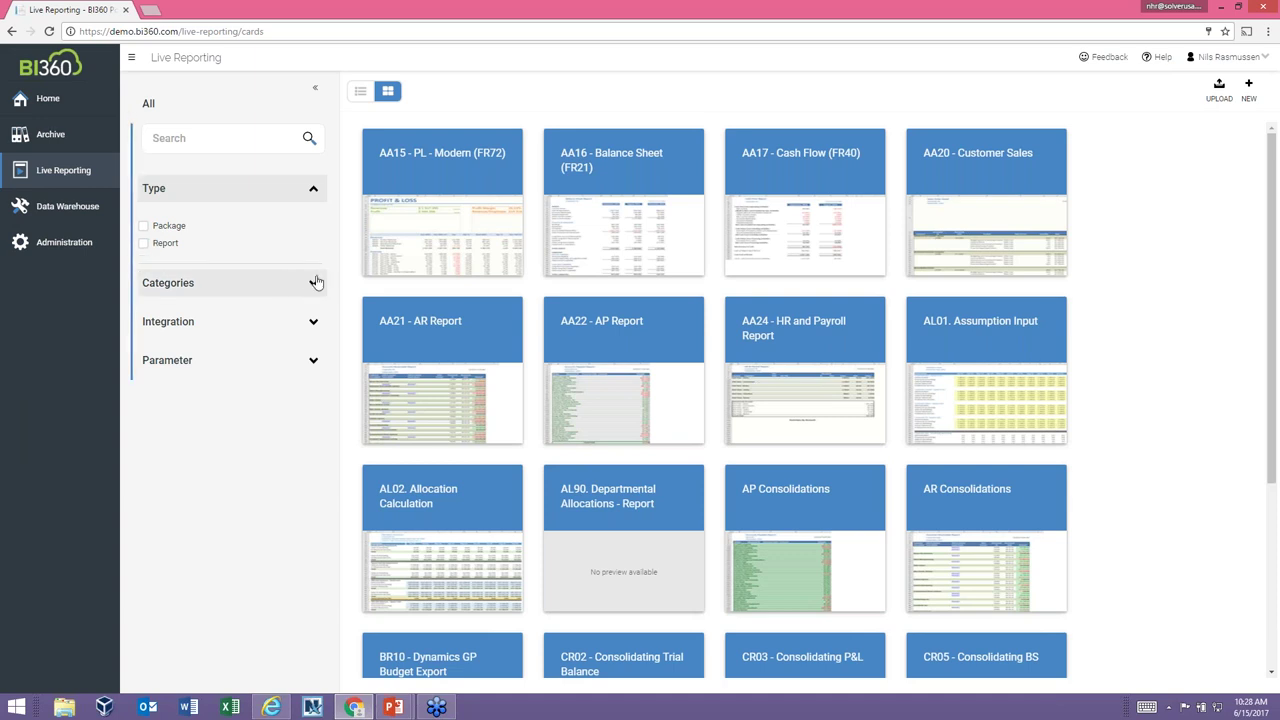
{"action": "left_click", "coordinate": [313, 189]}
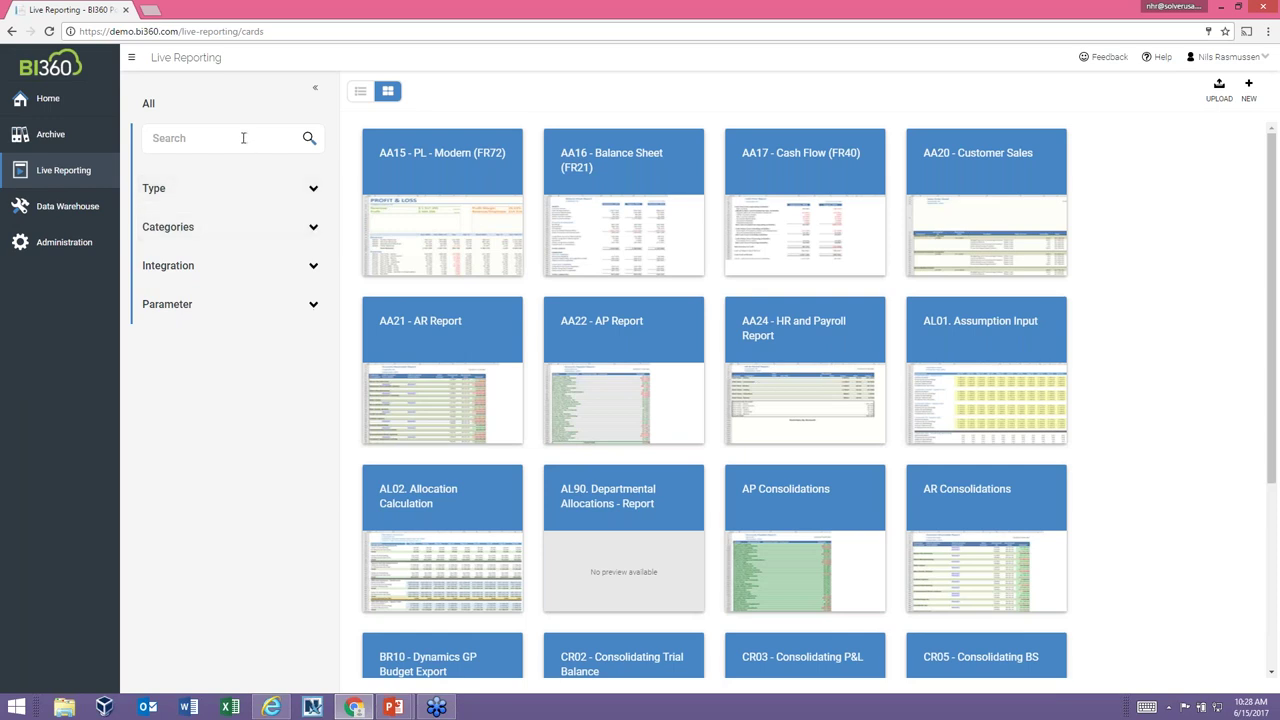
{"action": "mouse_move", "coordinate": [588, 155]}
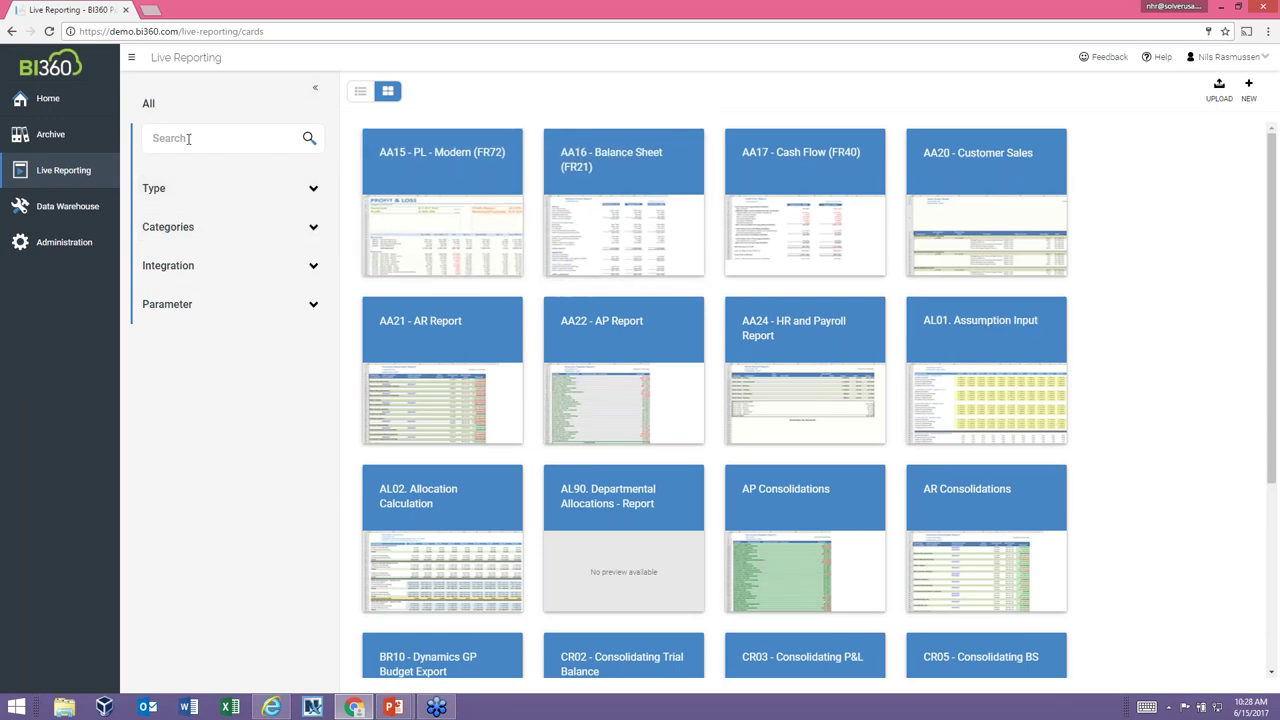
{"action": "type", "text": "b"}
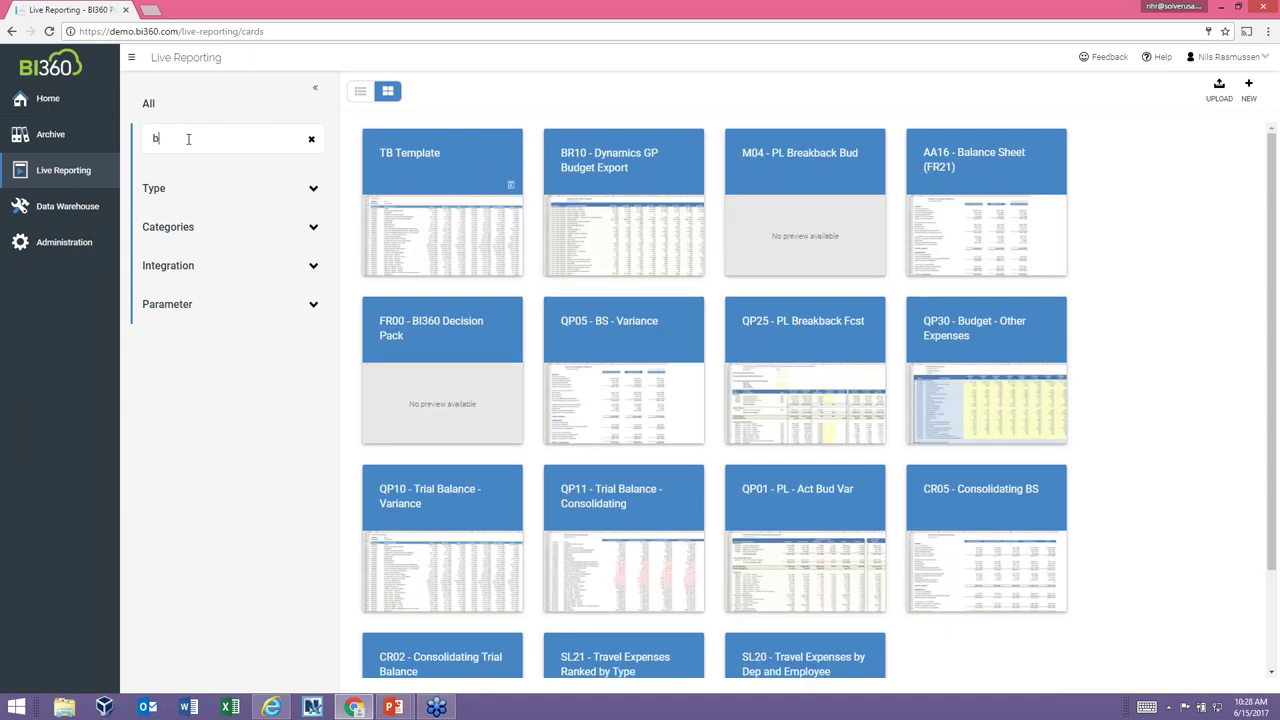
{"action": "type", "text": "alance"}
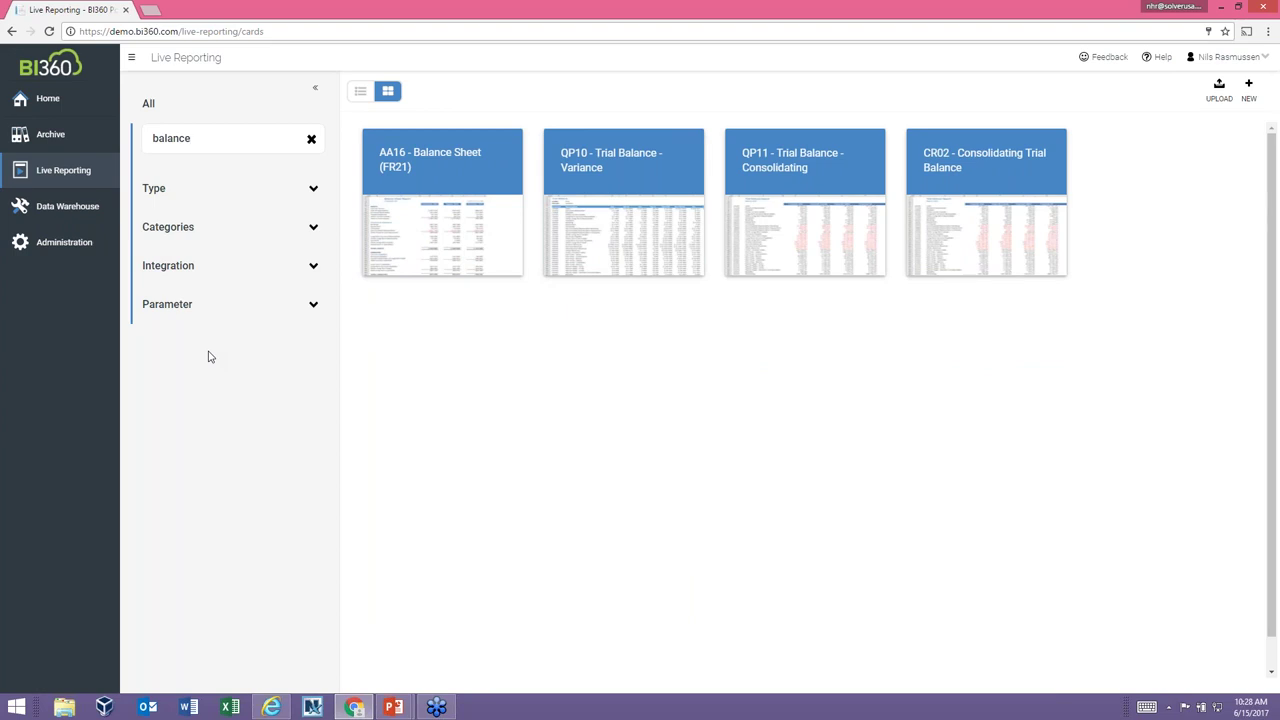
{"action": "left_click", "coordinate": [311, 139]}
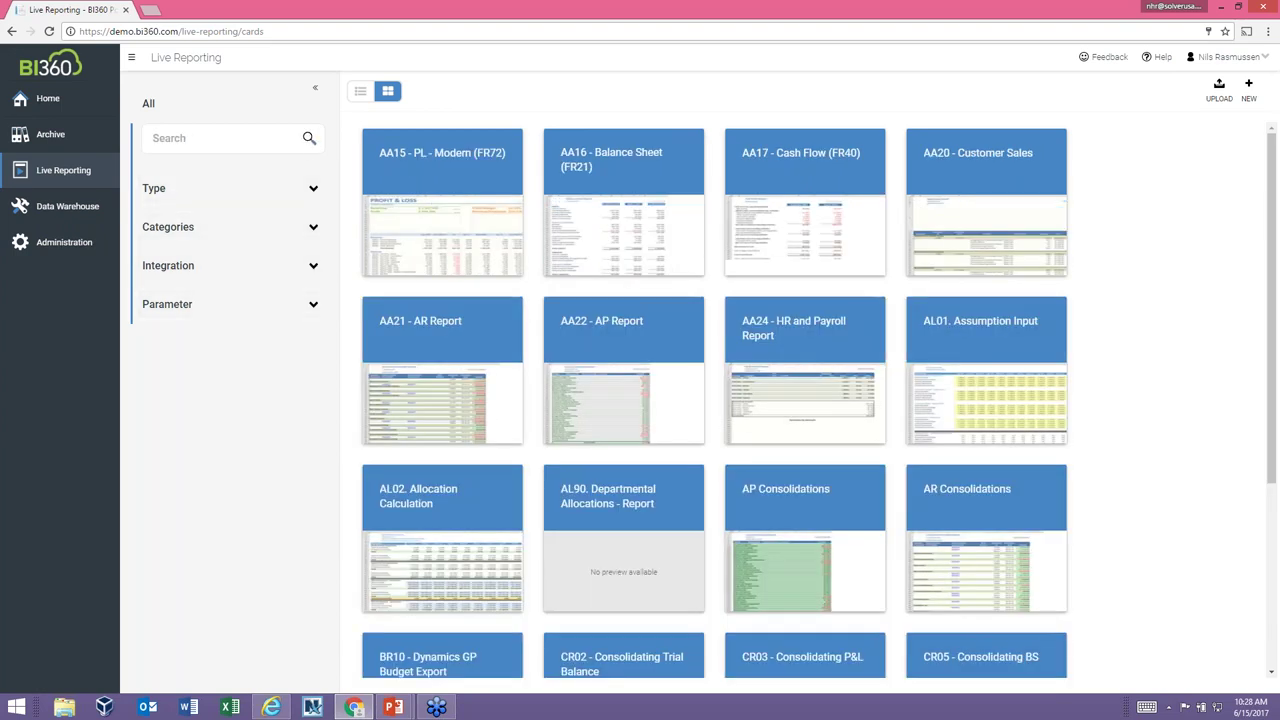
- Filter the library to Receivables Analysis after trying Financial Statements and Consolidations, then open its sharing settings
{"action": "left_click", "coordinate": [312, 228]}
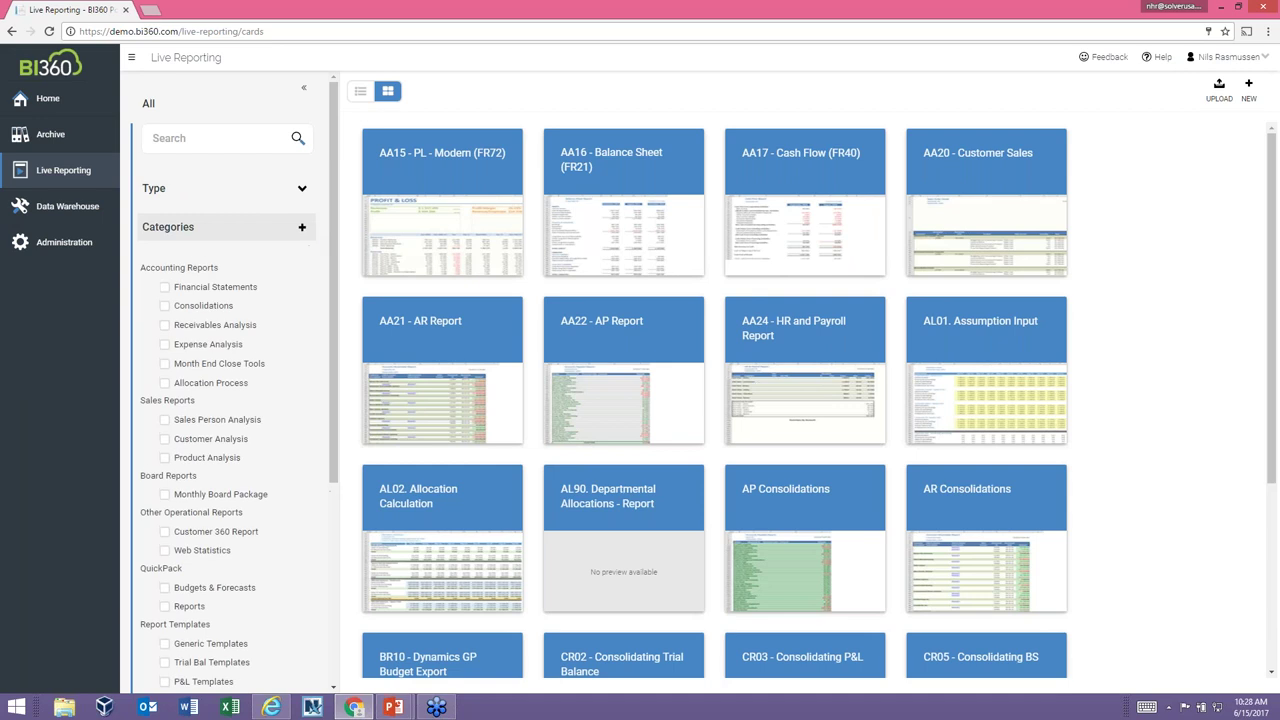
{"action": "left_click_drag", "start_coordinate": [334, 257], "coordinate": [327, 365]}
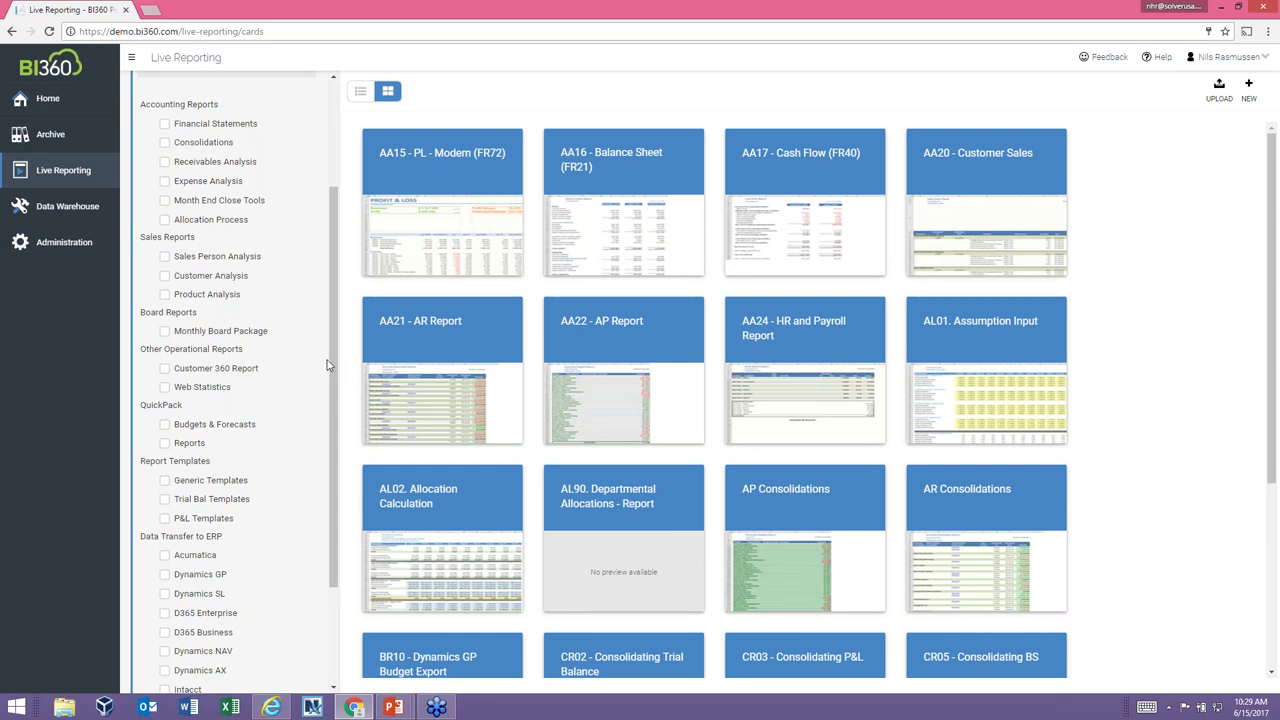
{"action": "mouse_move", "coordinate": [205, 104]}
{"action": "mouse_move", "coordinate": [195, 235]}
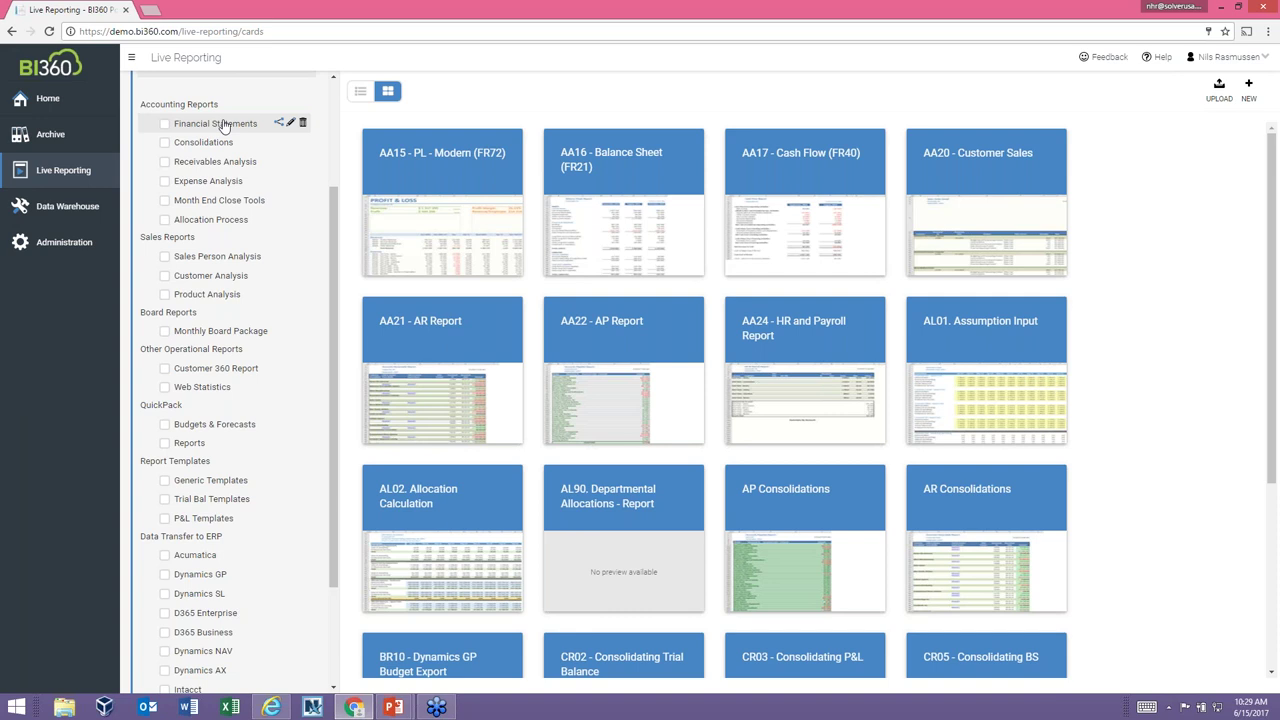
{"action": "left_click", "coordinate": [164, 126]}
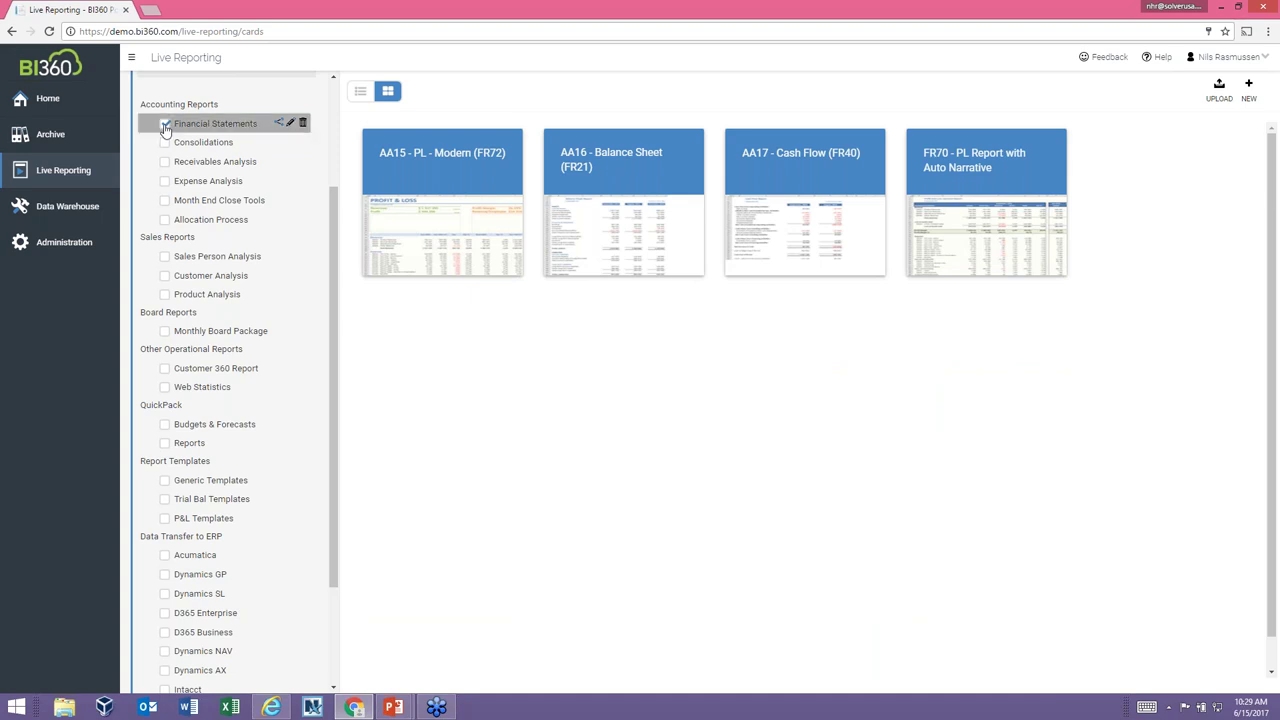
{"action": "left_click", "coordinate": [165, 126]}
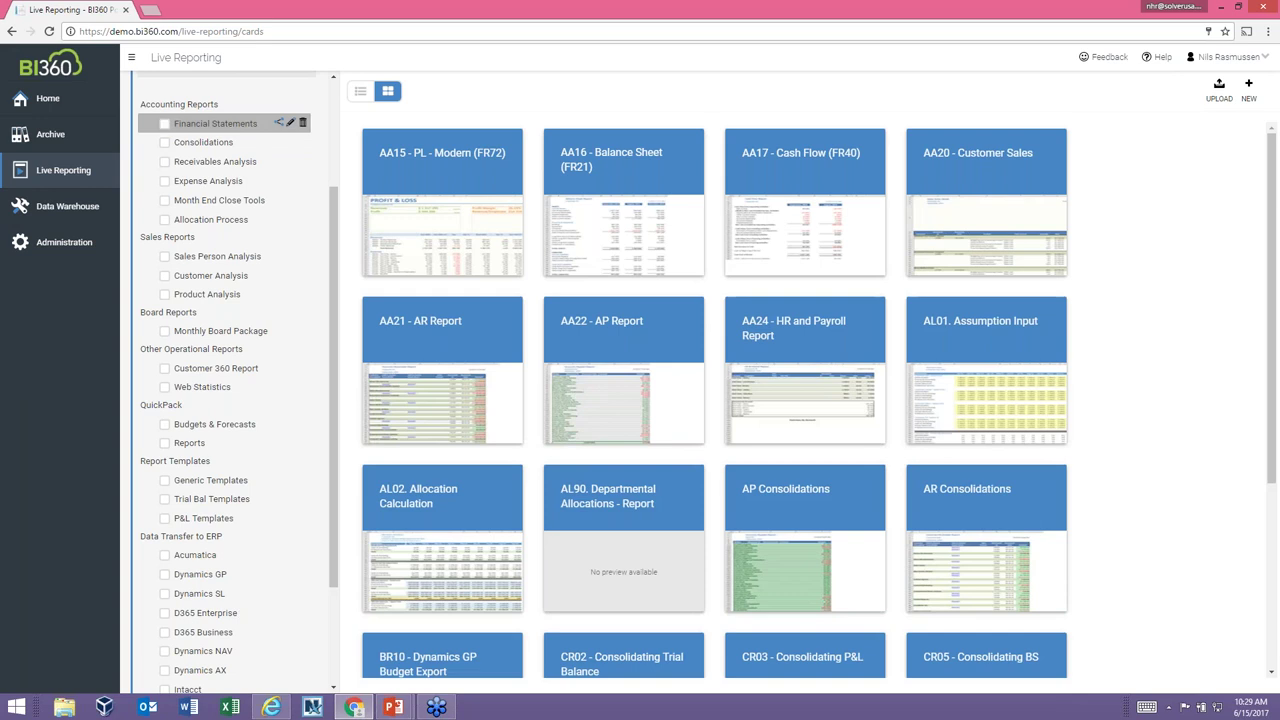
{"action": "left_click", "coordinate": [165, 143]}
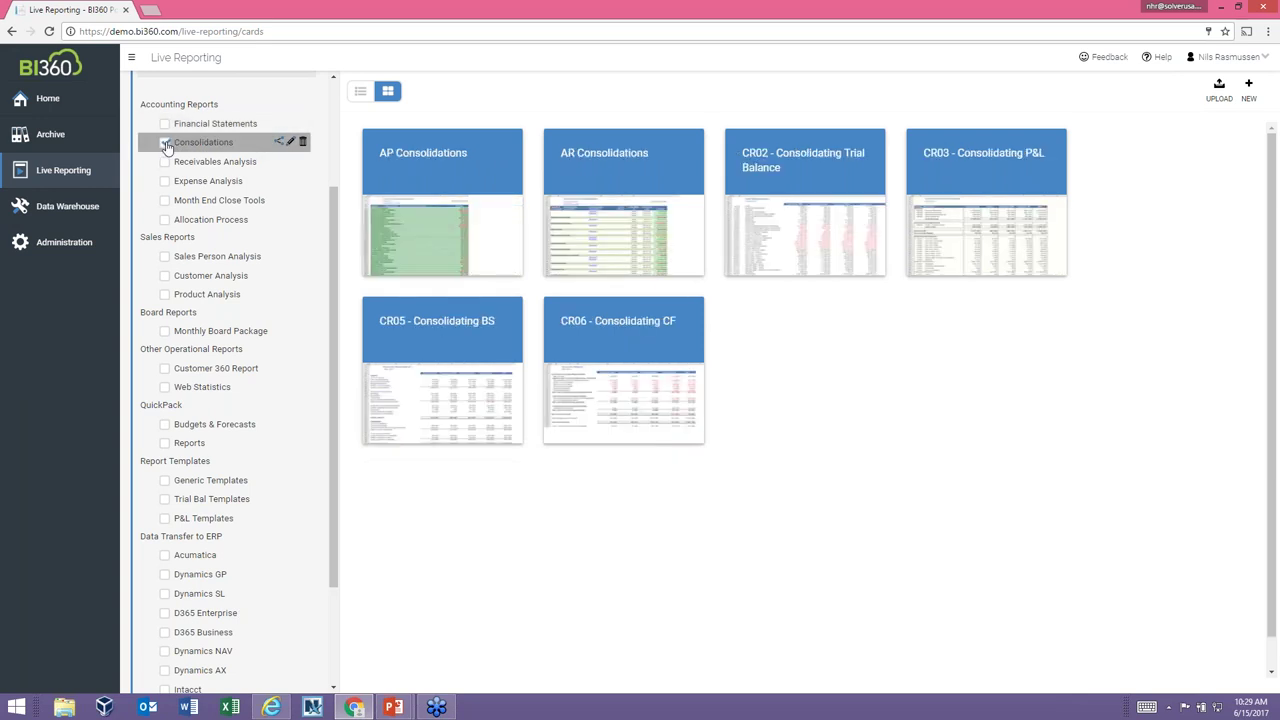
{"action": "left_click", "coordinate": [165, 143]}
{"action": "left_click", "coordinate": [165, 162]}
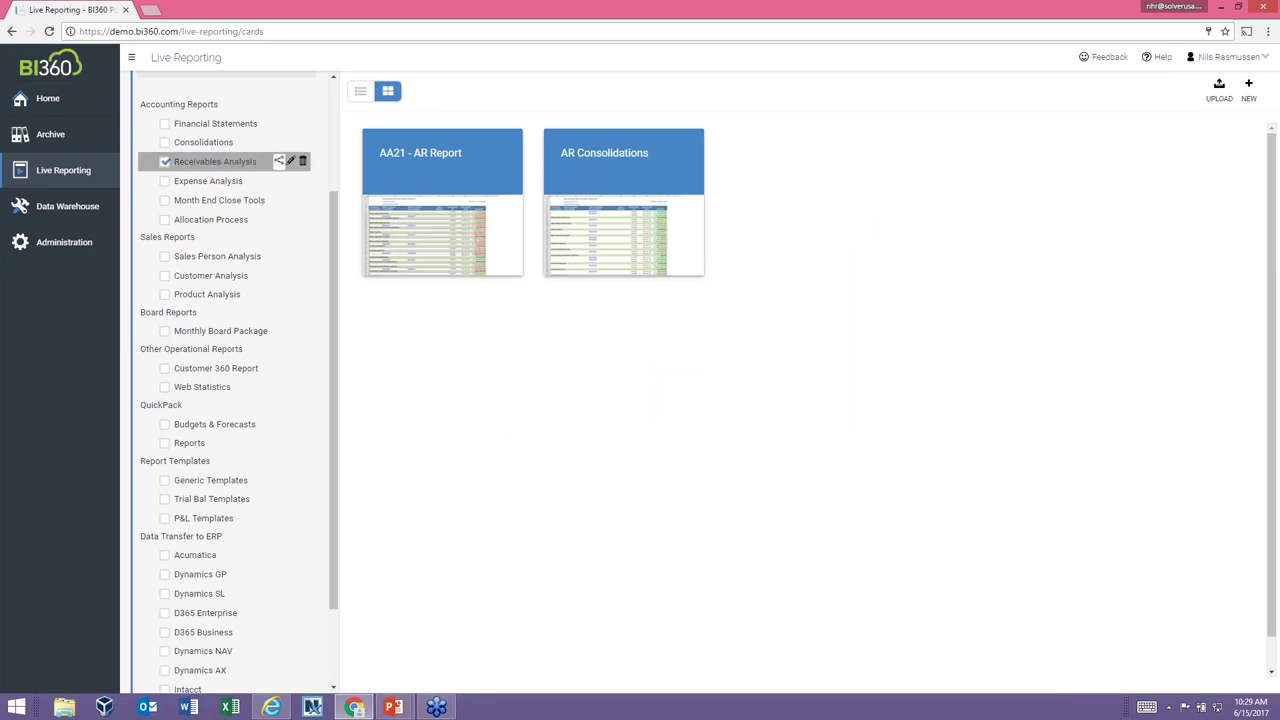
{"action": "left_click", "coordinate": [279, 161]}
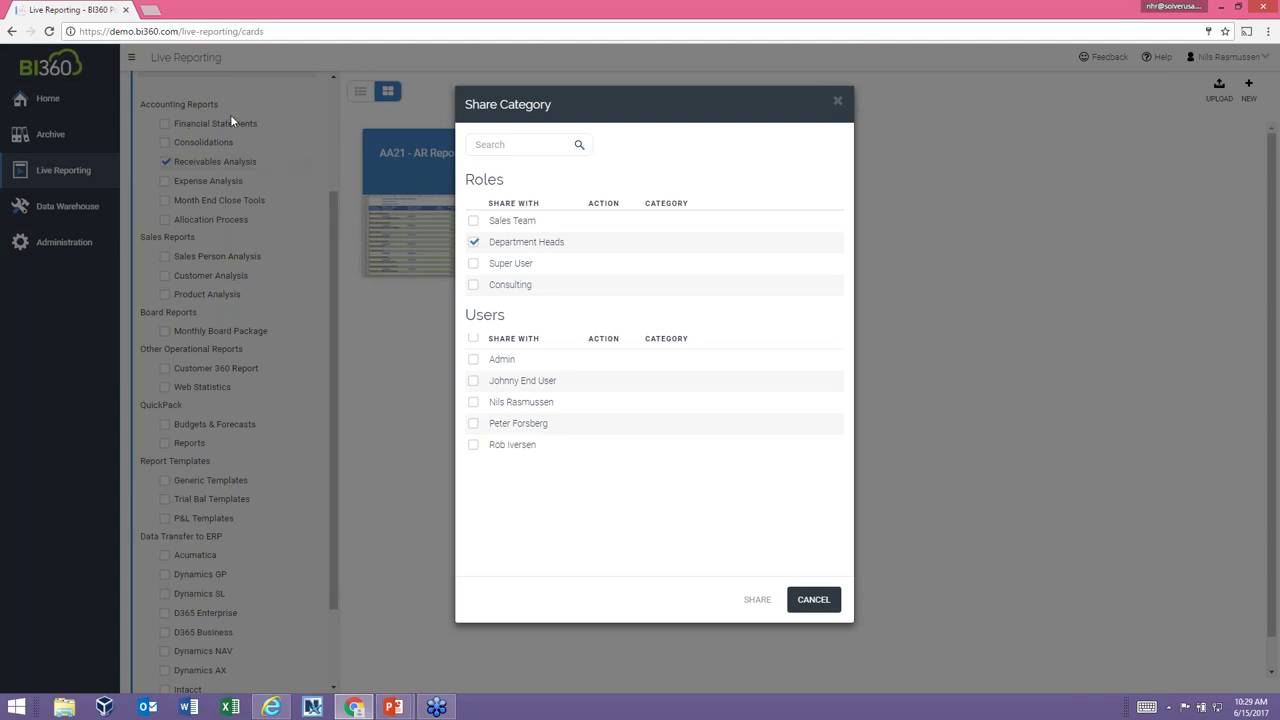
- Untick and re-tick Department Heads, then cancel the Share Category dialog unchanged
{"action": "left_click", "coordinate": [474, 240]}
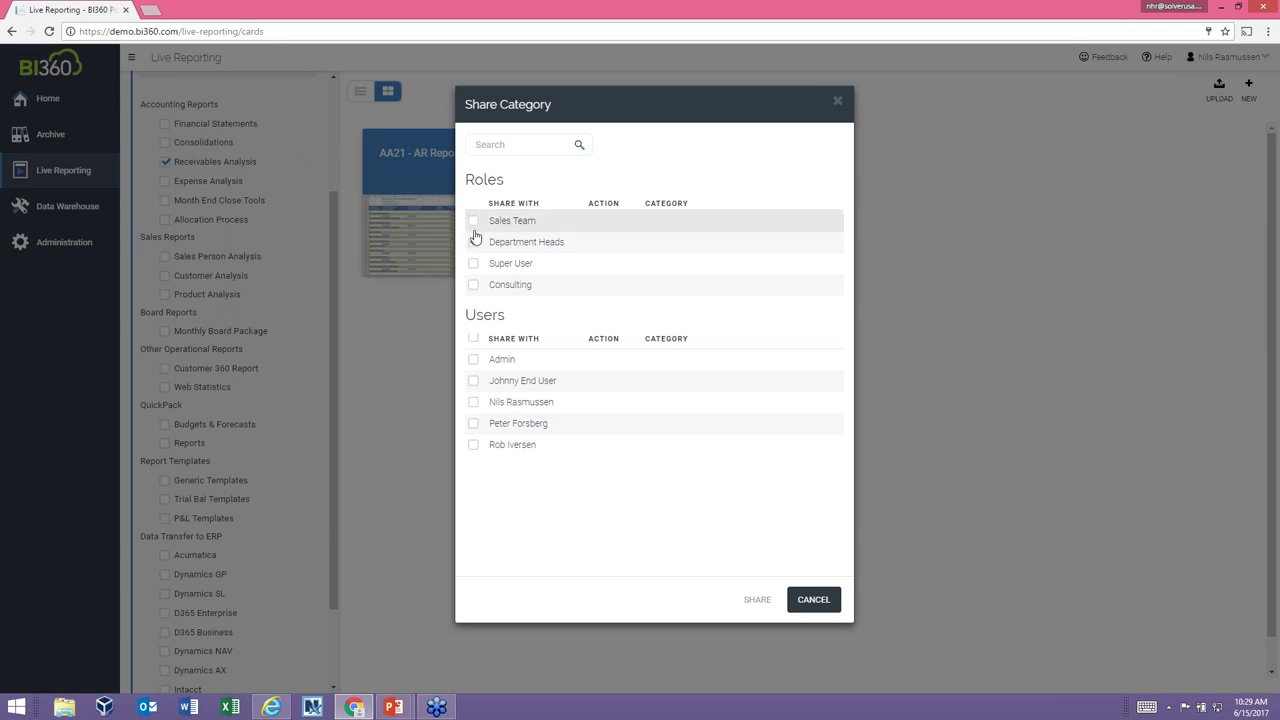
{"action": "left_click", "coordinate": [476, 241]}
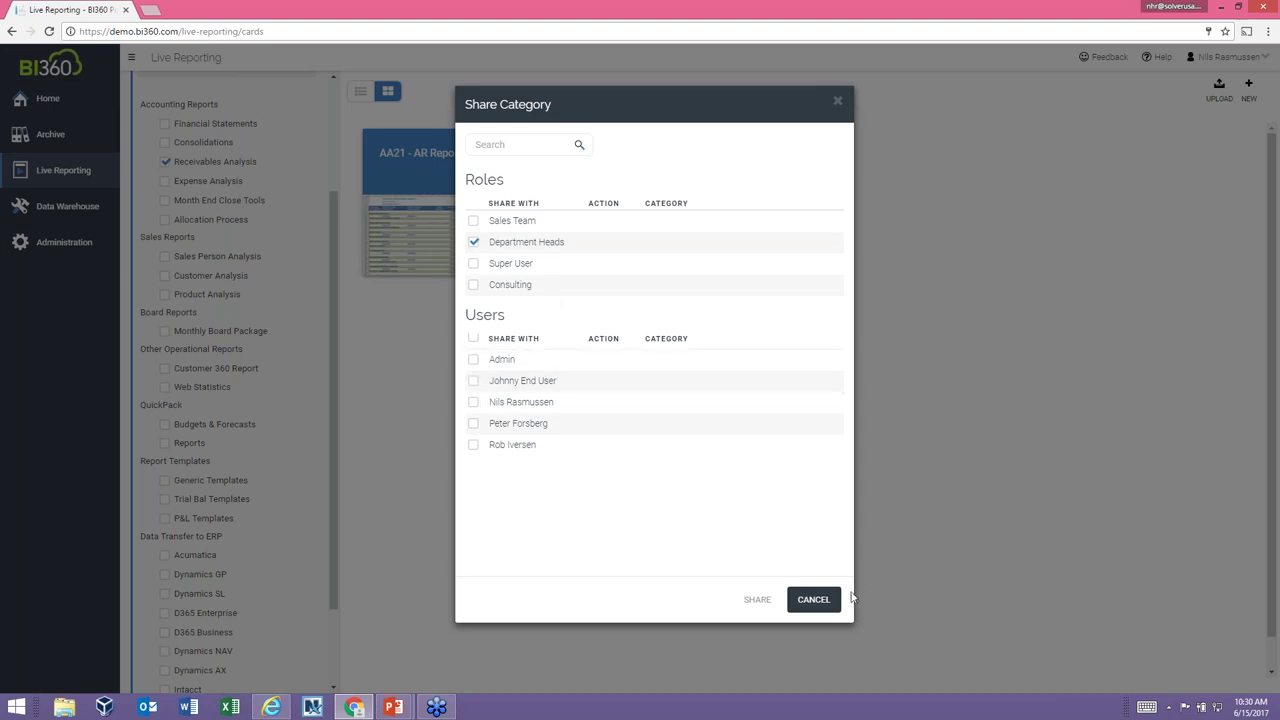
{"action": "left_click", "coordinate": [814, 601]}
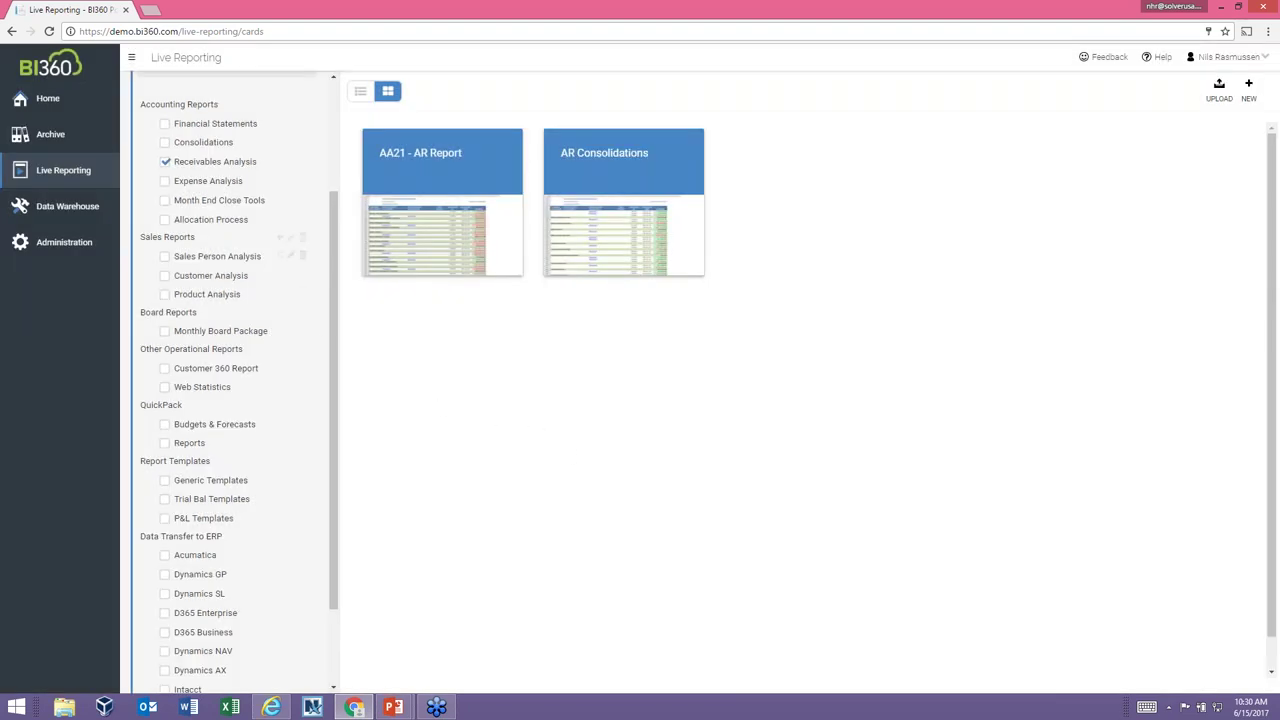
- Swap the category filter to Financial Statements, showing AA15, AA16, AA17 and FR70
{"action": "left_click", "coordinate": [166, 163]}
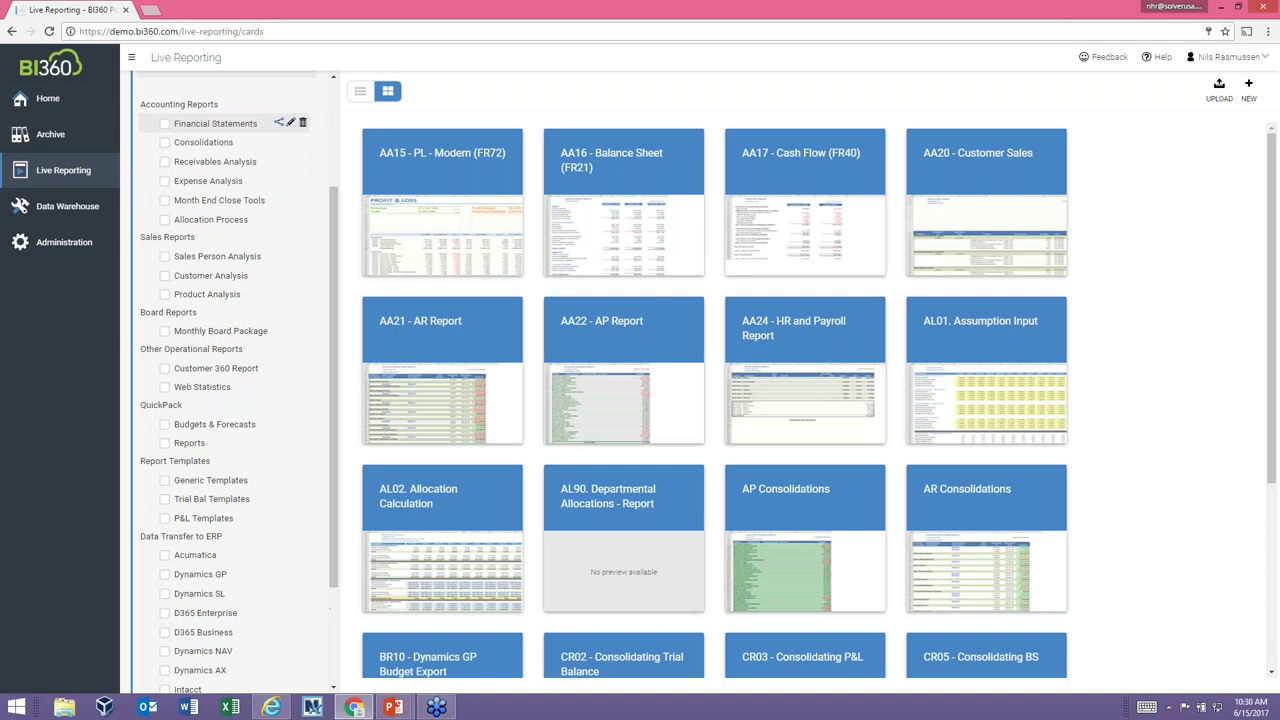
{"action": "left_click_drag", "start_coordinate": [335, 242], "coordinate": [337, 153]}
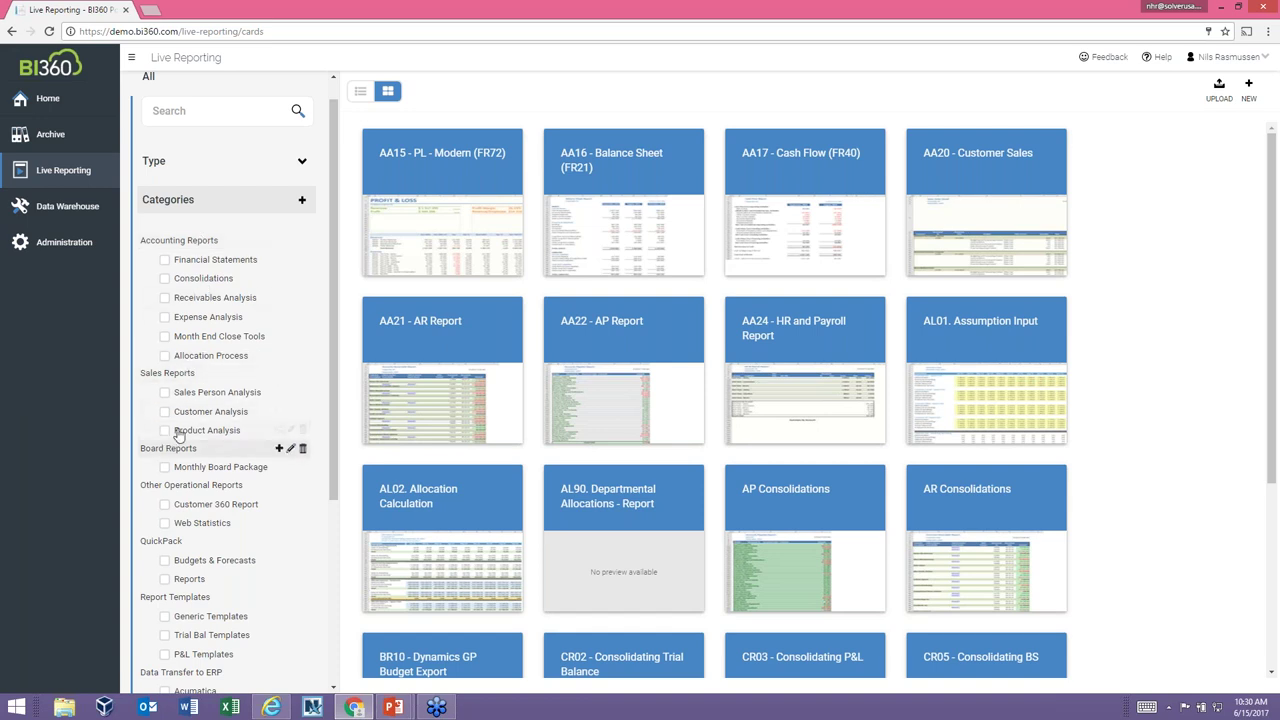
{"action": "left_click_drag", "start_coordinate": [178, 434], "coordinate": [178, 373]}
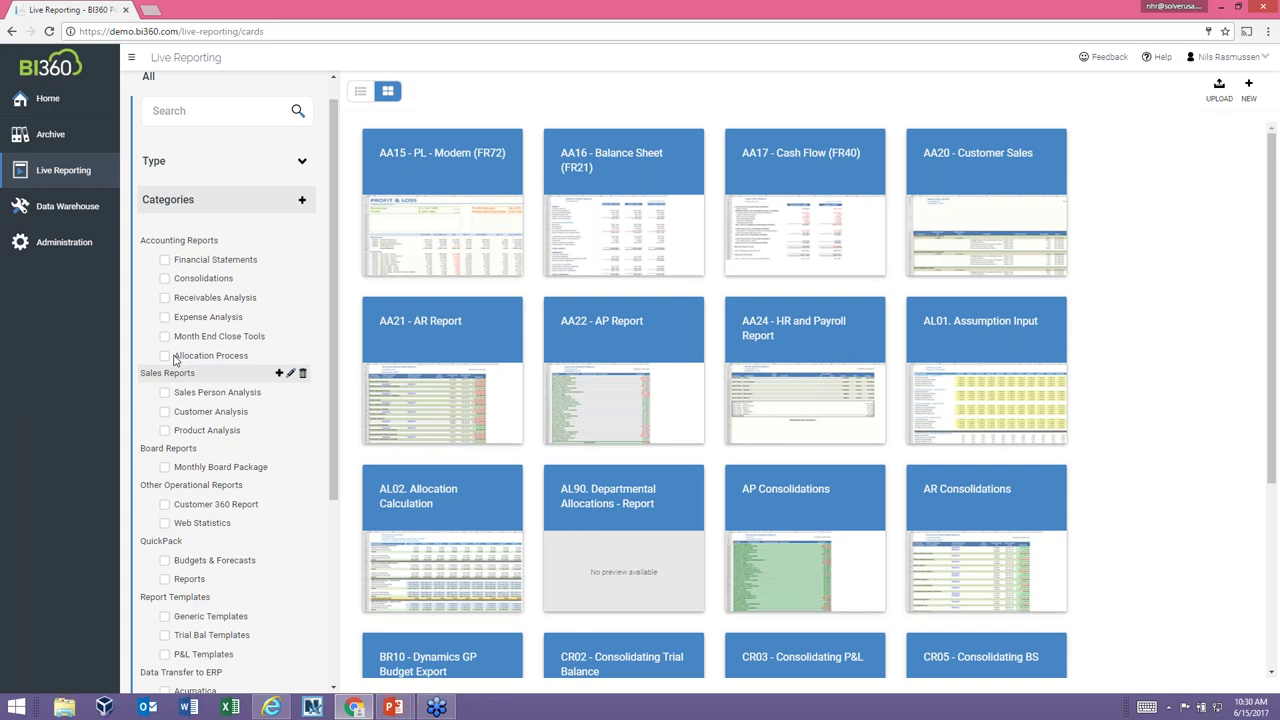
{"action": "left_click", "coordinate": [165, 259]}
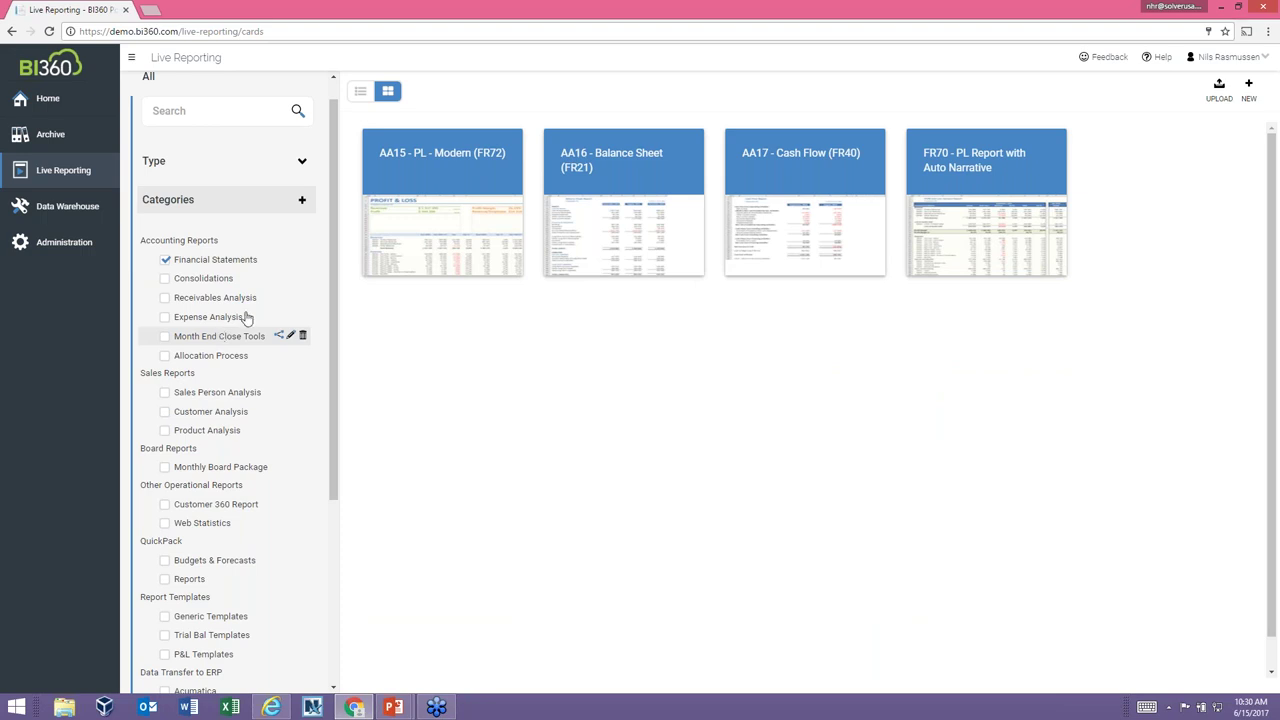
{"action": "mouse_move", "coordinate": [395, 175]}
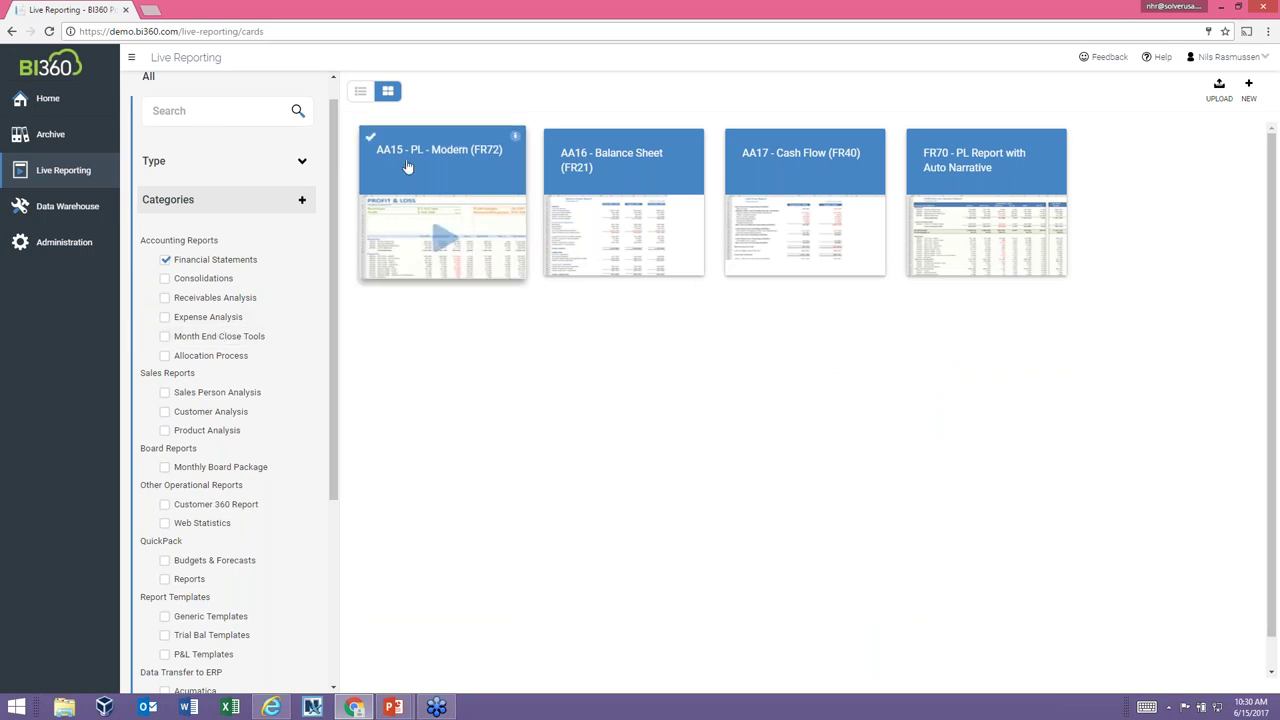
- Run the AA15 - PL - Modern report for Corporate US, period 201507
{"action": "left_click", "coordinate": [445, 238]}
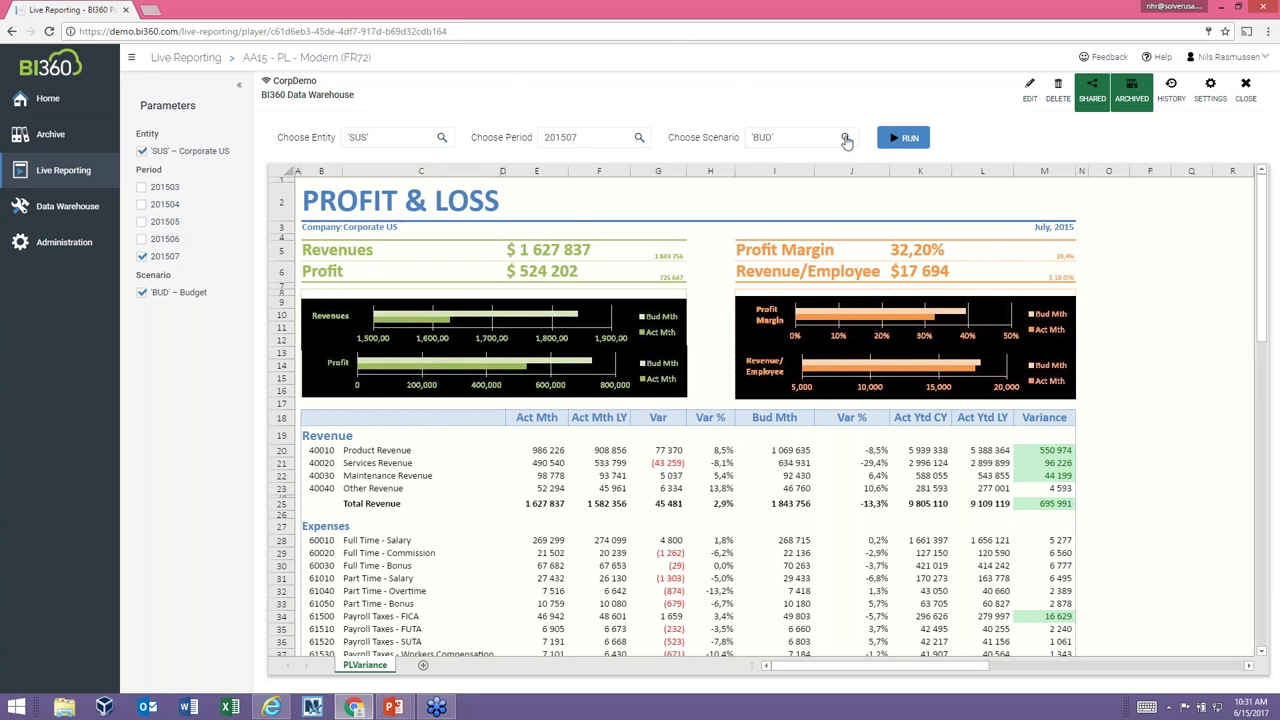
- Set the report's entity parameter to SCA and rerun it
{"action": "left_click", "coordinate": [443, 138]}
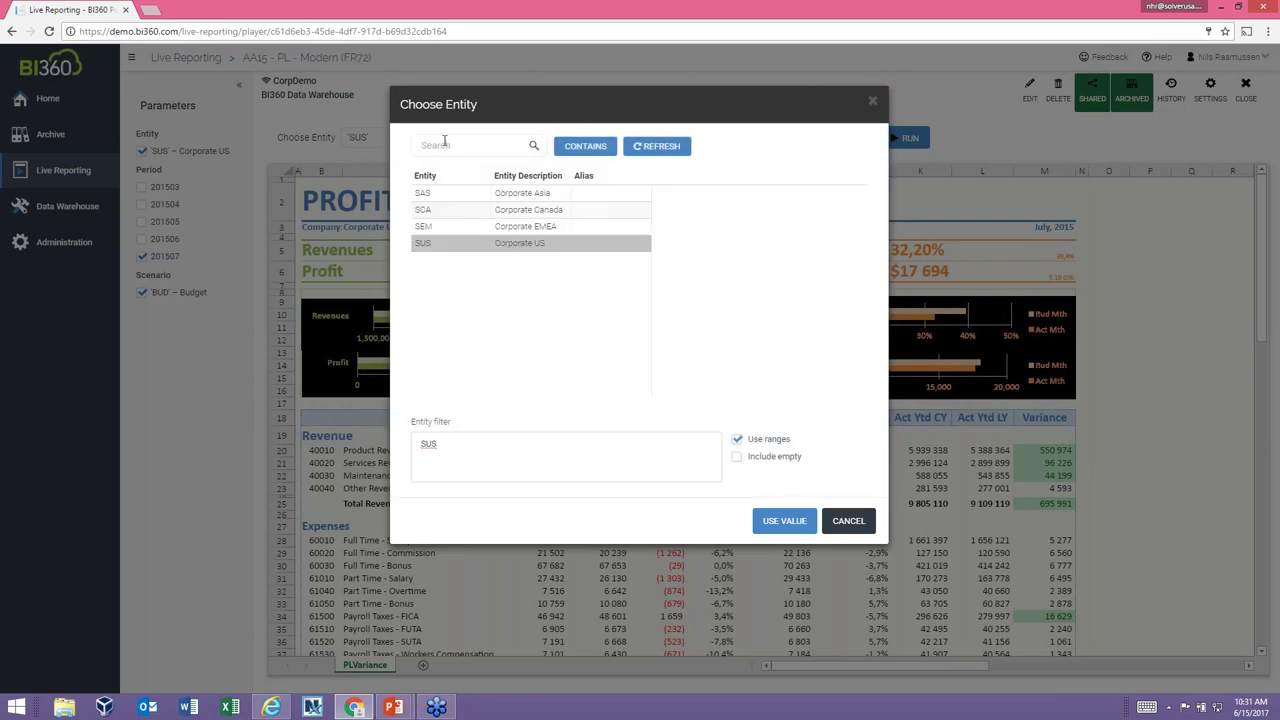
{"action": "left_click", "coordinate": [454, 219]}
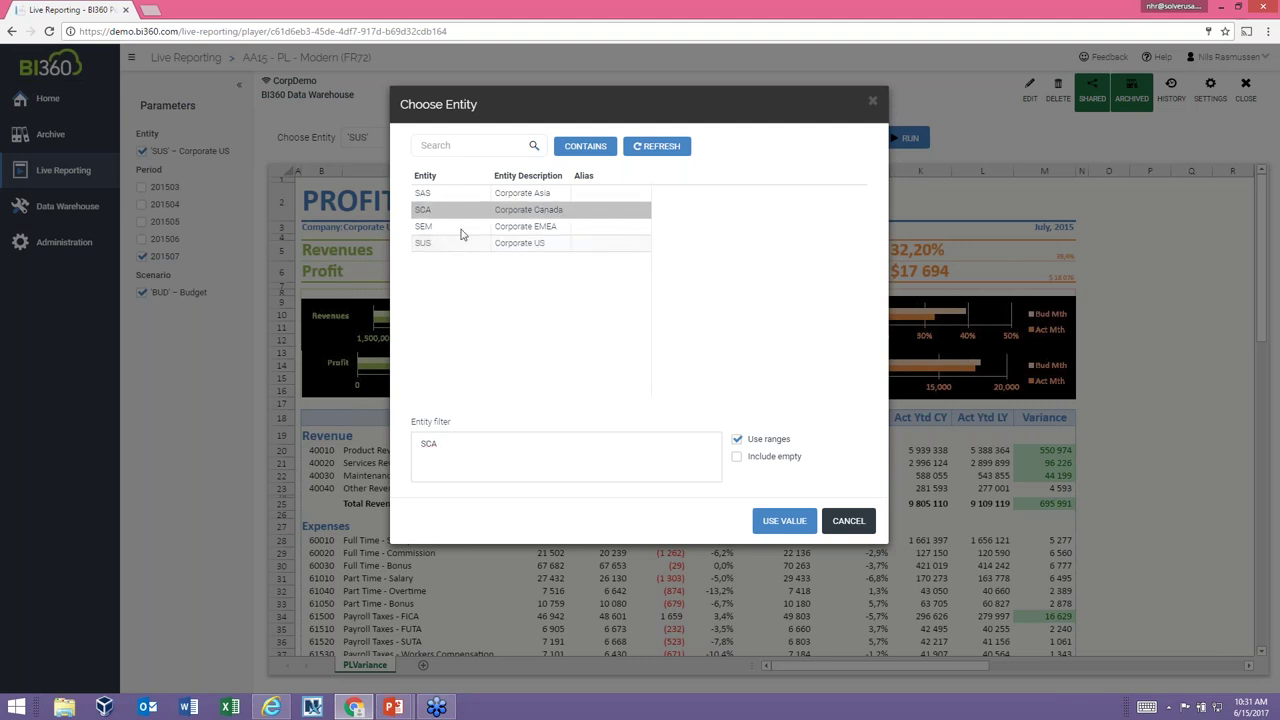
{"action": "left_click", "coordinate": [766, 517]}
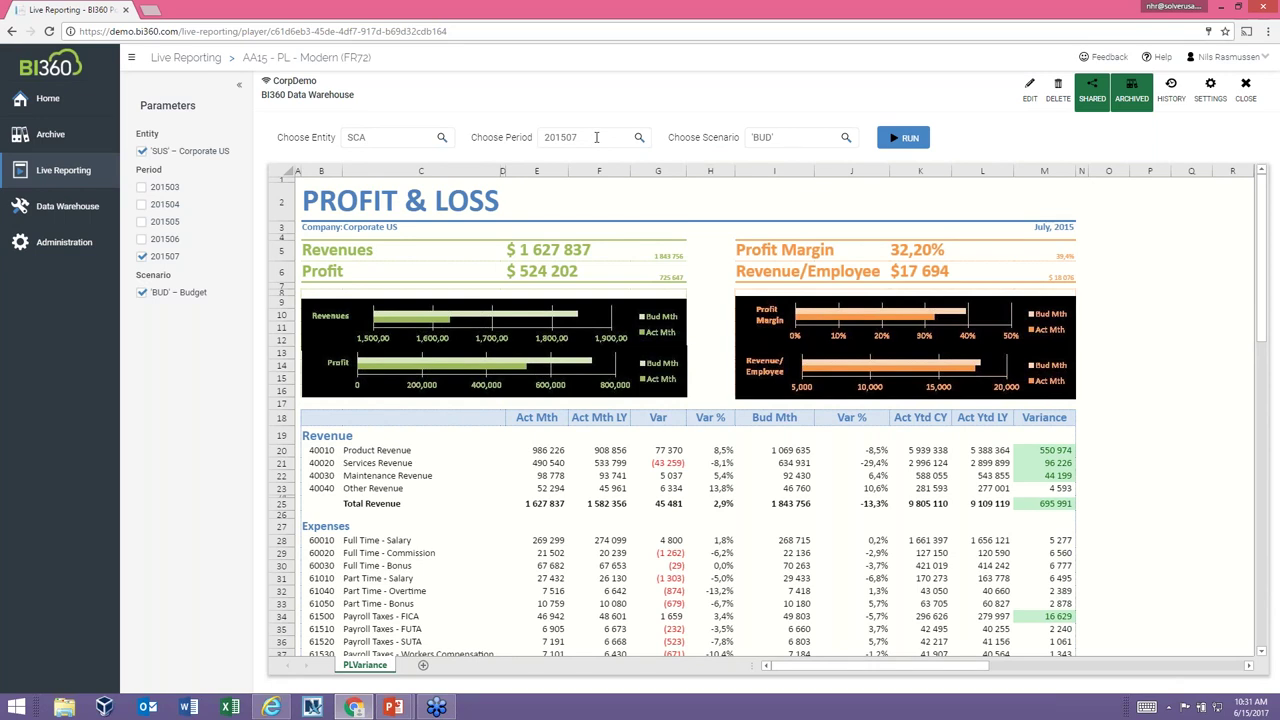
{"action": "left_click", "coordinate": [897, 146]}
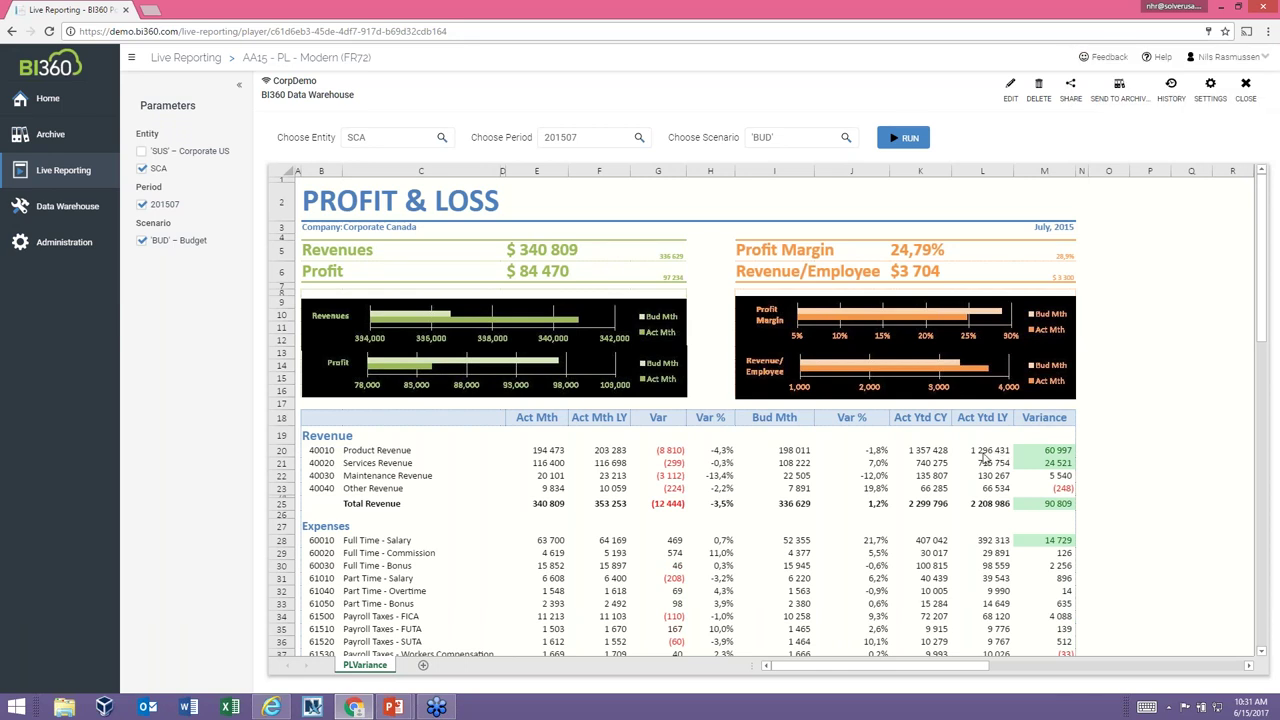
- Check the drilldown choices for K20's year-to-date Product Revenue of 1 357 428, then dismiss them
{"action": "left_click", "coordinate": [938, 456]}
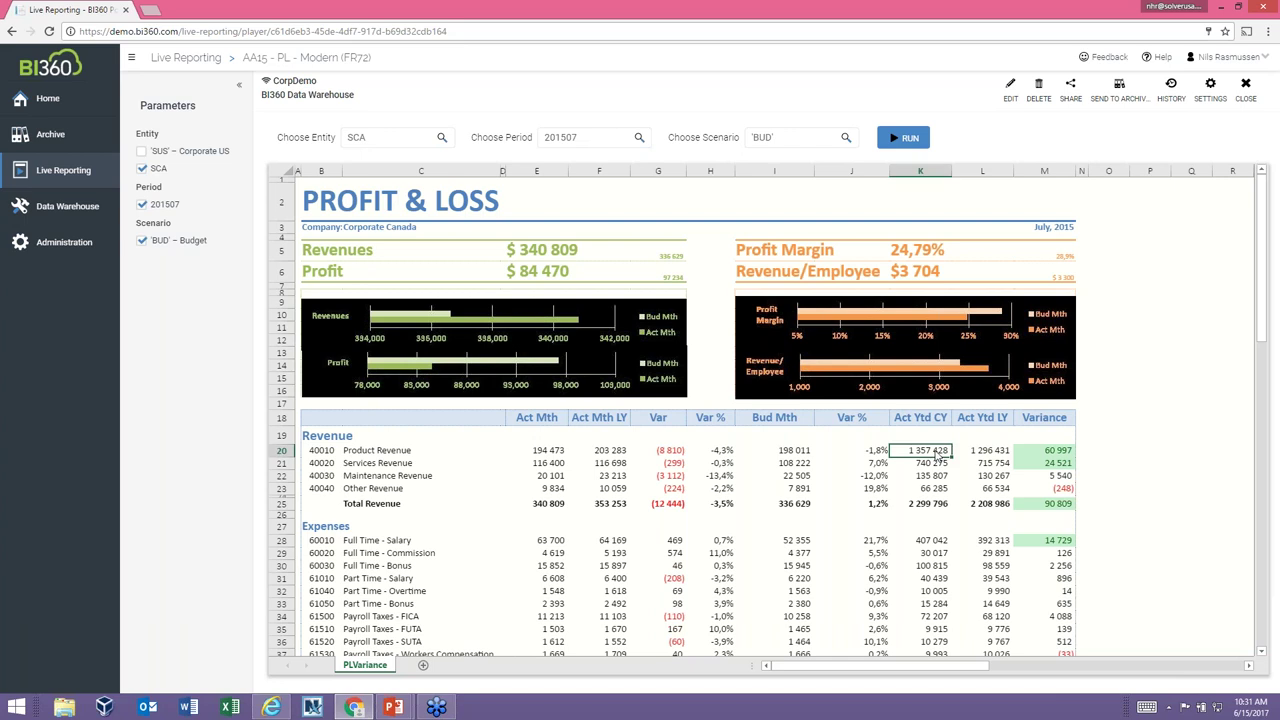
{"action": "right_click", "coordinate": [936, 454]}
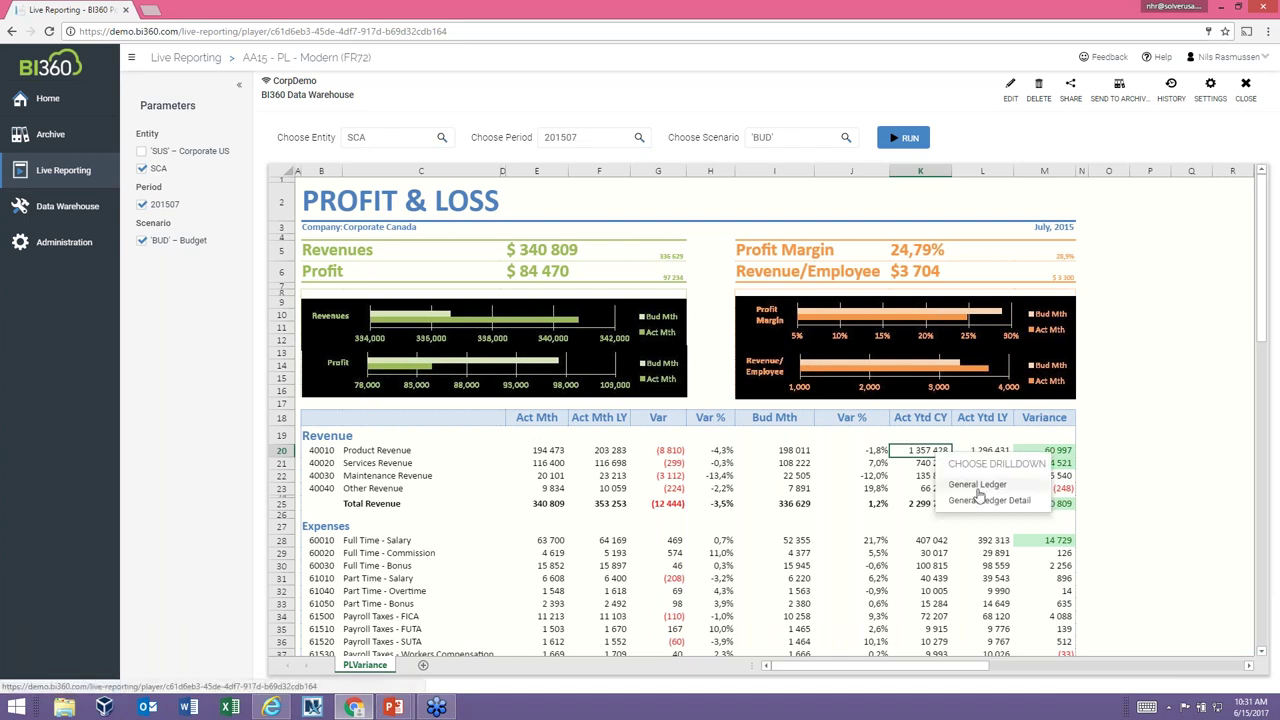
{"action": "key", "text": "Escape"}
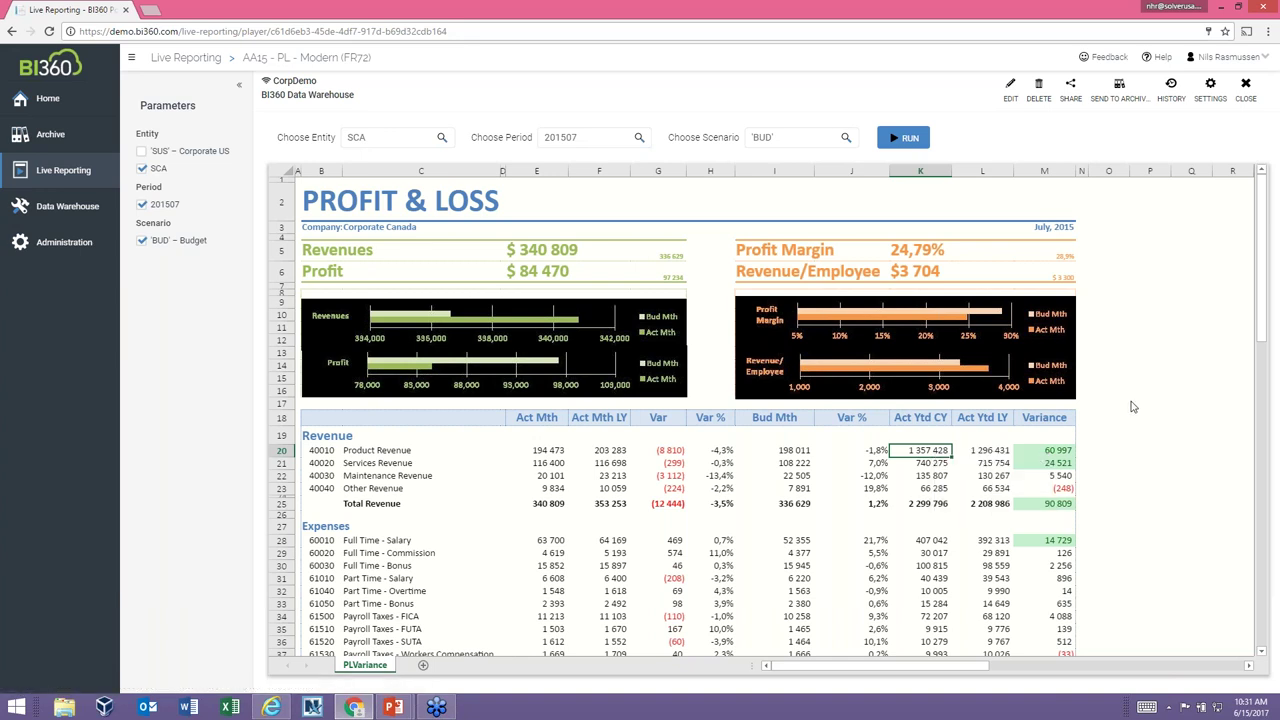
{"action": "left_click", "coordinate": [1209, 96]}
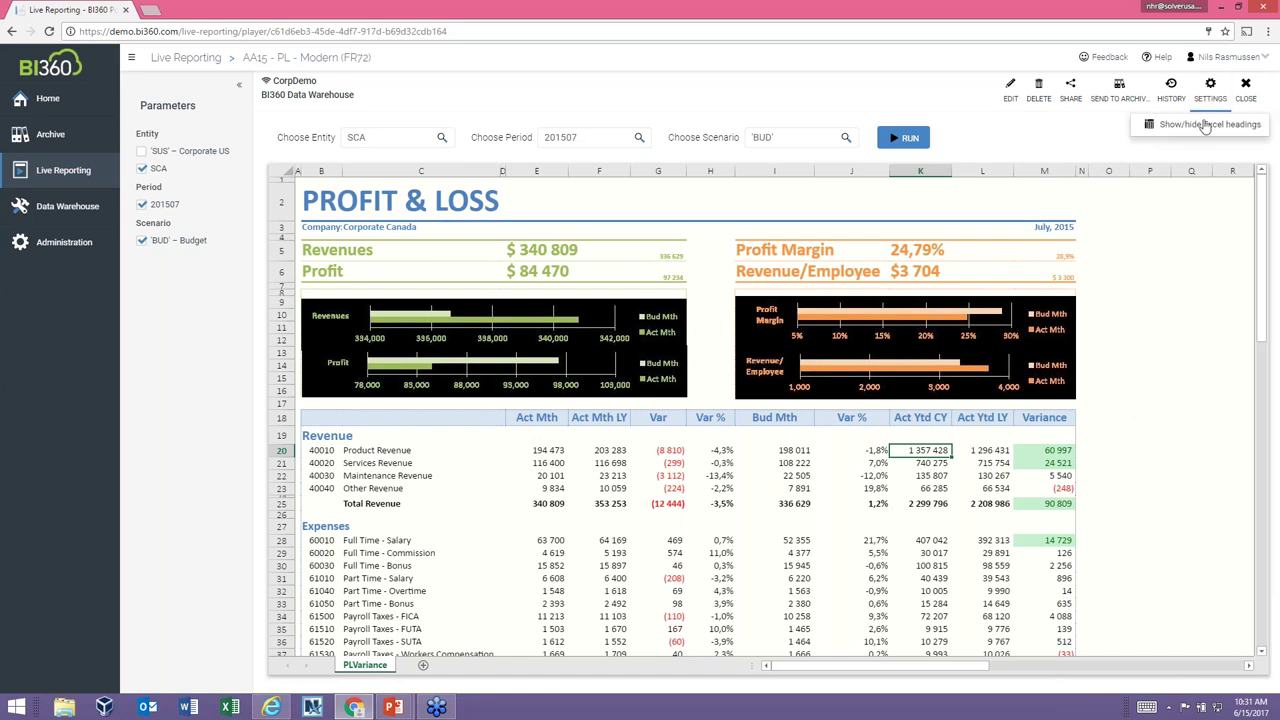
{"action": "left_click", "coordinate": [1205, 125]}
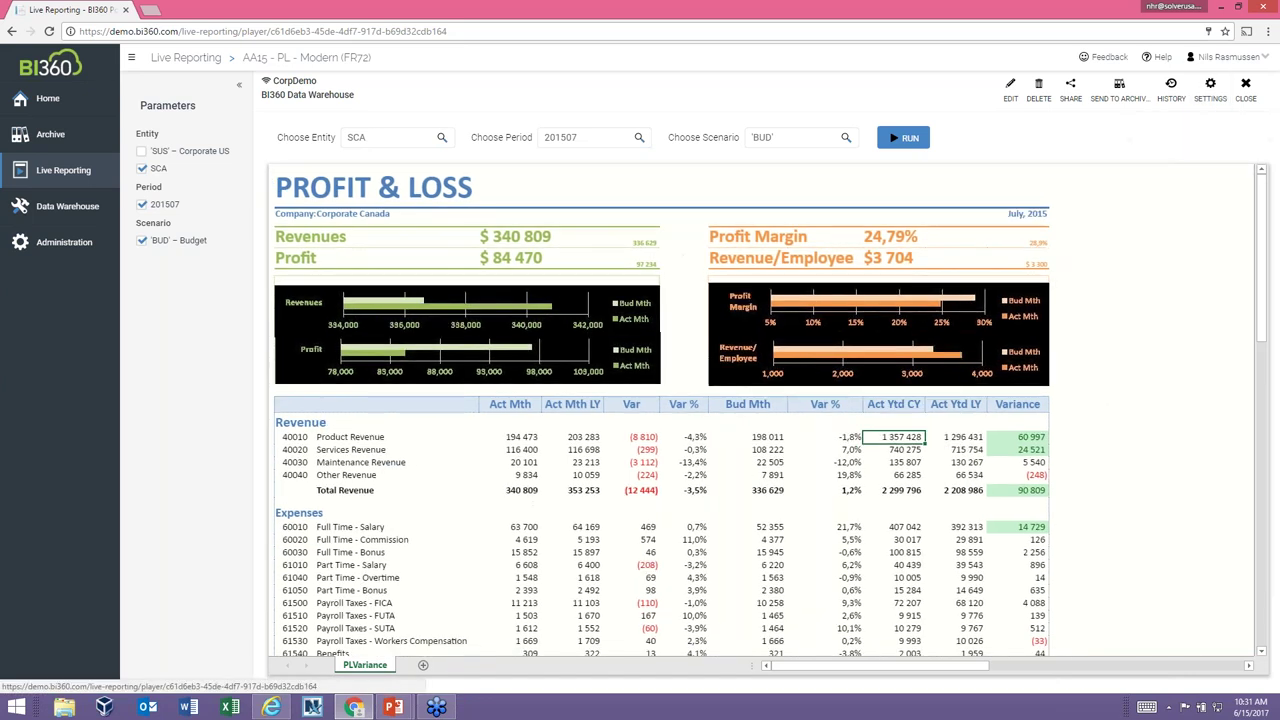
{"action": "left_click", "coordinate": [1208, 84]}
{"action": "left_click", "coordinate": [1205, 125]}
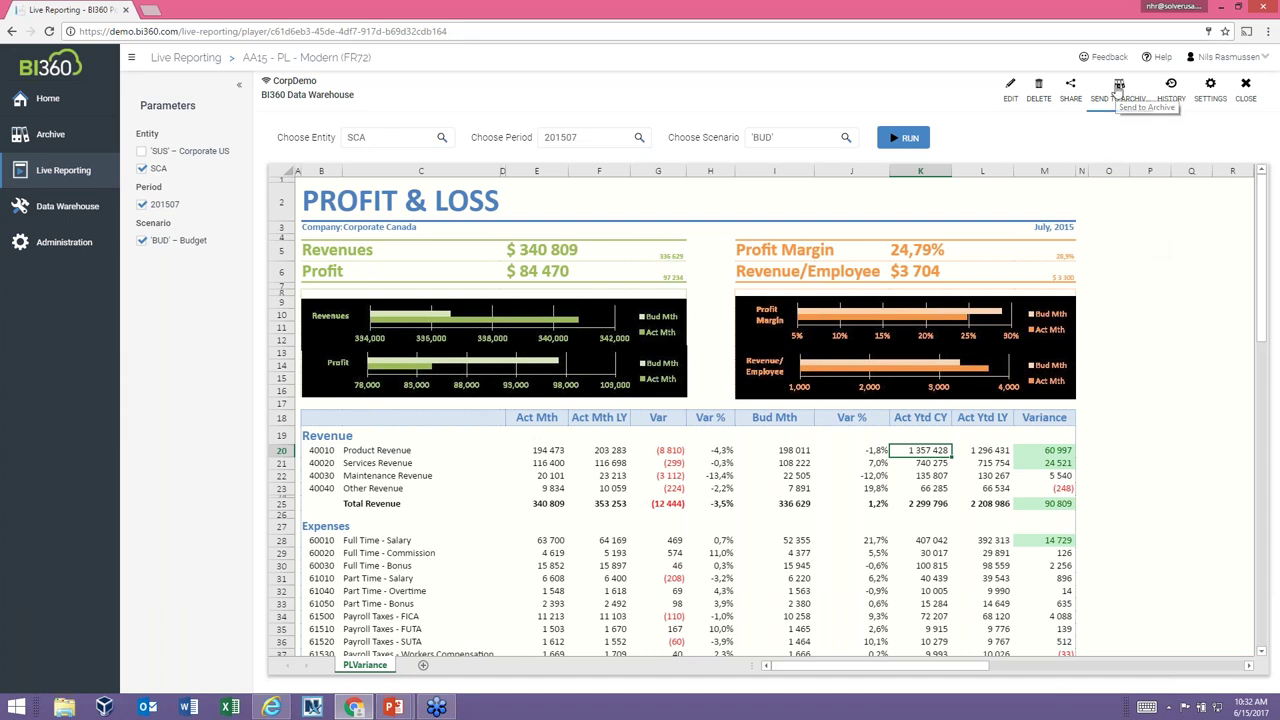
- Archive the AA15 report and bring up its Share report dialog
{"action": "left_click", "coordinate": [1119, 90]}
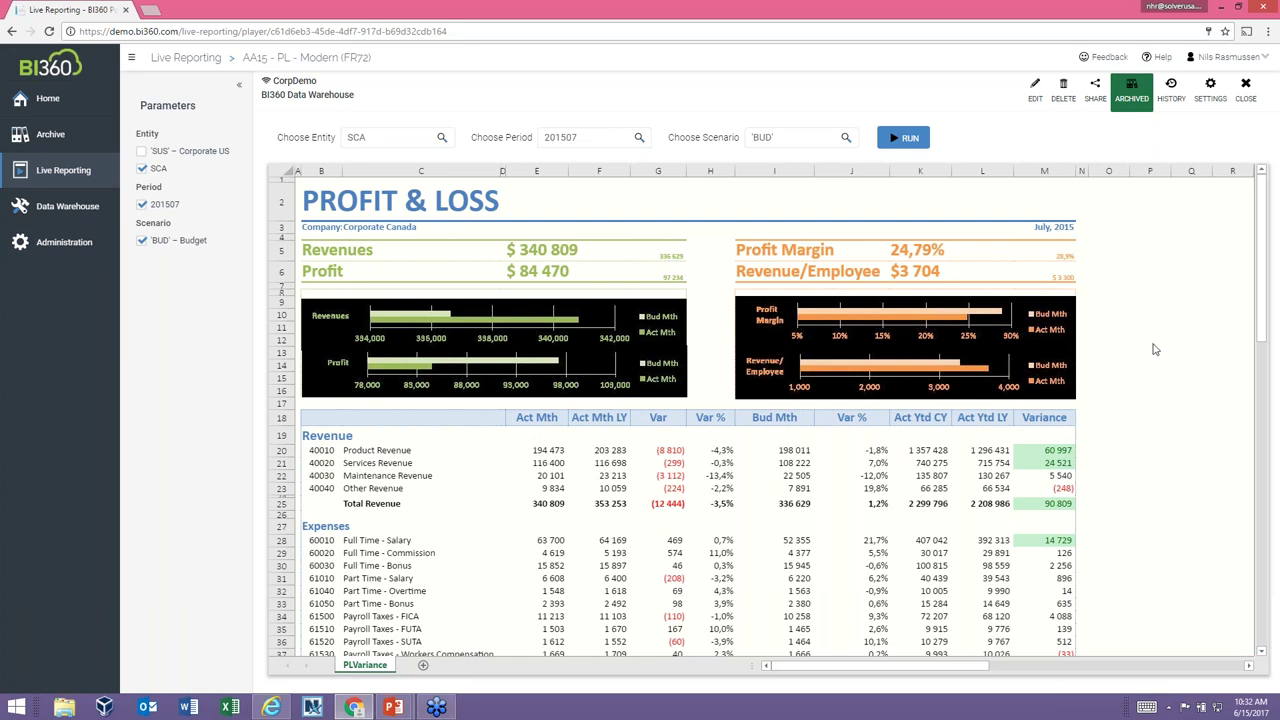
{"action": "left_click", "coordinate": [1096, 92]}
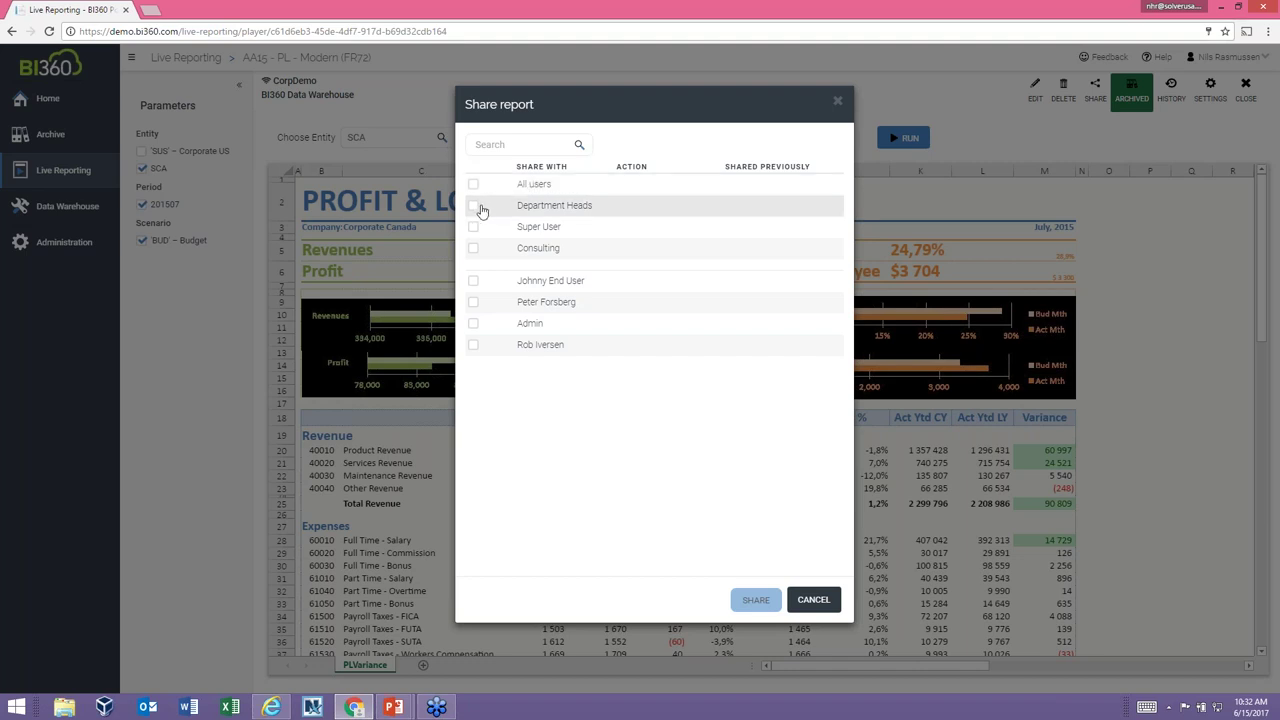
- Share the AA15 report with an end user and close it back to the library
{"action": "left_click", "coordinate": [475, 282]}
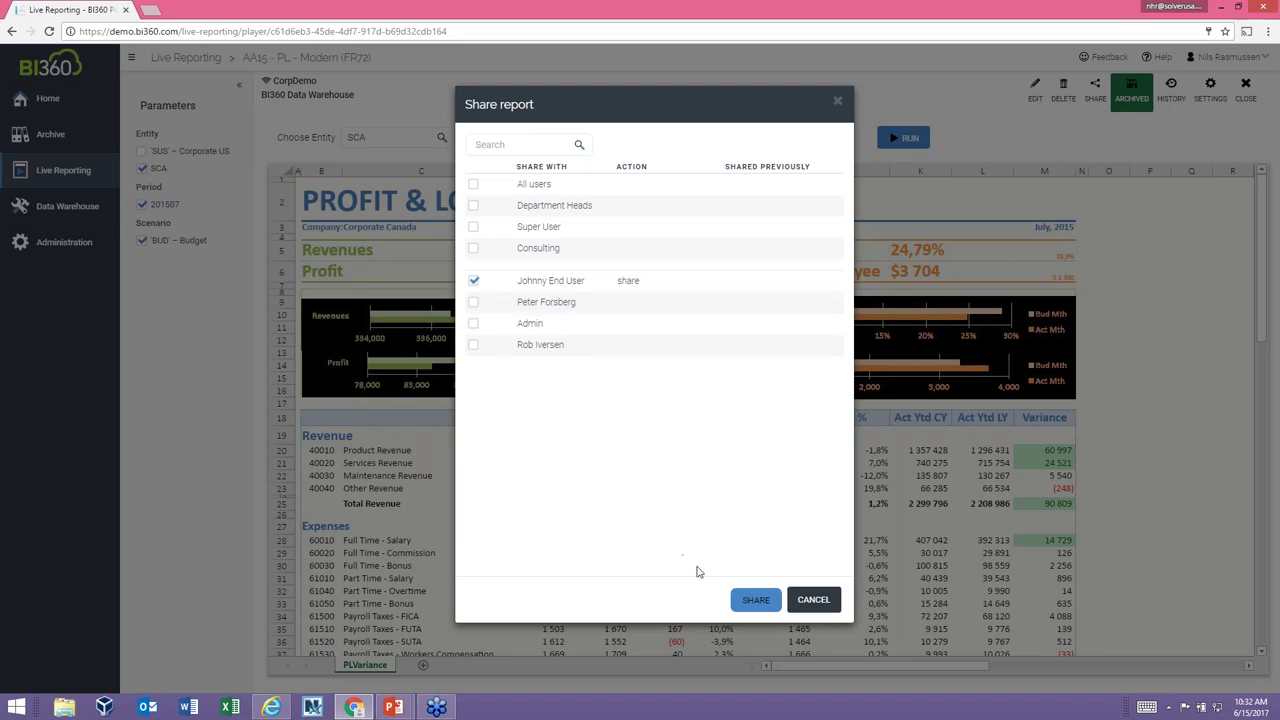
{"action": "left_click", "coordinate": [760, 604]}
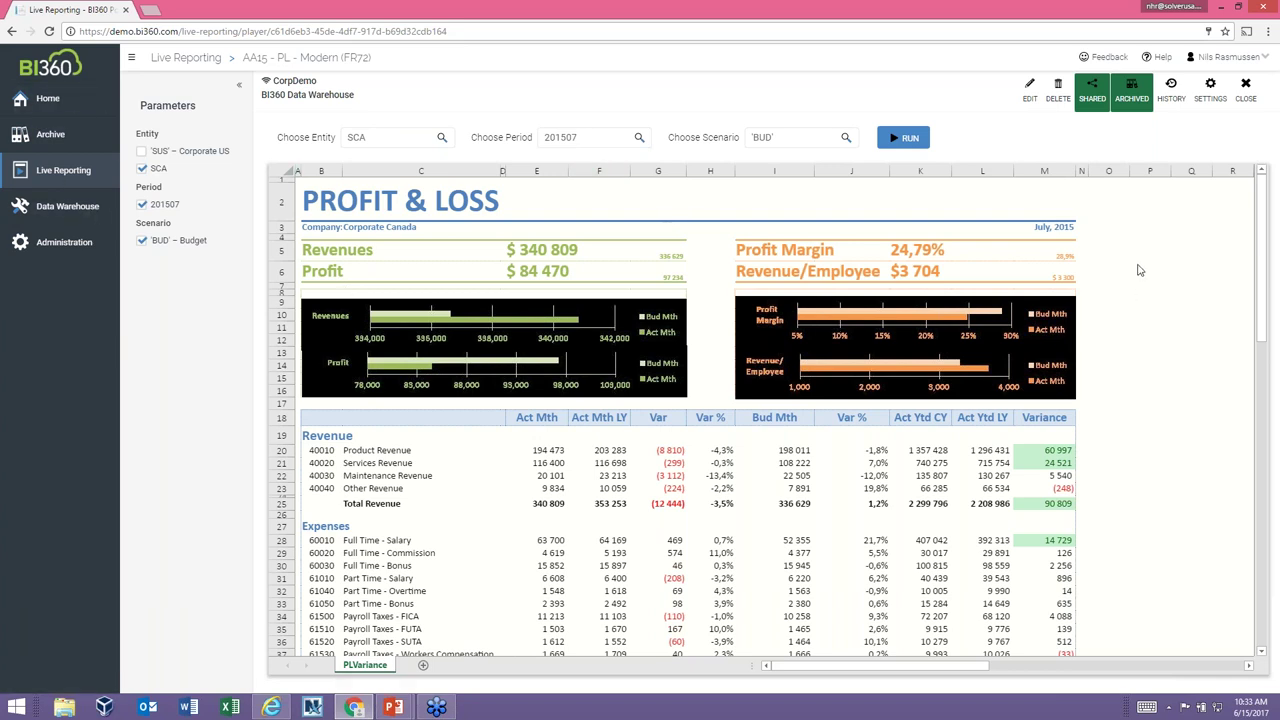
{"action": "left_click", "coordinate": [1245, 90]}
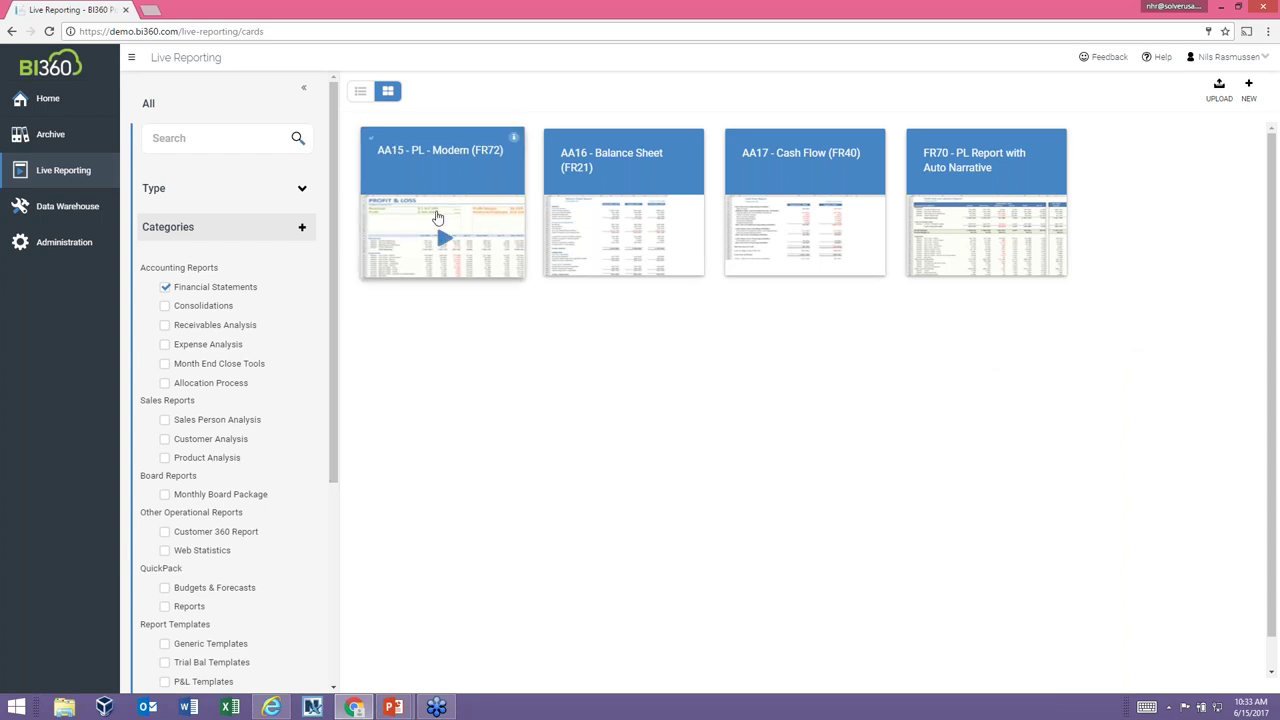
- Clear the Financial Statements category filter so all report cards are listed
{"action": "left_click", "coordinate": [460, 175]}
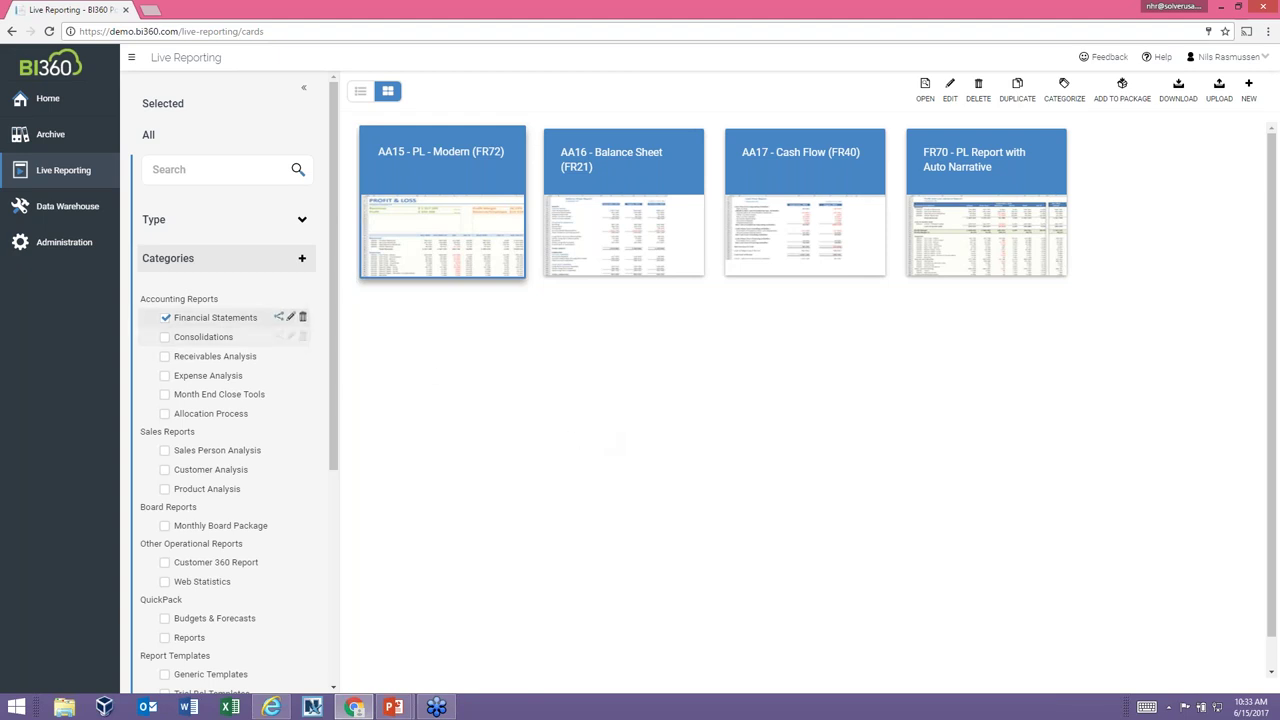
{"action": "left_click", "coordinate": [165, 318]}
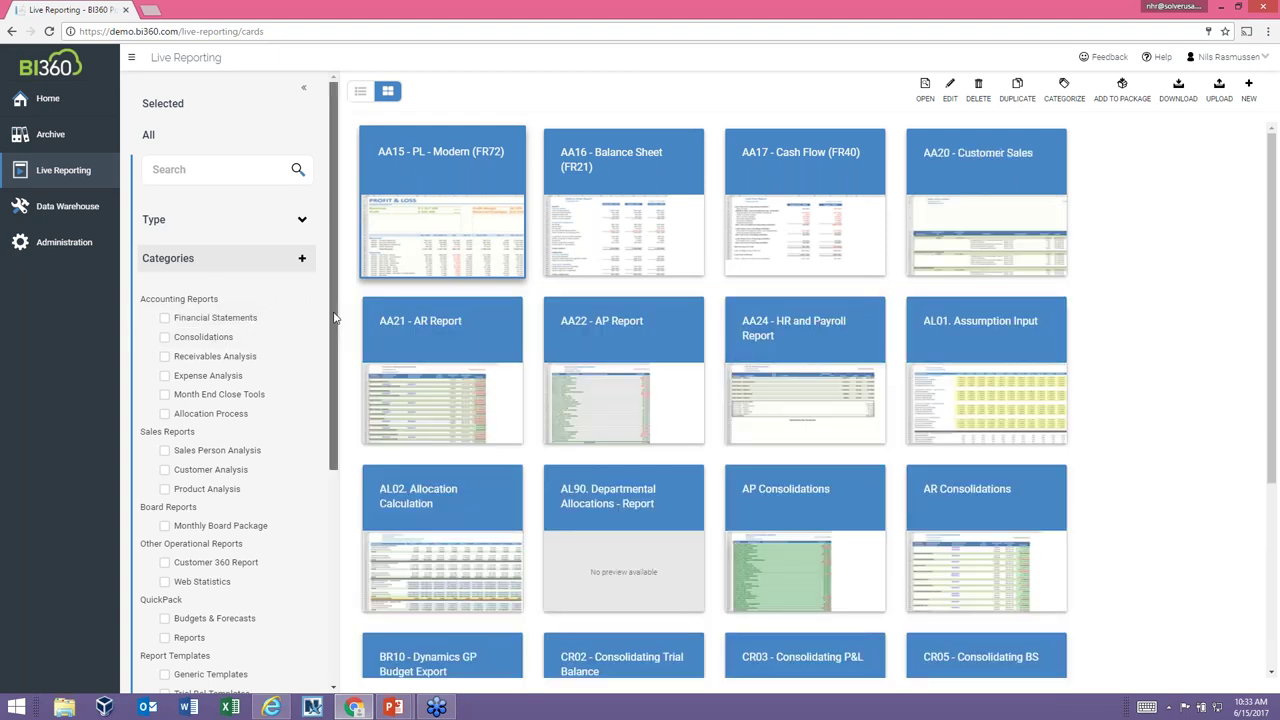
{"action": "scroll", "coordinate": [318, 387], "scroll_direction": "down", "scroll_amount": 1}
{"action": "scroll", "coordinate": [318, 387], "scroll_direction": "down", "scroll_amount": 2}
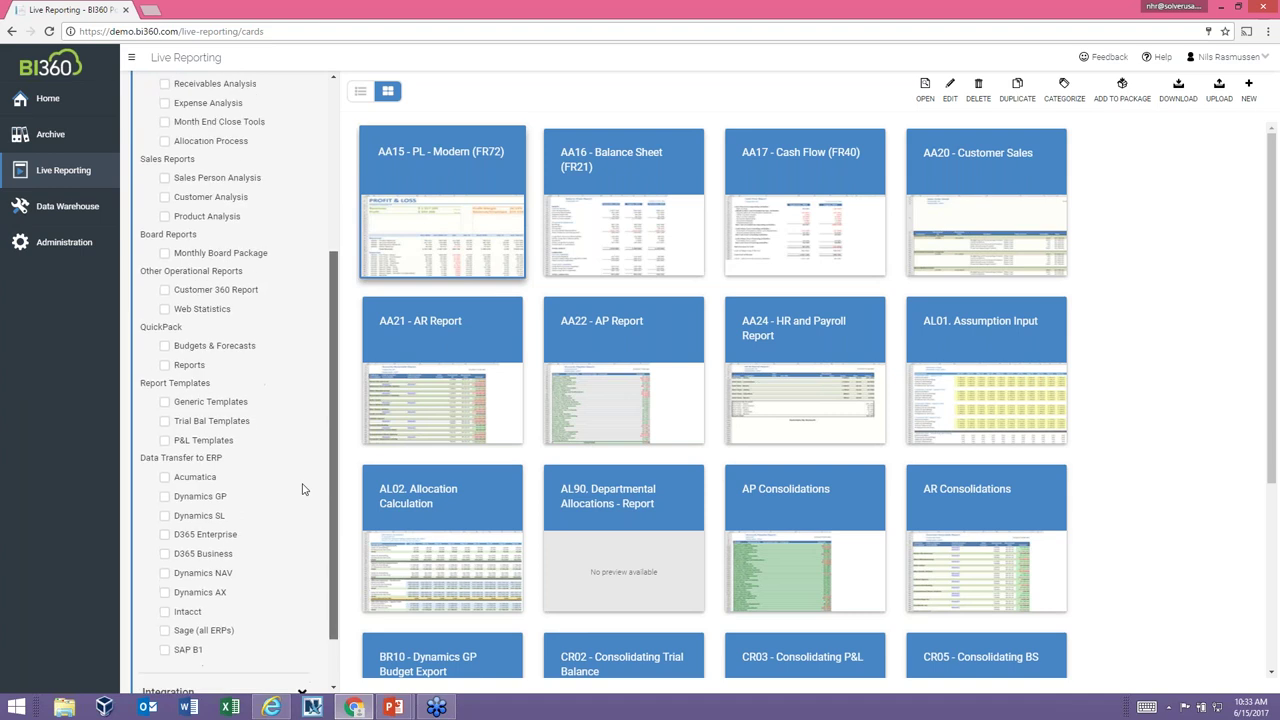
{"action": "scroll", "coordinate": [312, 468], "scroll_direction": "up", "scroll_amount": 1}
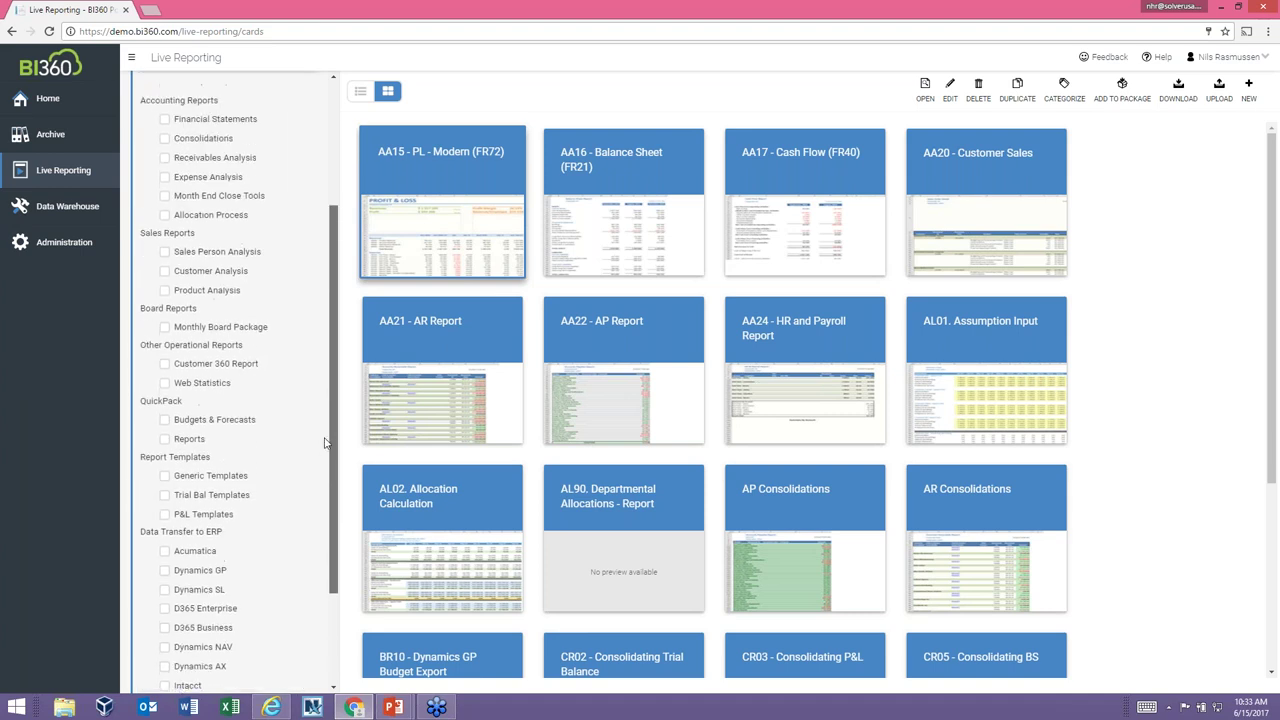
- Filter the library to P&L Templates and select the P&L Report Template card
{"action": "left_click", "coordinate": [165, 477]}
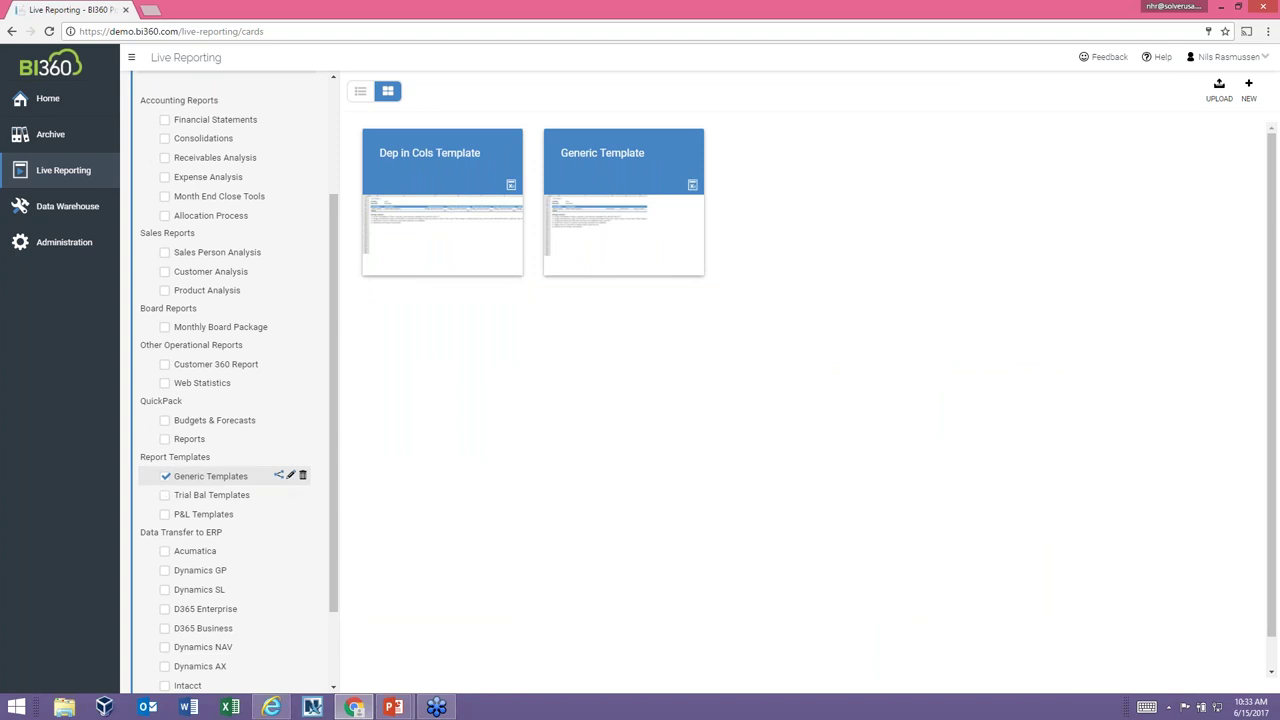
{"action": "left_click", "coordinate": [165, 495]}
{"action": "left_click", "coordinate": [165, 477]}
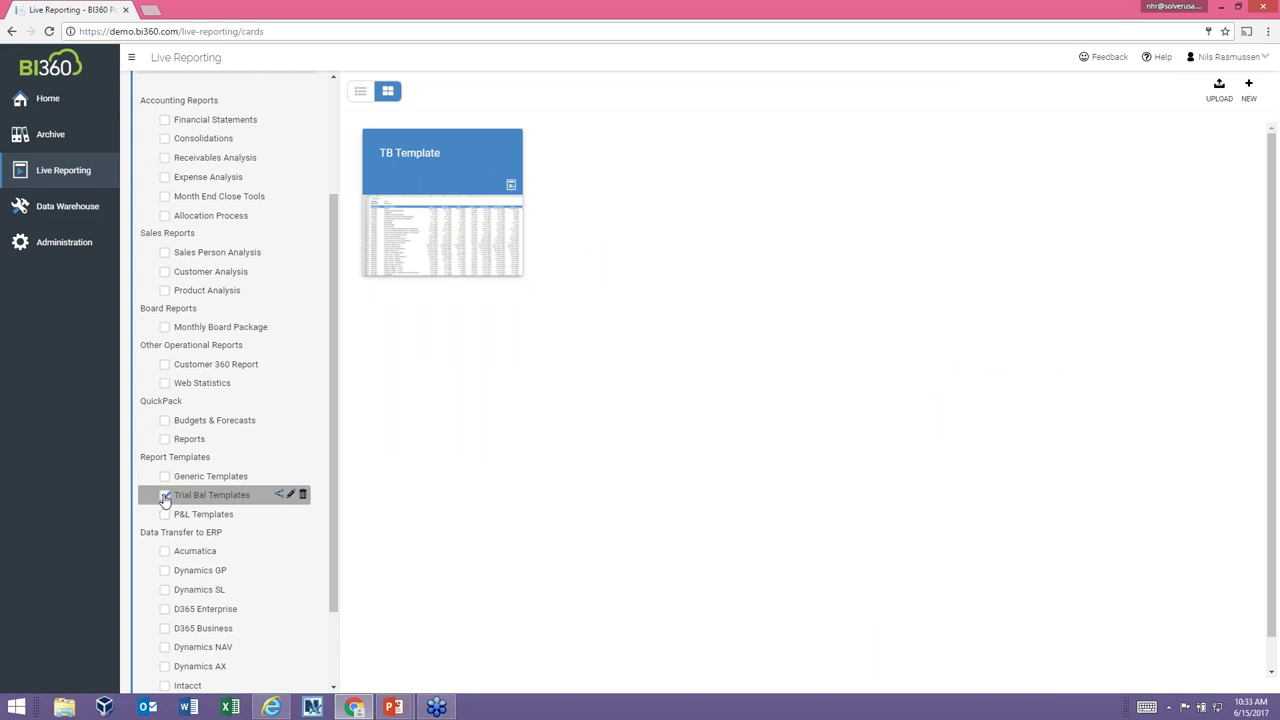
{"action": "left_click", "coordinate": [165, 495]}
{"action": "left_click", "coordinate": [165, 515]}
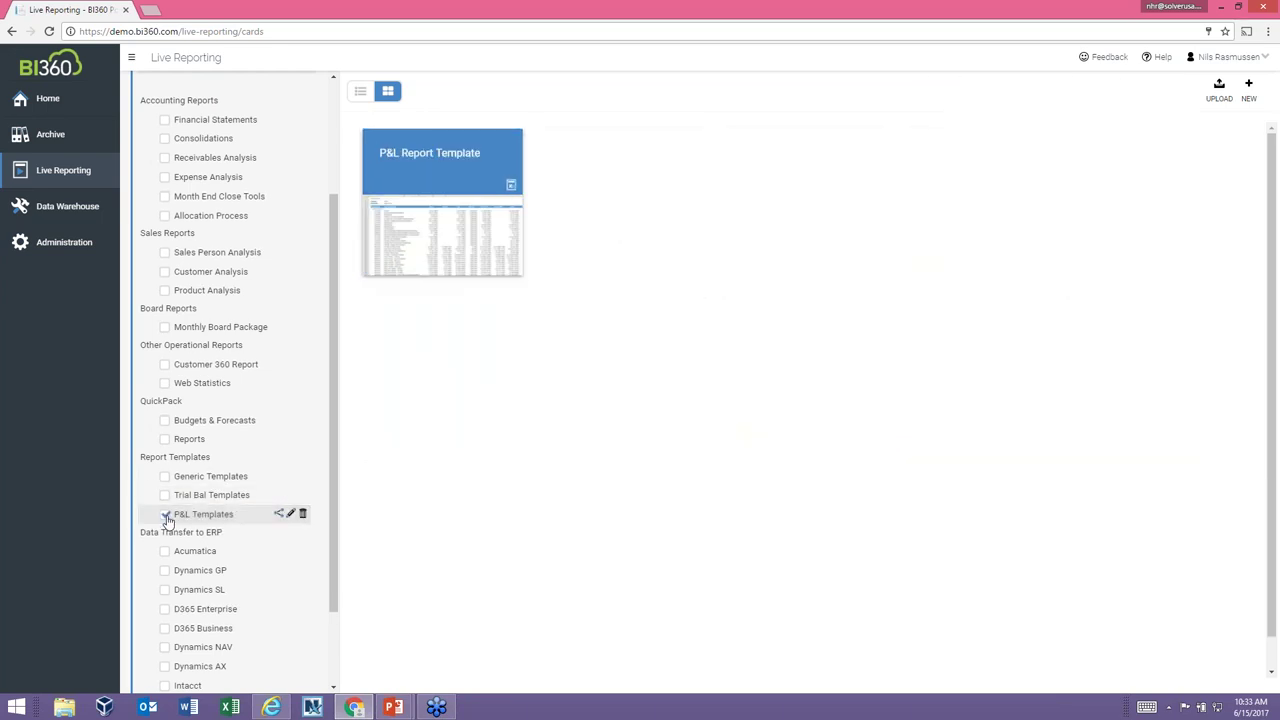
{"action": "left_click", "coordinate": [447, 181]}
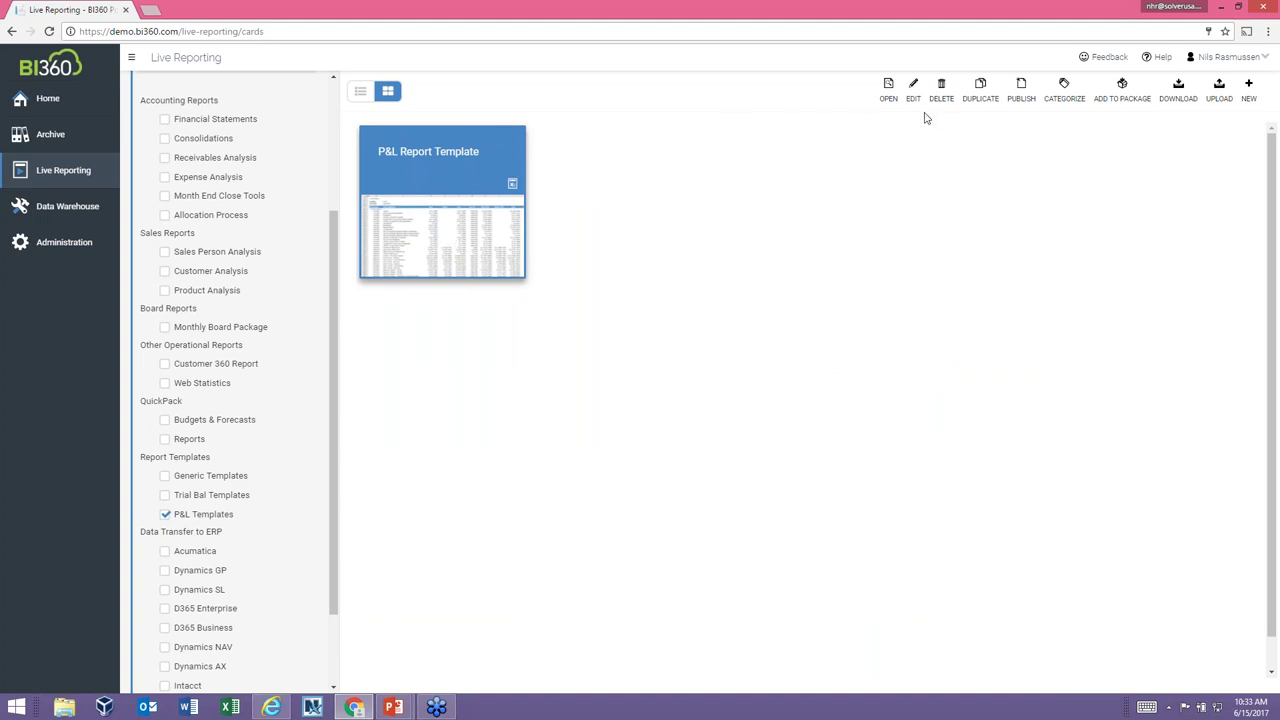
- Duplicate the P&L Report Template as 'A PL Report'
{"action": "left_click", "coordinate": [980, 90]}
{"action": "left_click", "coordinate": [510, 158]}
{"action": "type", "text": "A PL R"}
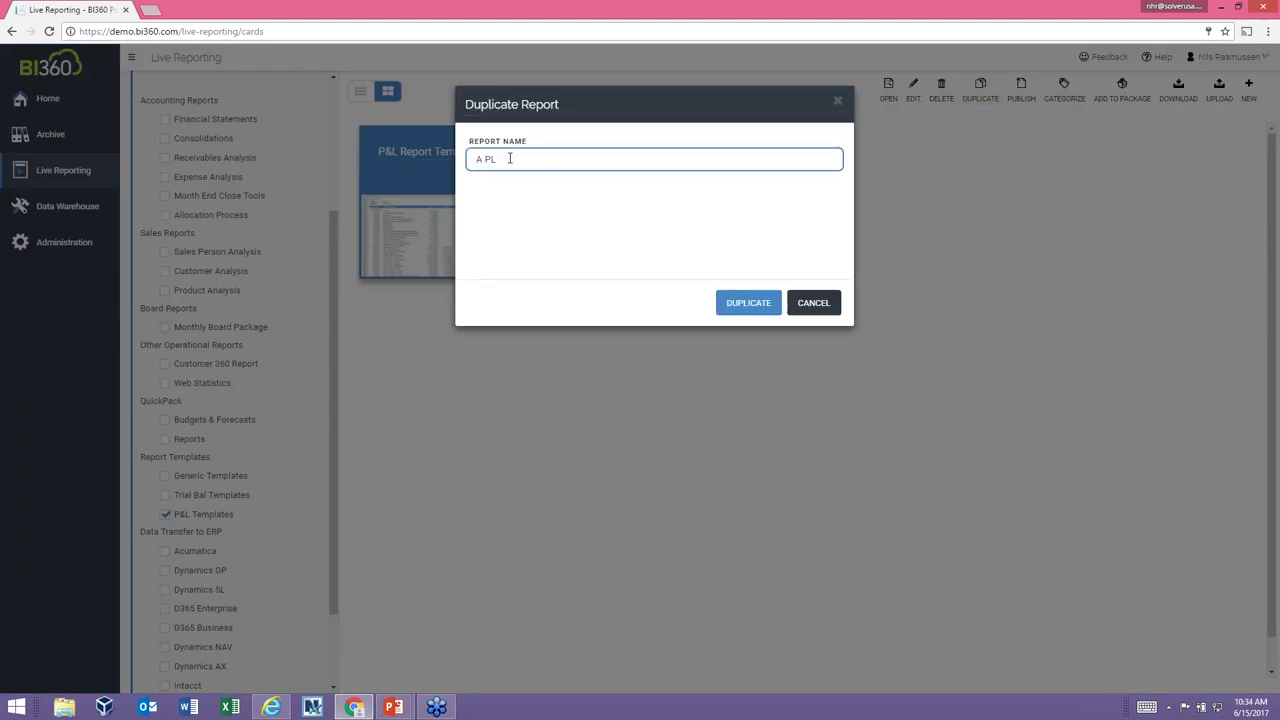
{"action": "type", "text": "eport"}
{"action": "left_click", "coordinate": [745, 300]}
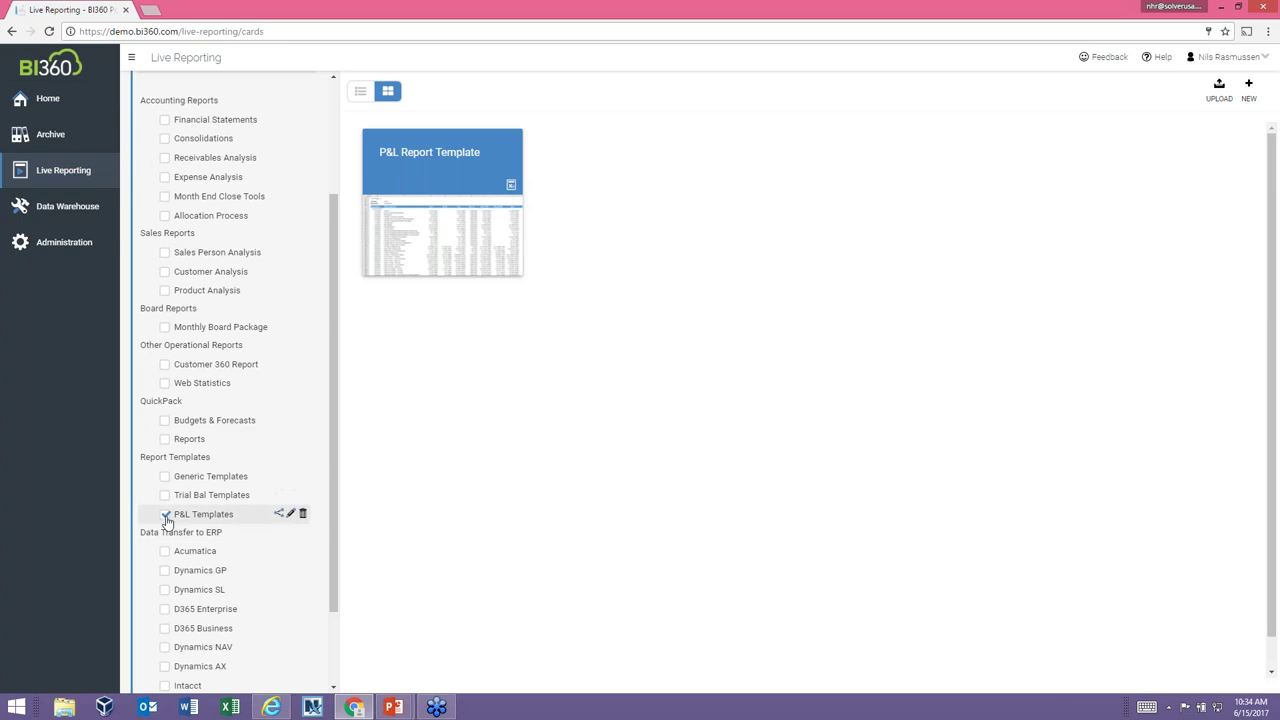
- Clear the P&L Templates filter and select the new A PL Report card
{"action": "left_click", "coordinate": [166, 514]}
{"action": "left_click_drag", "start_coordinate": [337, 366], "coordinate": [343, 224]}
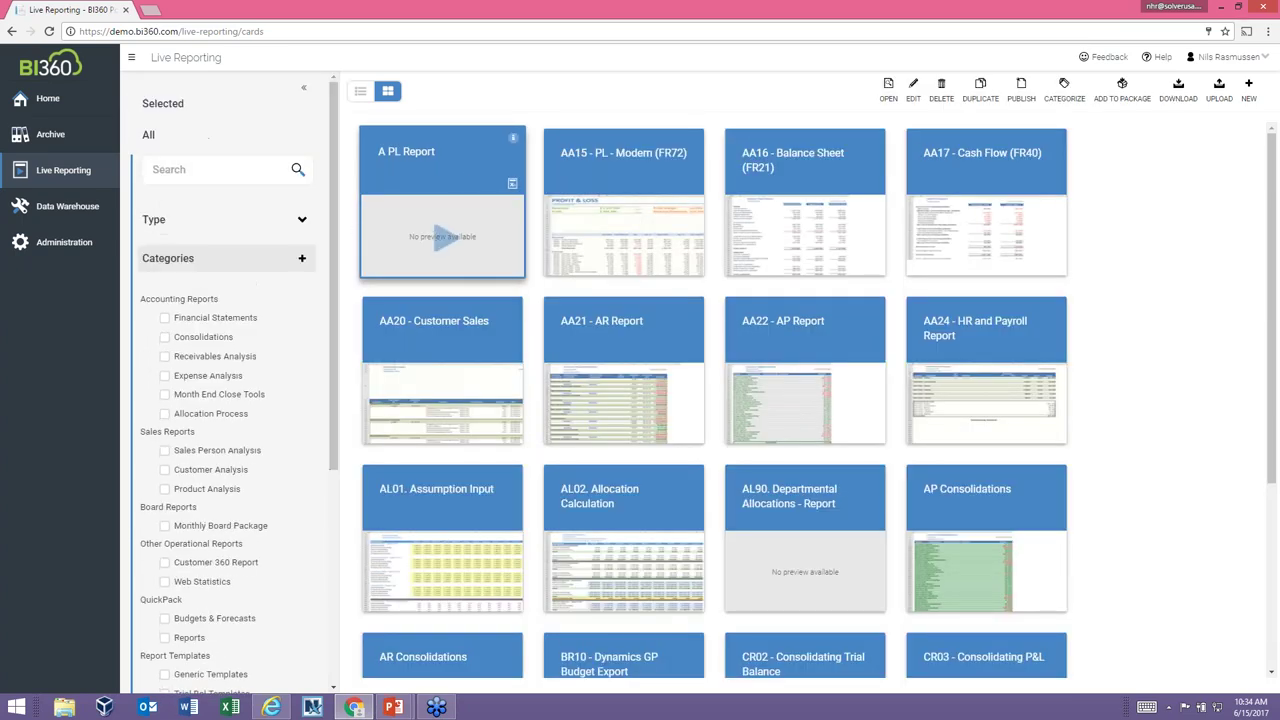
{"action": "left_click", "coordinate": [458, 192]}
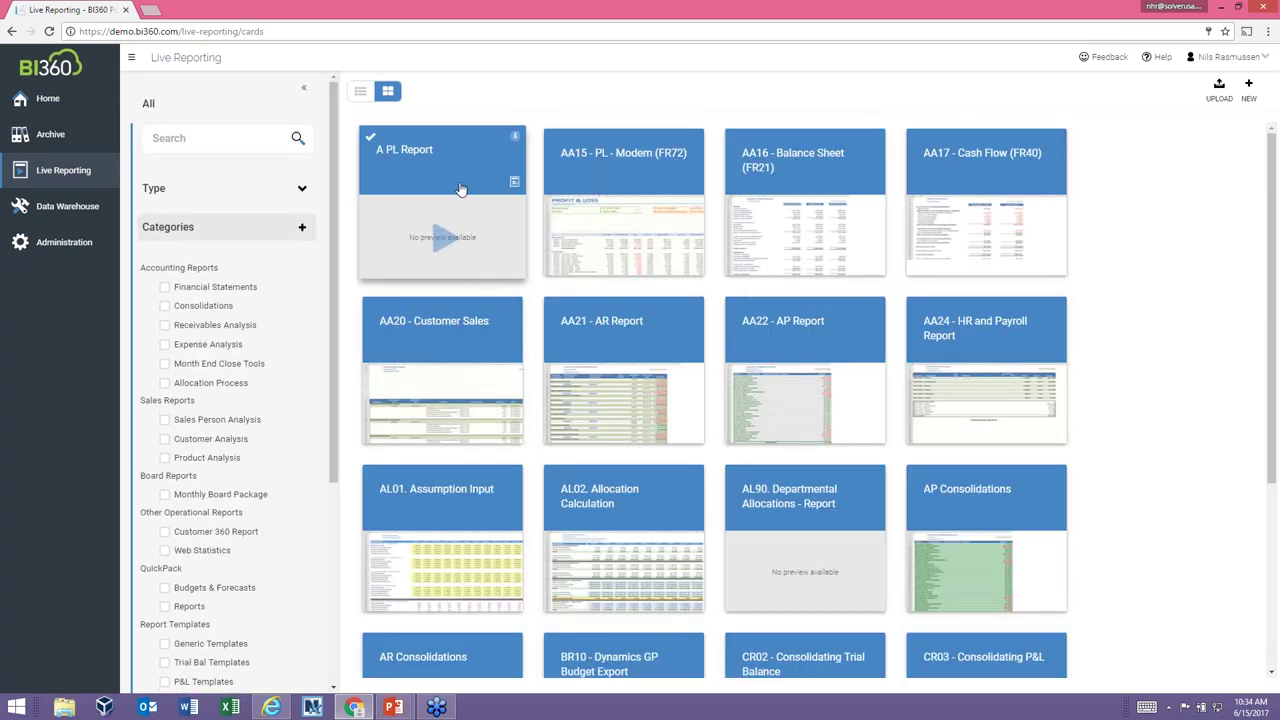
{"action": "left_click", "coordinate": [460, 178]}
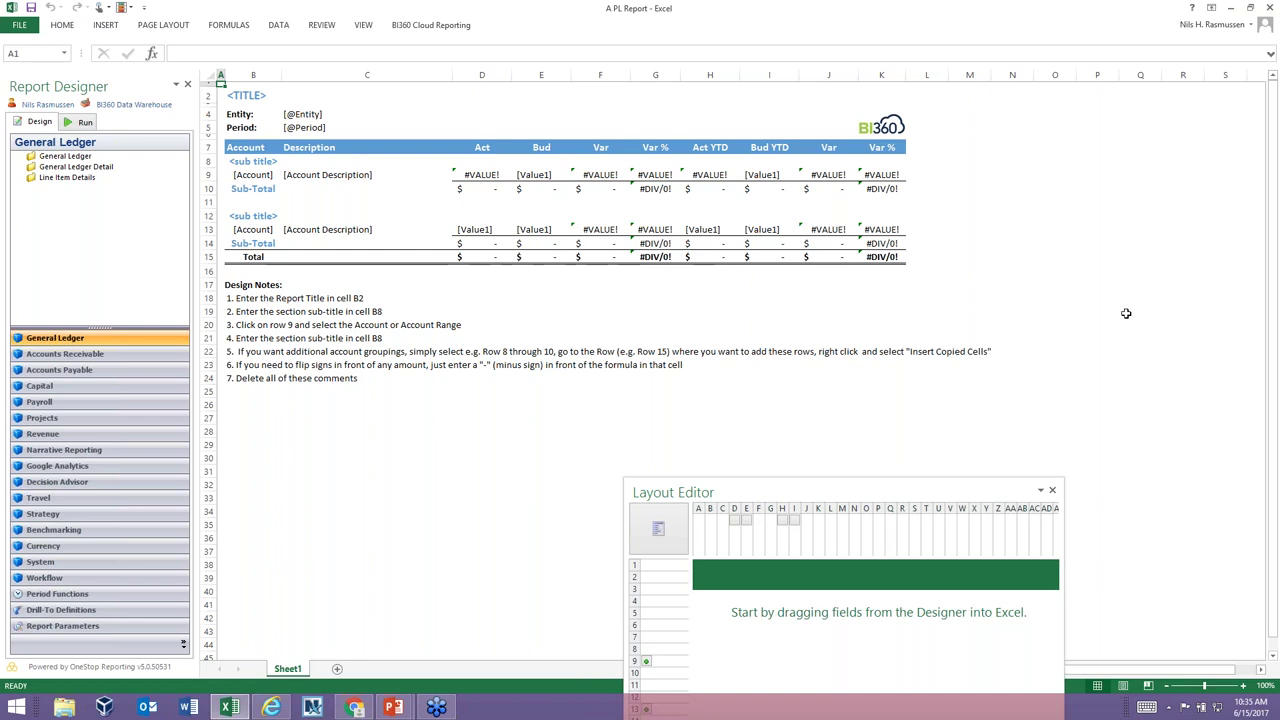
- Retitle the report in cell B2 as 'MY PL REPORT'
{"action": "left_click", "coordinate": [62, 24]}
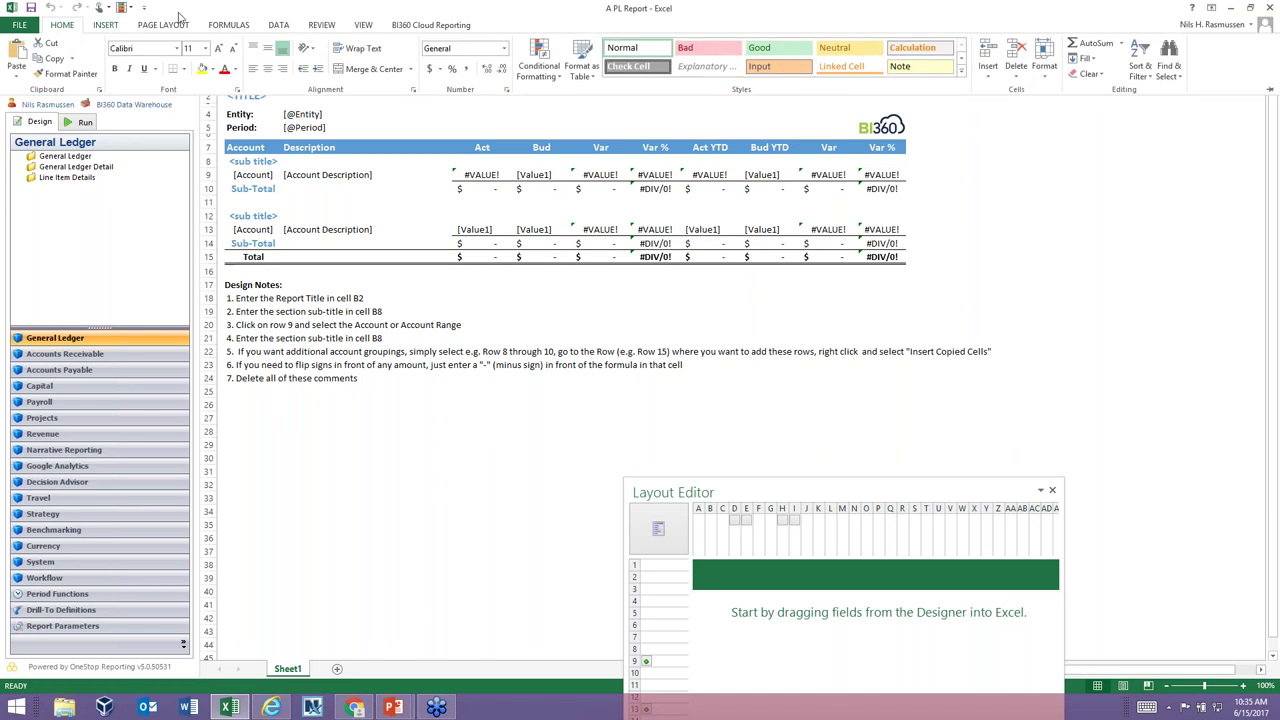
{"action": "left_click", "coordinate": [446, 26]}
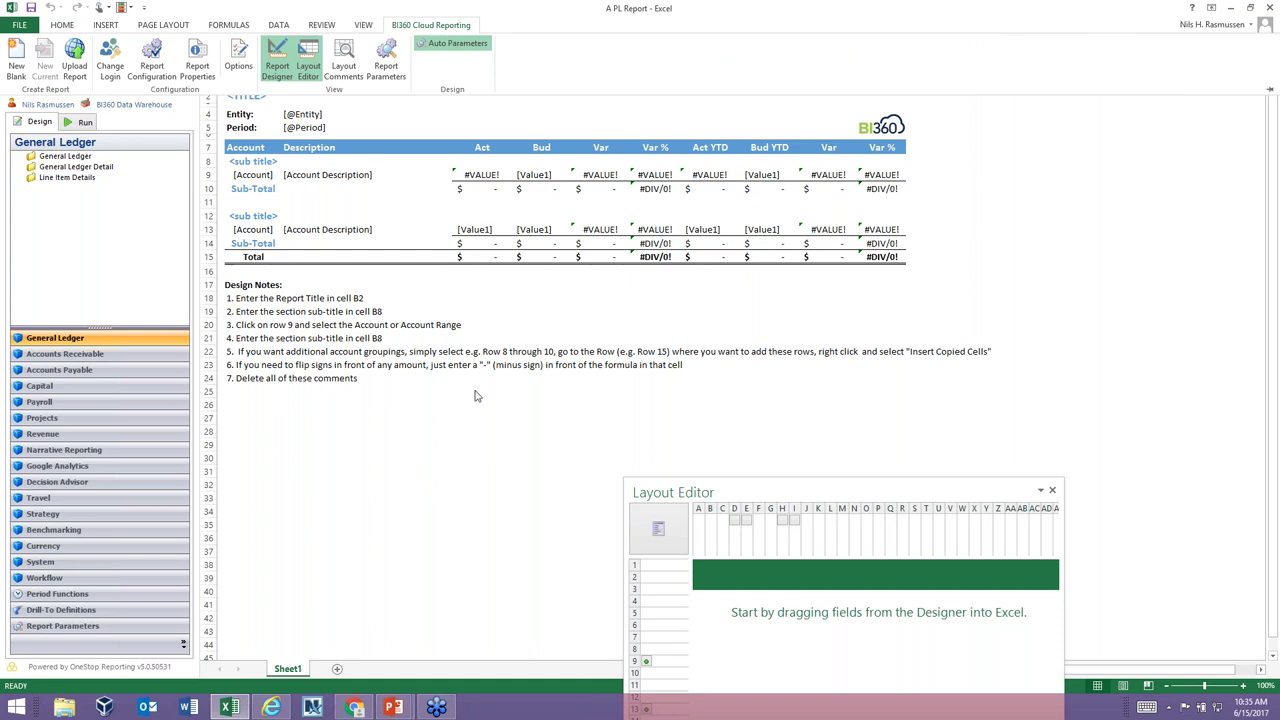
{"action": "left_click", "coordinate": [280, 134]}
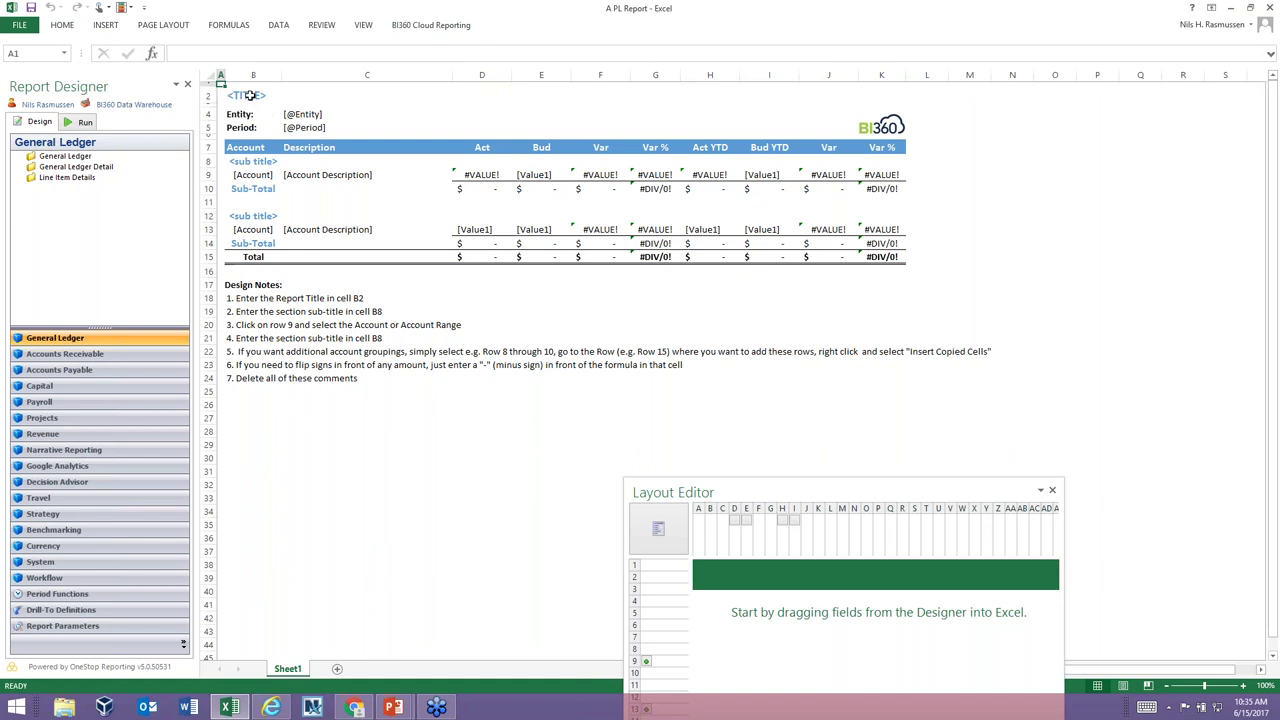
{"action": "left_click", "coordinate": [250, 95]}
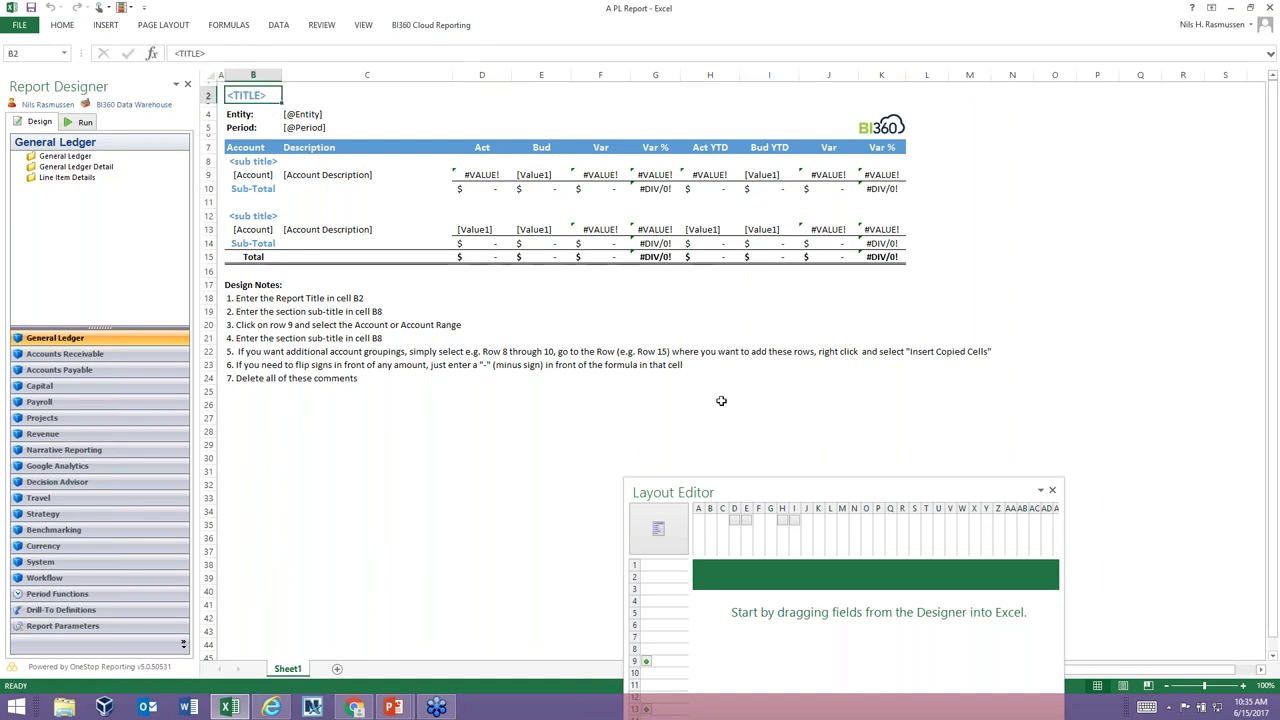
{"action": "type", "text": "M"}
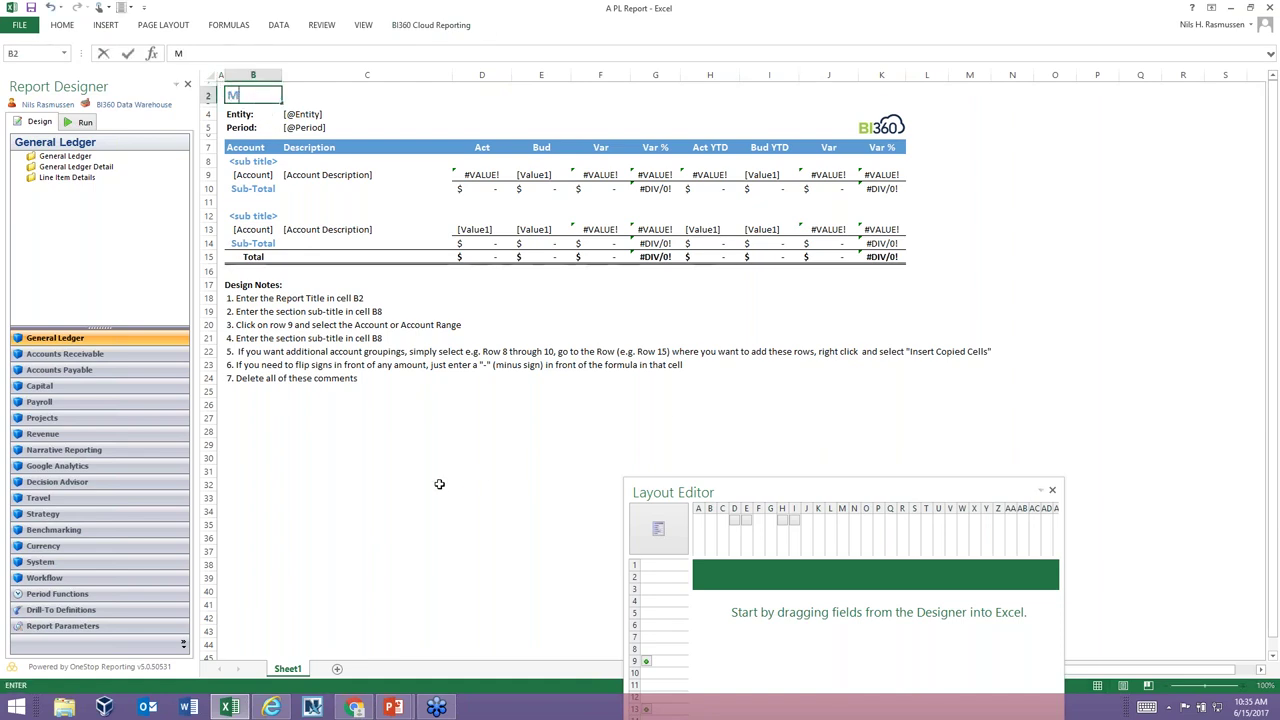
{"action": "type", "text": "Y PL REPORT"}
{"action": "key", "text": "Return"}
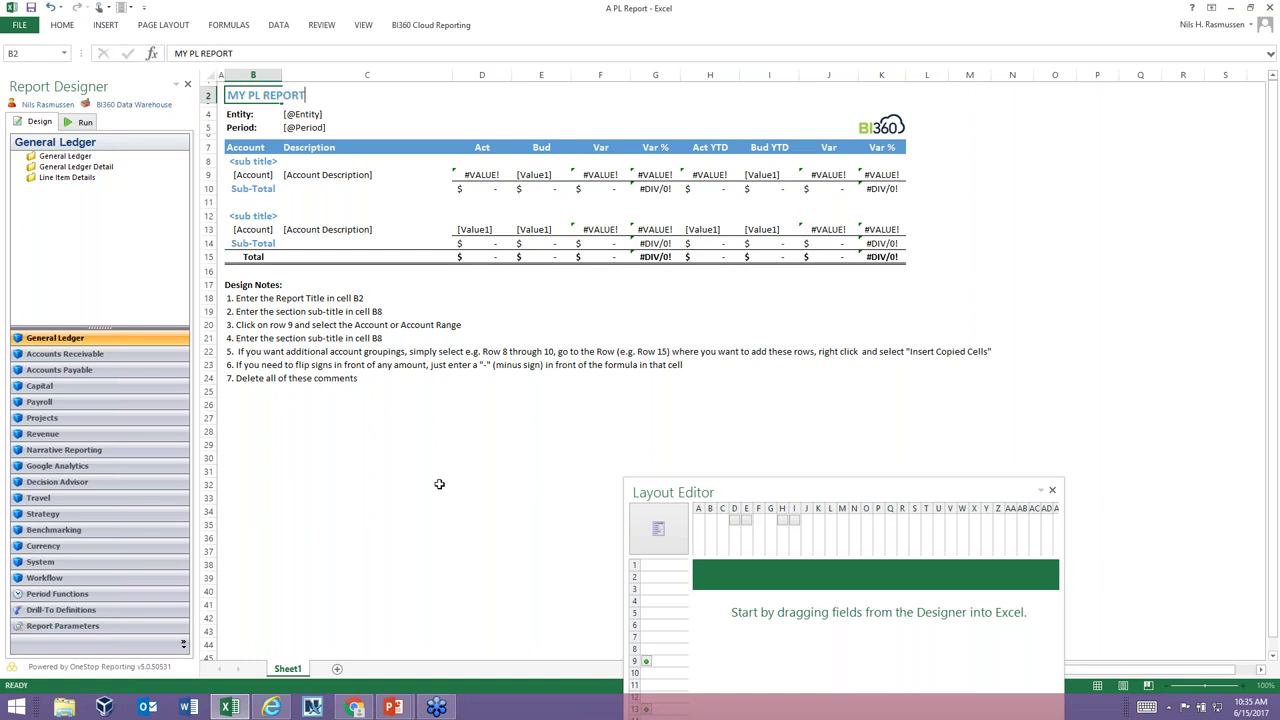
- Set the section sub-titles to 'Revenues' in B8 and 'Expenses' in B12
{"action": "left_click", "coordinate": [248, 165]}
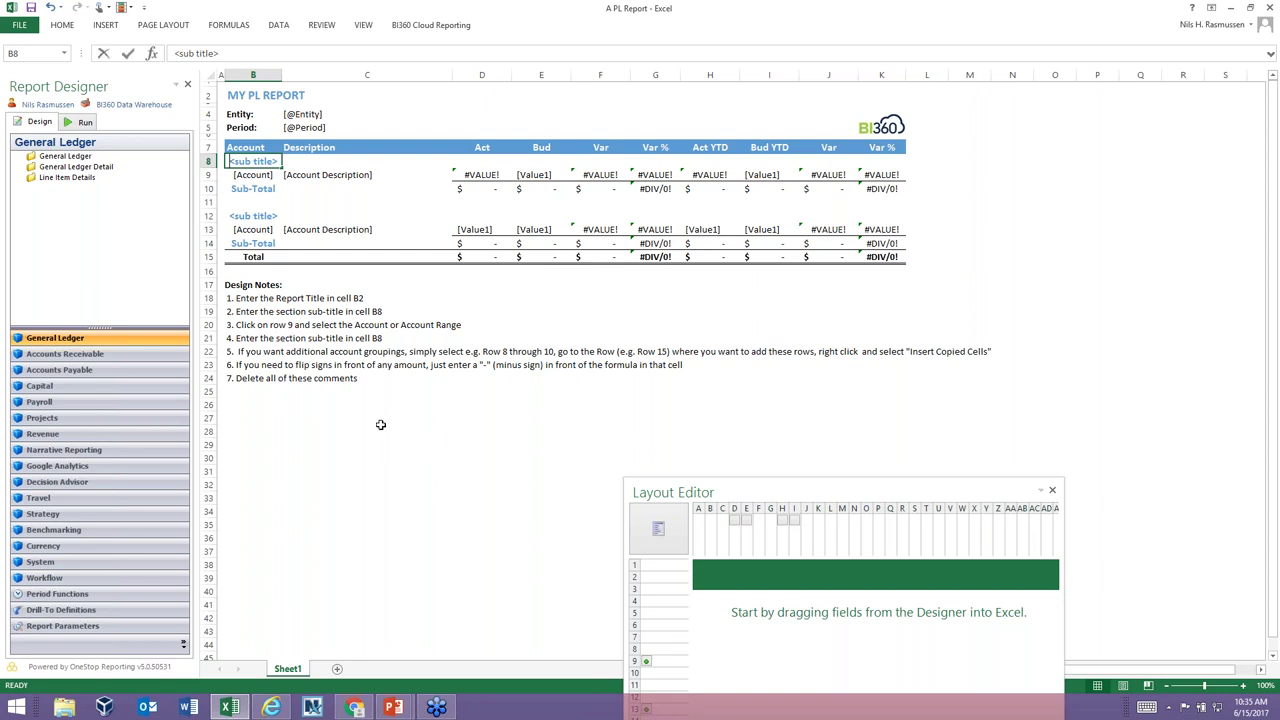
{"action": "type", "text": "Rev"}
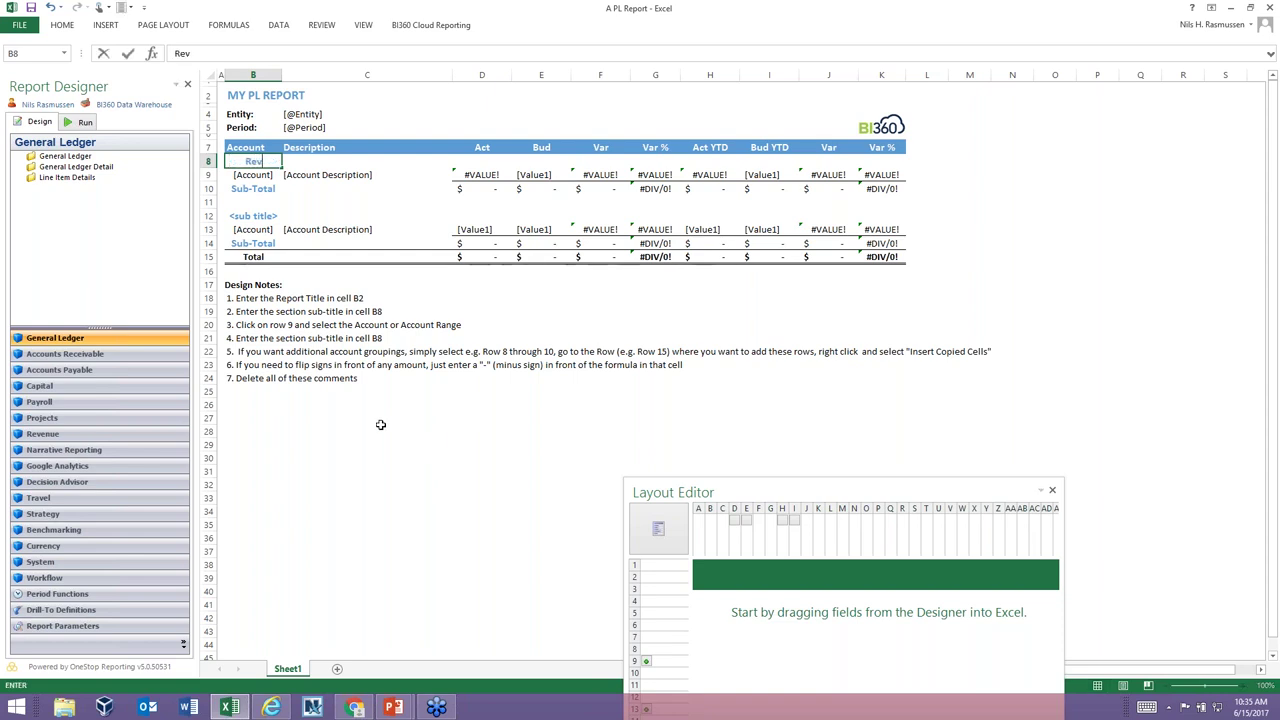
{"action": "type", "text": "eniues"}
{"action": "key", "text": "BackSpace"}
{"action": "key", "text": "BackSpace"}
{"action": "key", "text": "BackSpace"}
{"action": "key", "text": "BackSpace"}
{"action": "type", "text": "ues"}
{"action": "key", "text": "Return"}
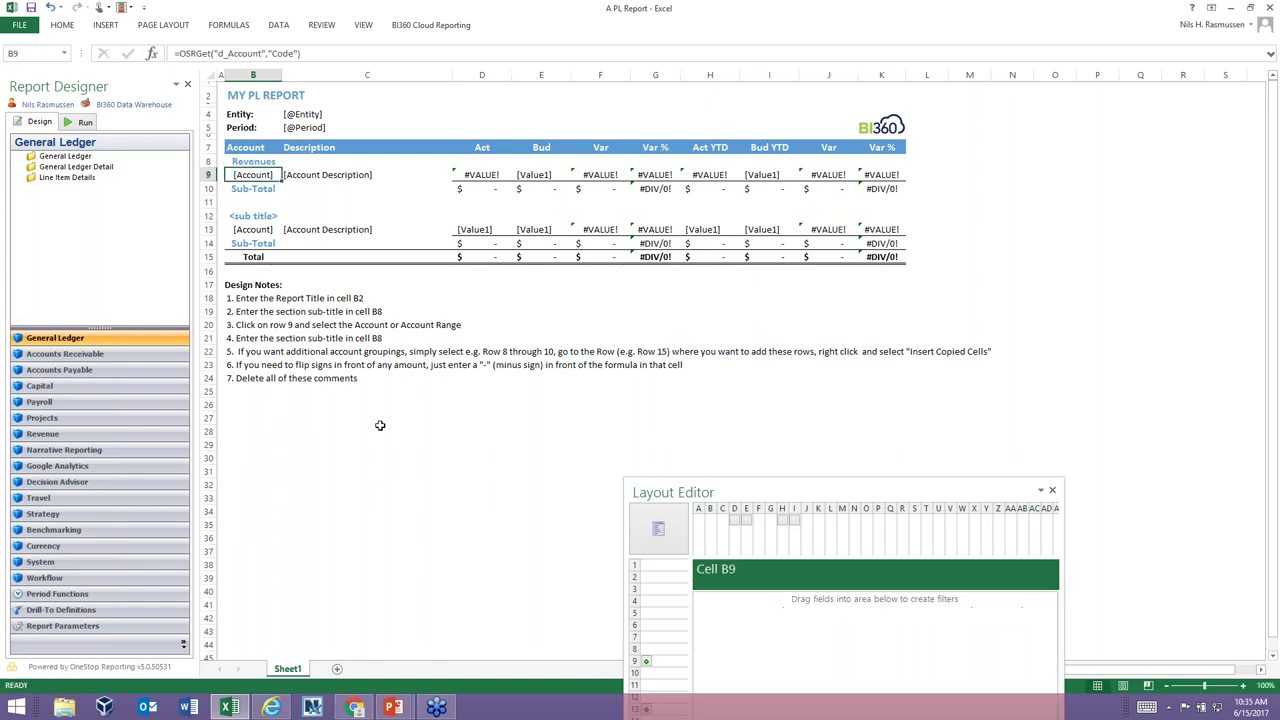
{"action": "left_click", "coordinate": [254, 216]}
{"action": "type", "text": "Expenses"}
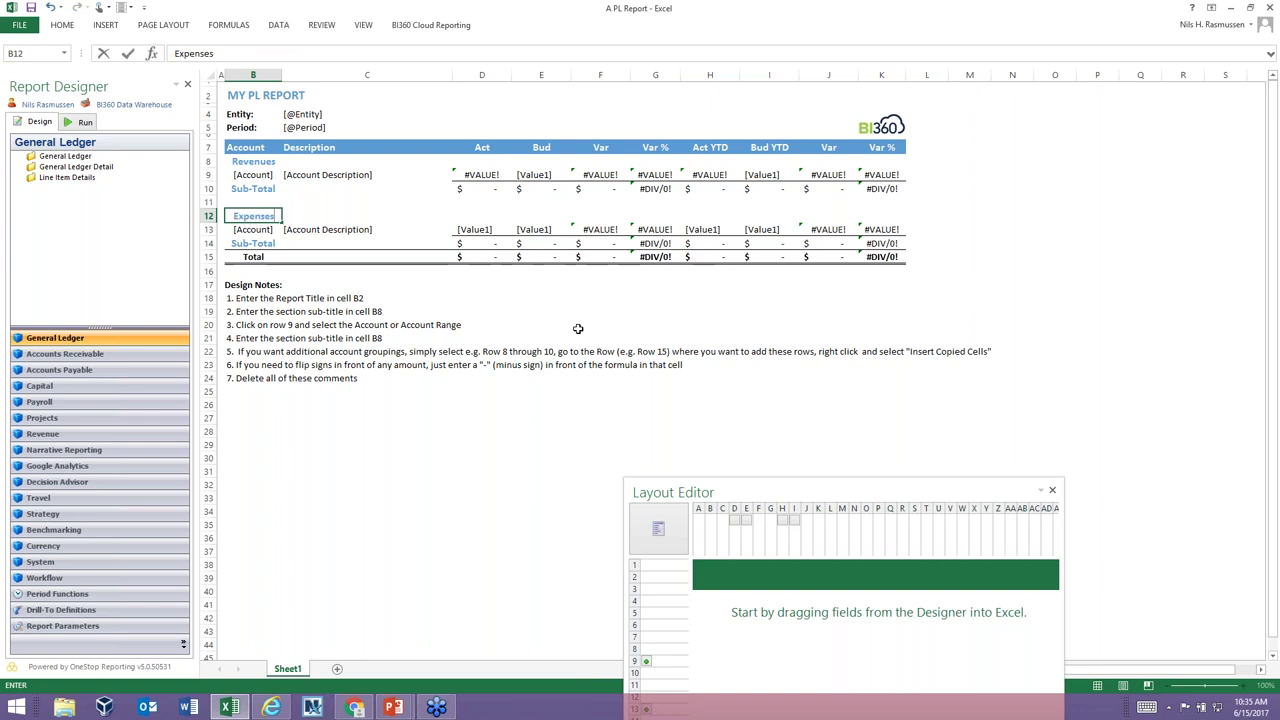
{"action": "key", "text": "Return"}
- Delete the Design Notes text in B17:B24
{"action": "left_click_drag", "start_coordinate": [209, 215], "coordinate": [209, 243]}
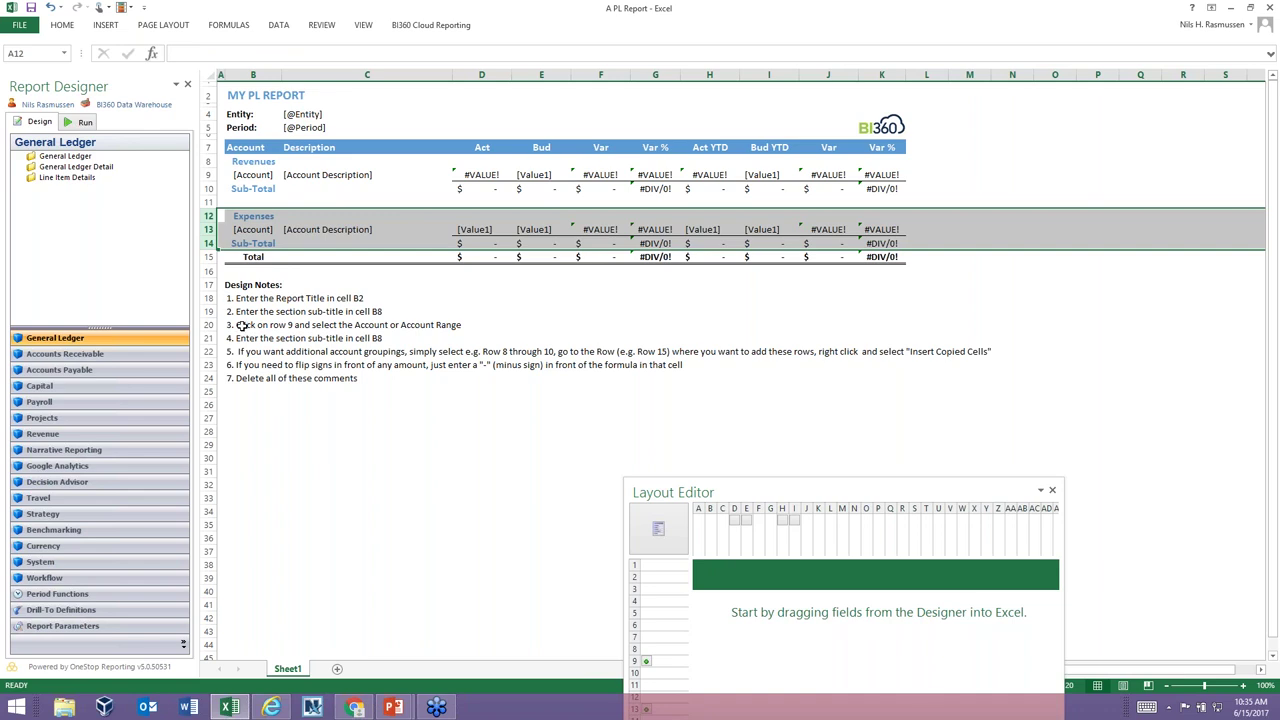
{"action": "left_click_drag", "start_coordinate": [761, 478], "coordinate": [756, 424]}
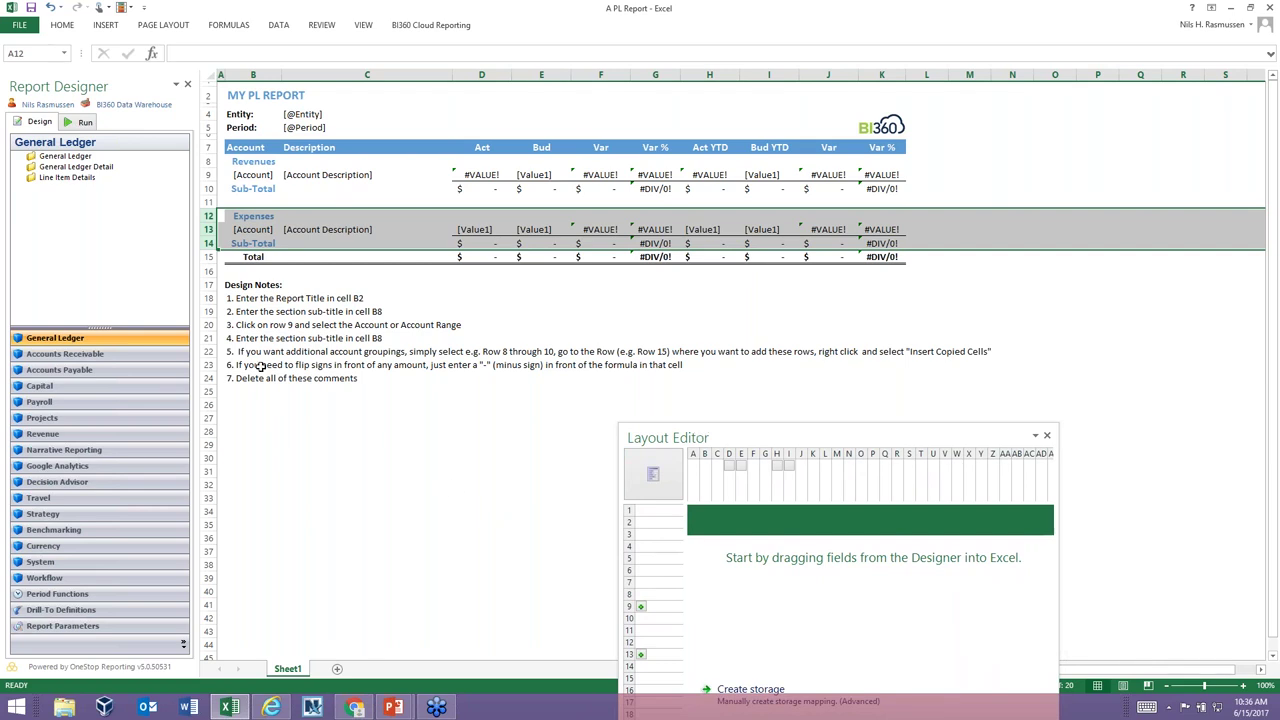
{"action": "left_click", "coordinate": [229, 286]}
{"action": "left_click_drag", "start_coordinate": [229, 286], "coordinate": [235, 378]}
{"action": "key", "text": "Delete"}
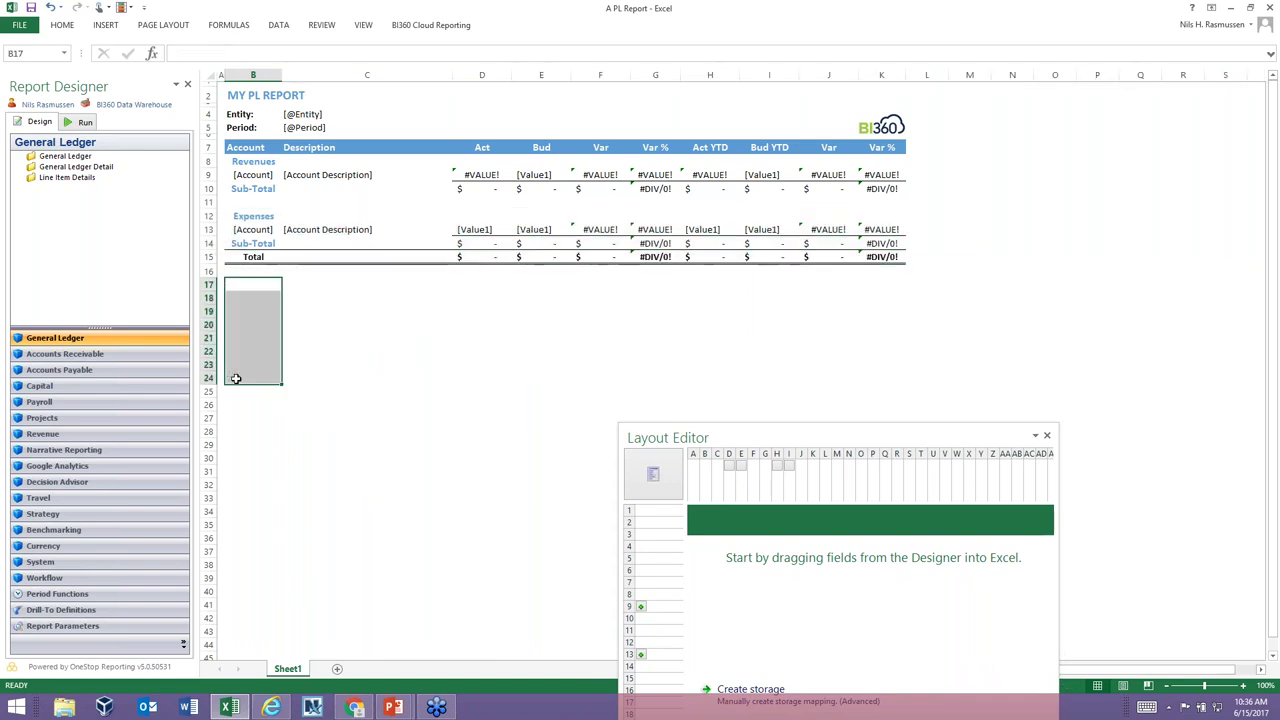
{"action": "left_click_drag", "start_coordinate": [837, 429], "coordinate": [694, 332]}
- Limit the Revenues row 9 Account filter to the range 40010:41060
{"action": "left_click", "coordinate": [211, 175]}
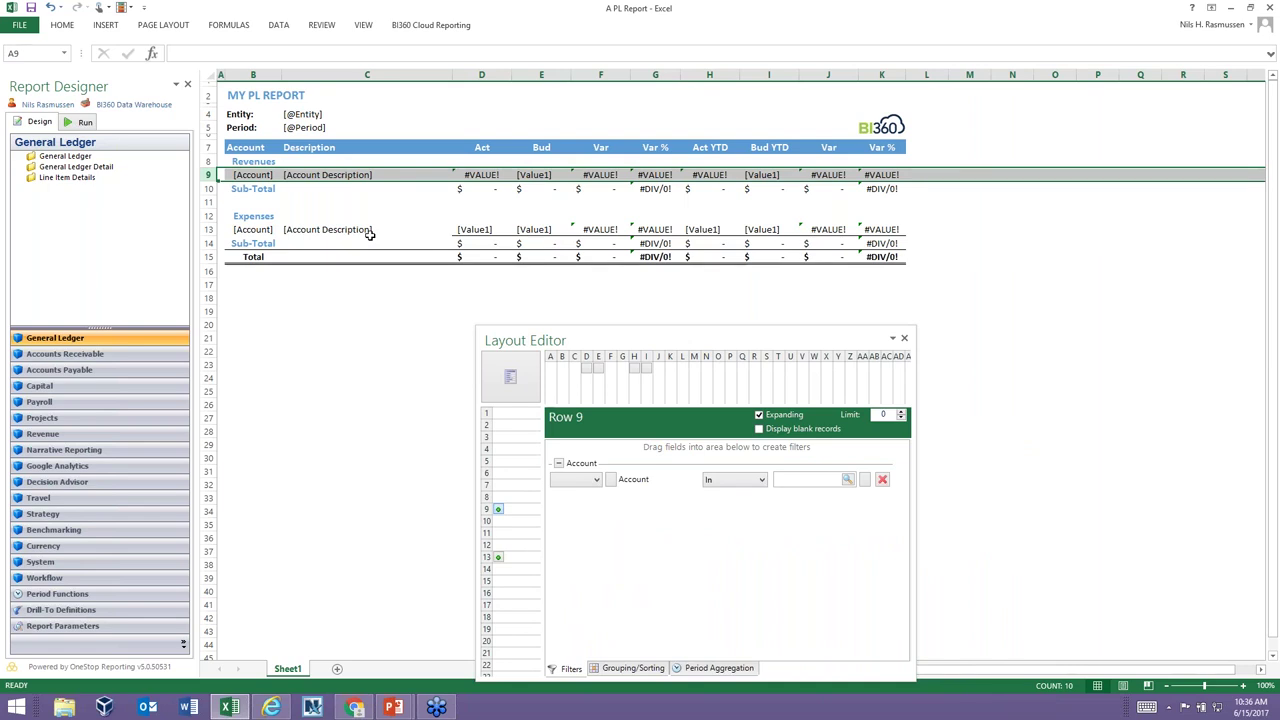
{"action": "left_click_drag", "start_coordinate": [611, 343], "coordinate": [557, 206]}
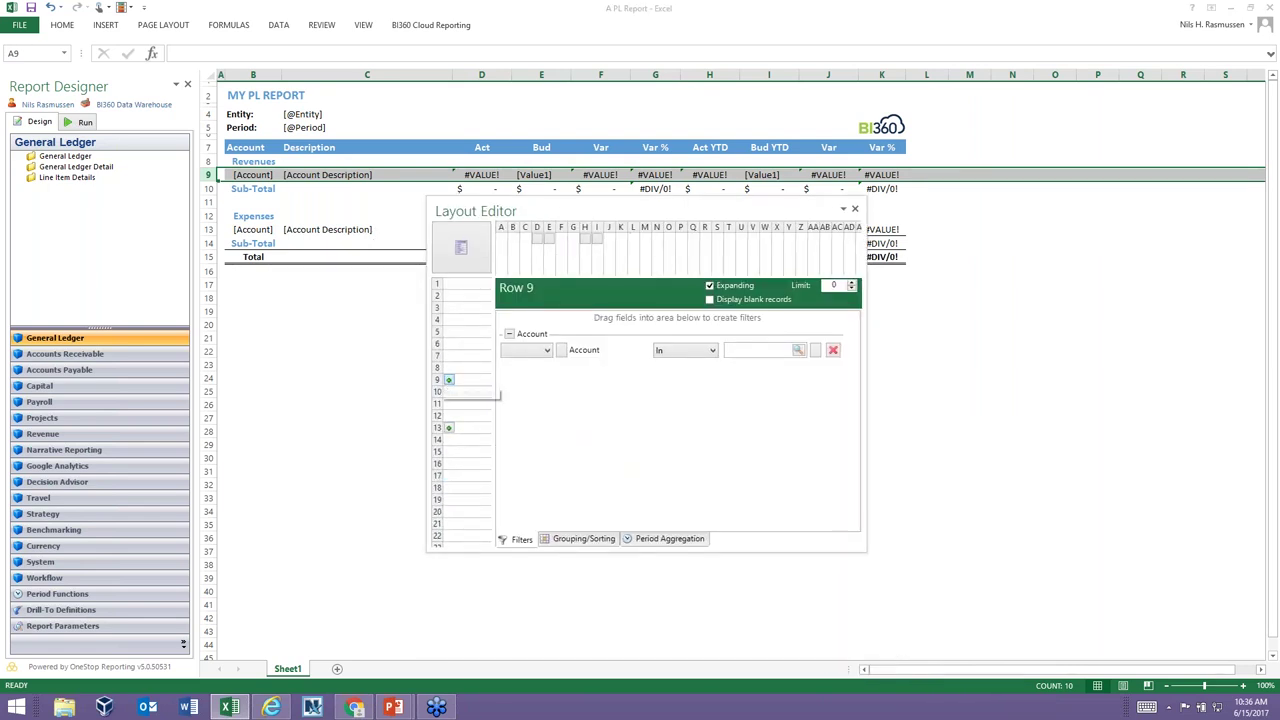
{"action": "left_click", "coordinate": [798, 351]}
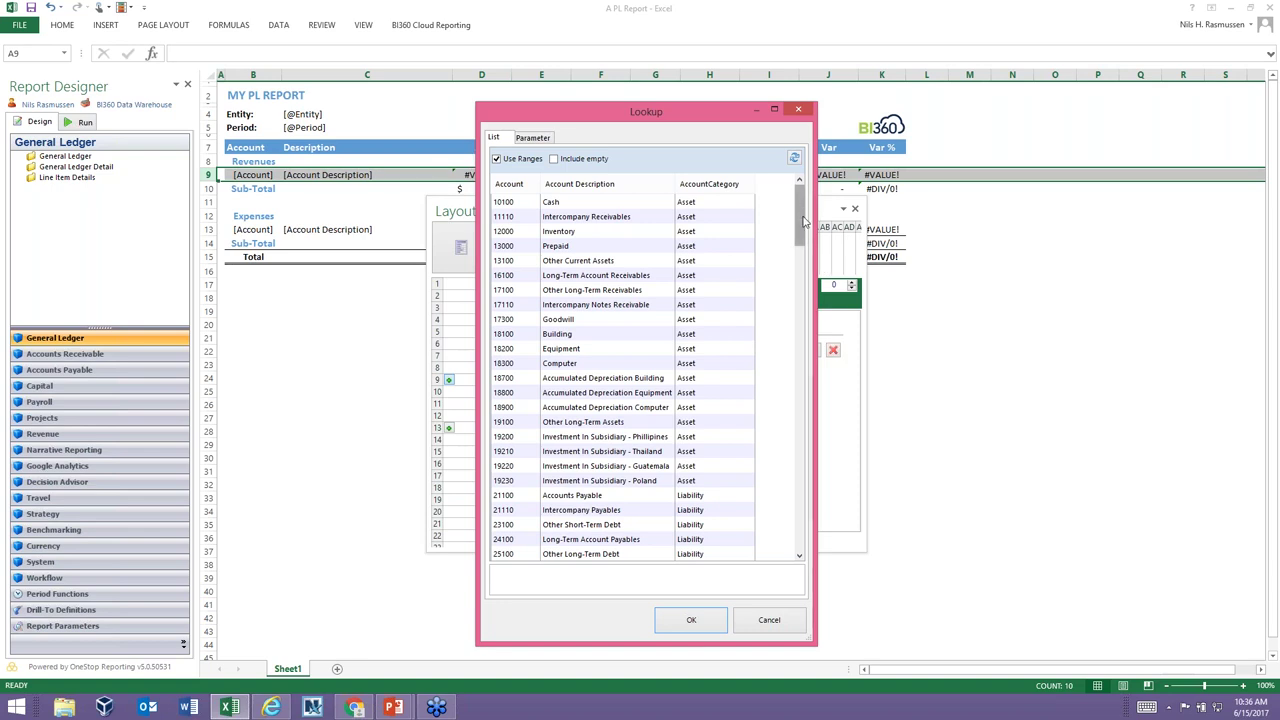
{"action": "left_click_drag", "start_coordinate": [803, 221], "coordinate": [812, 280]}
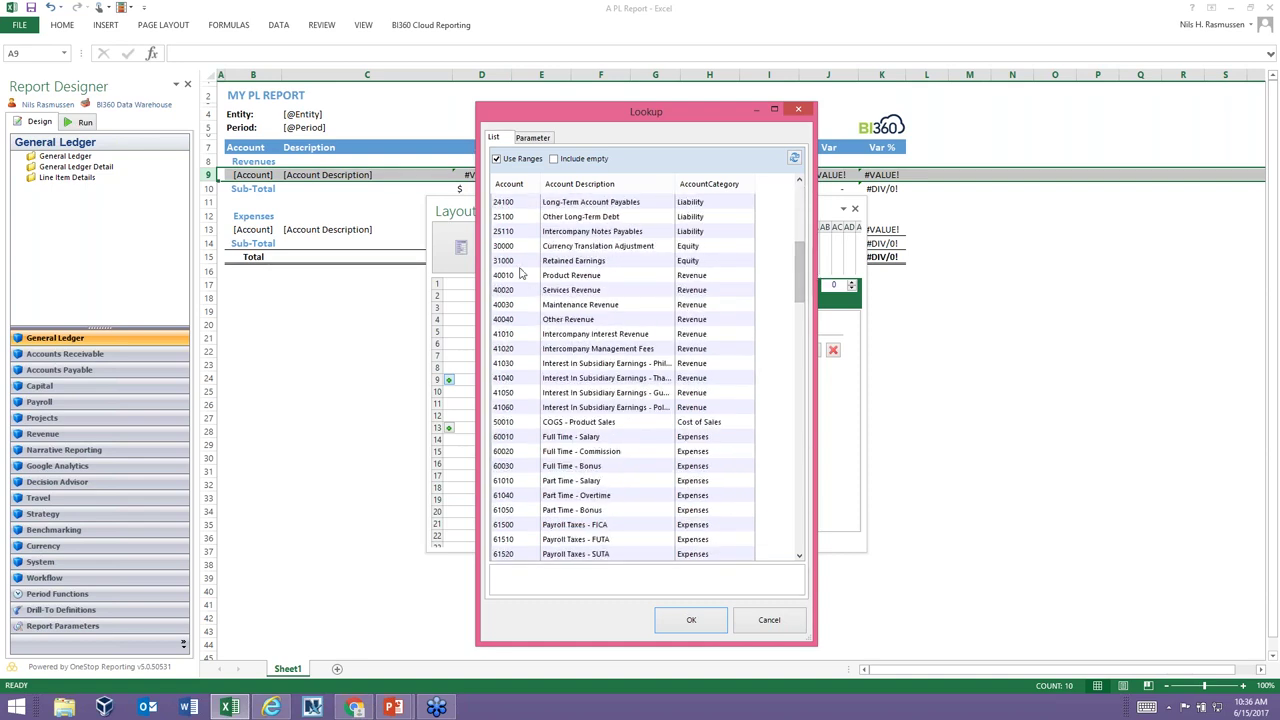
{"action": "left_click_drag", "start_coordinate": [524, 275], "coordinate": [519, 410]}
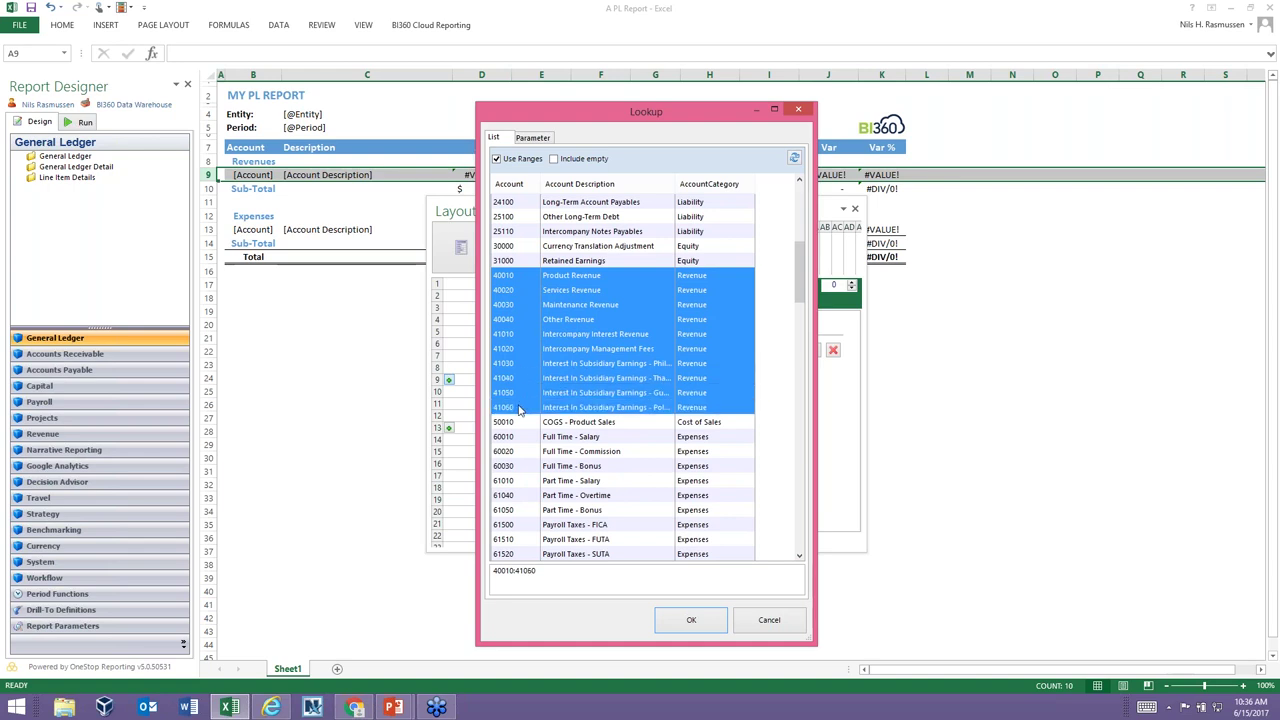
{"action": "left_click", "coordinate": [691, 620]}
{"action": "left_click", "coordinate": [449, 428]}
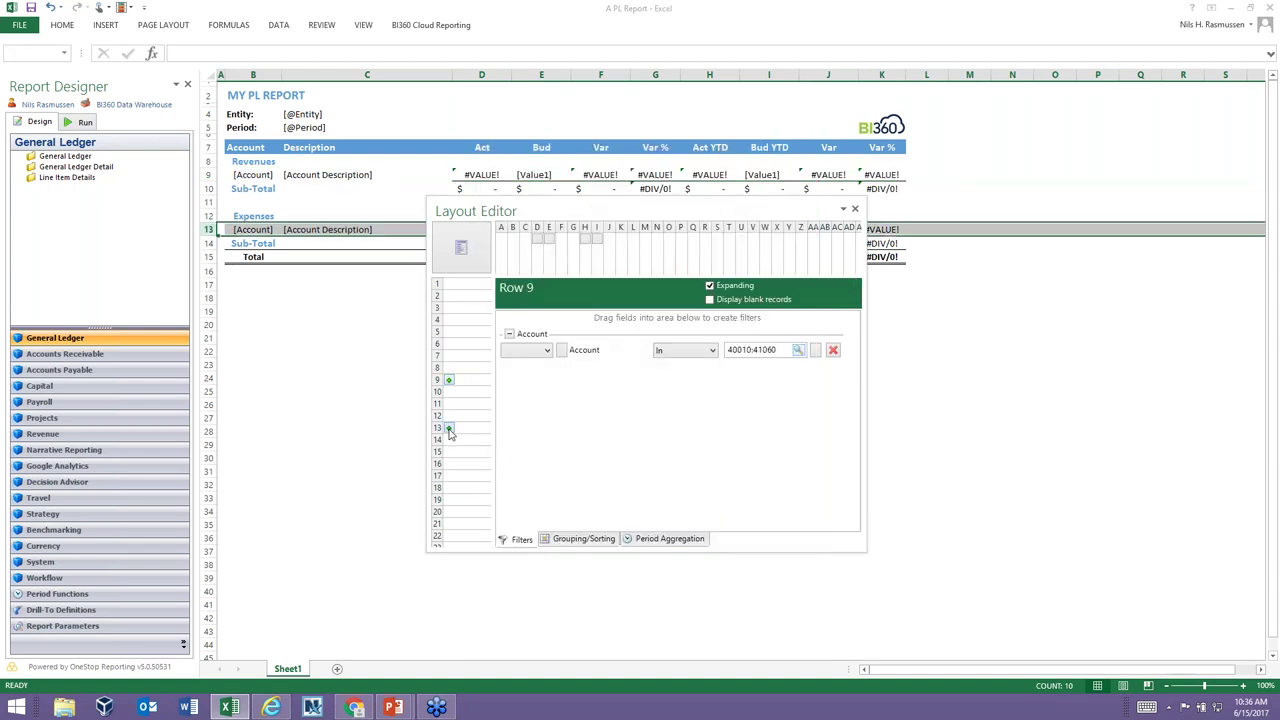
- Set the Expenses row 13 Account filter to 50010:77040, then show the Run settings
{"action": "left_click", "coordinate": [798, 349]}
{"action": "left_click_drag", "start_coordinate": [800, 228], "coordinate": [803, 302]}
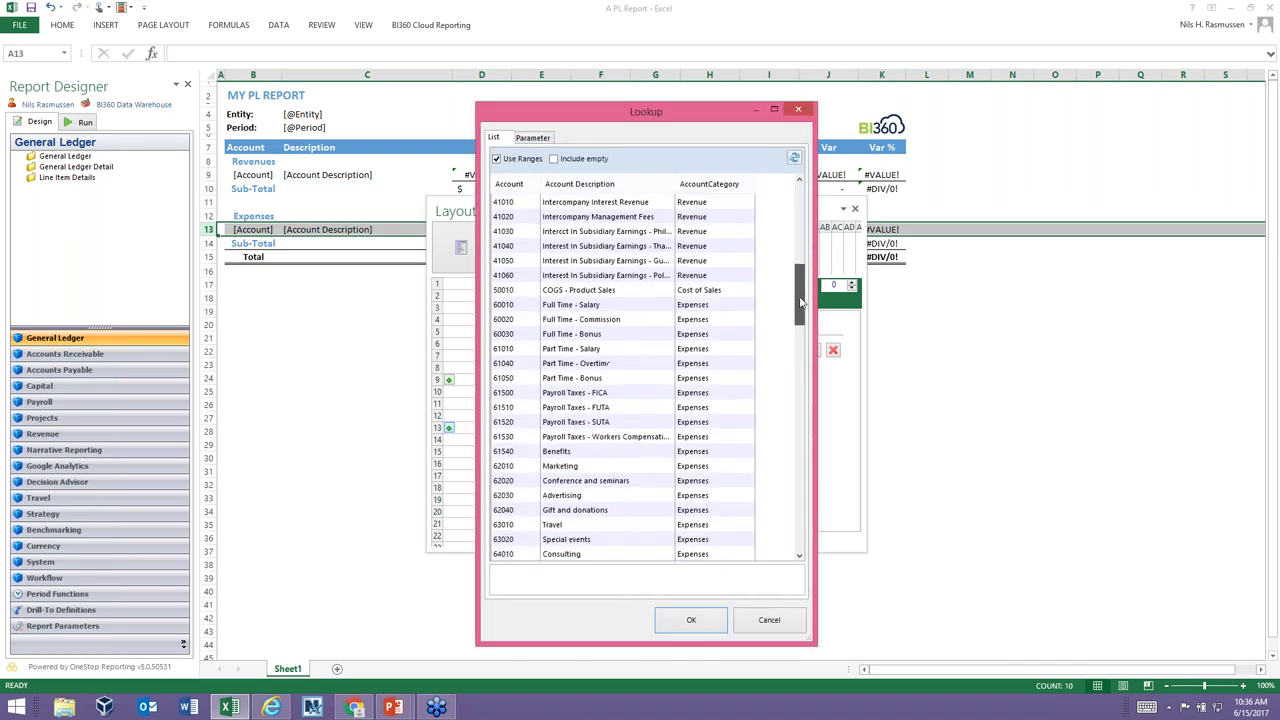
{"action": "left_click", "coordinate": [506, 291]}
{"action": "left_click_drag", "start_coordinate": [508, 297], "coordinate": [563, 509]}
{"action": "left_click", "coordinate": [690, 620]}
{"action": "left_click_drag", "start_coordinate": [683, 210], "coordinate": [674, 343]}
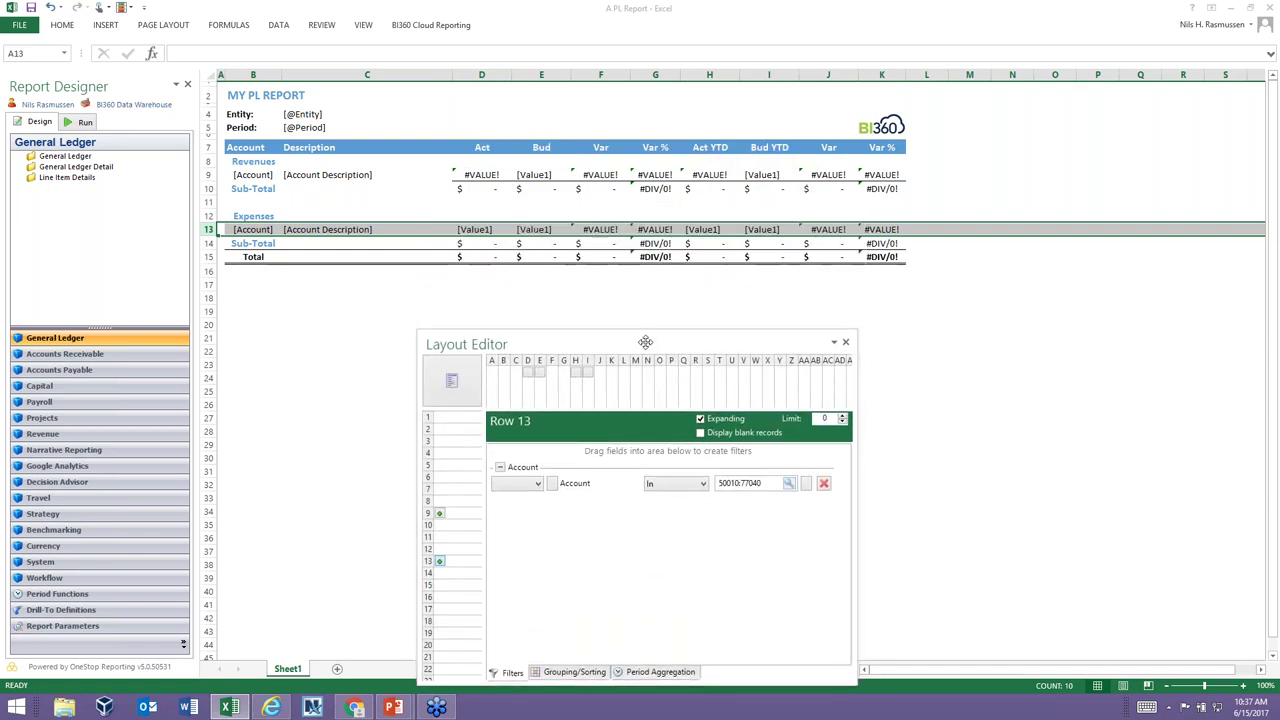
{"action": "left_click", "coordinate": [39, 121]}
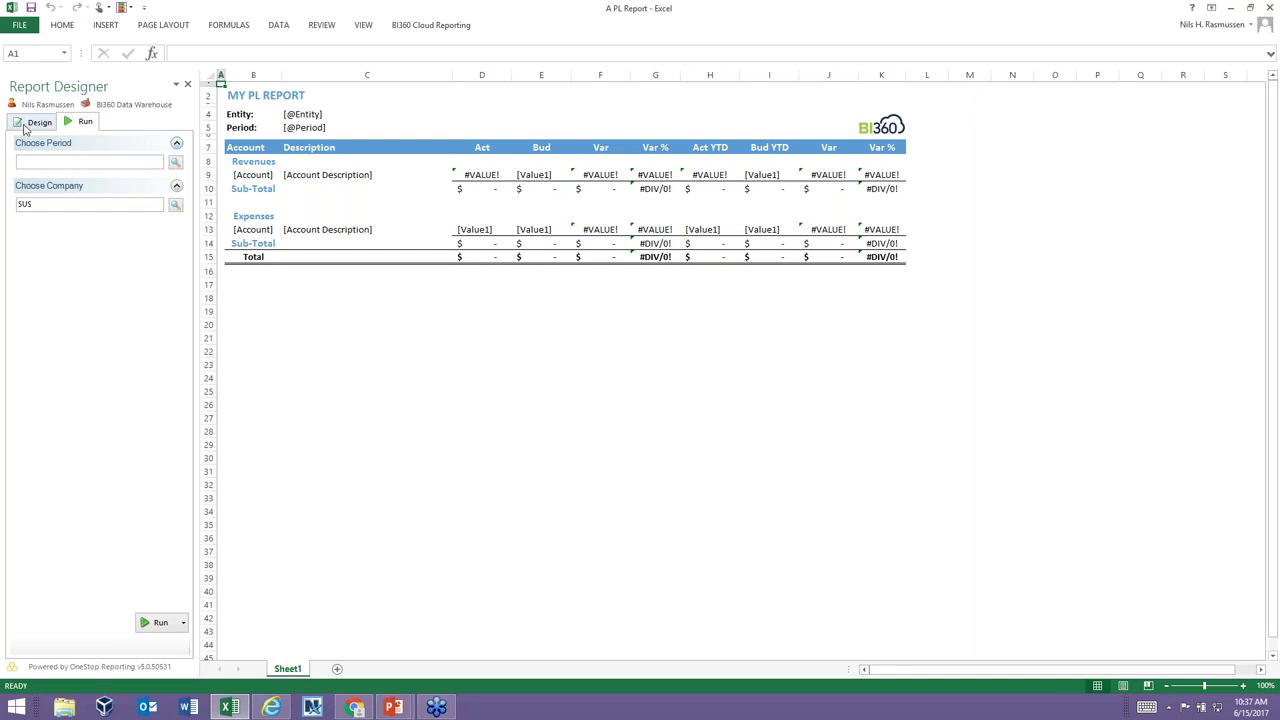
- Run the P&L report for period 201503 and company SUS
{"action": "left_click", "coordinate": [175, 162]}
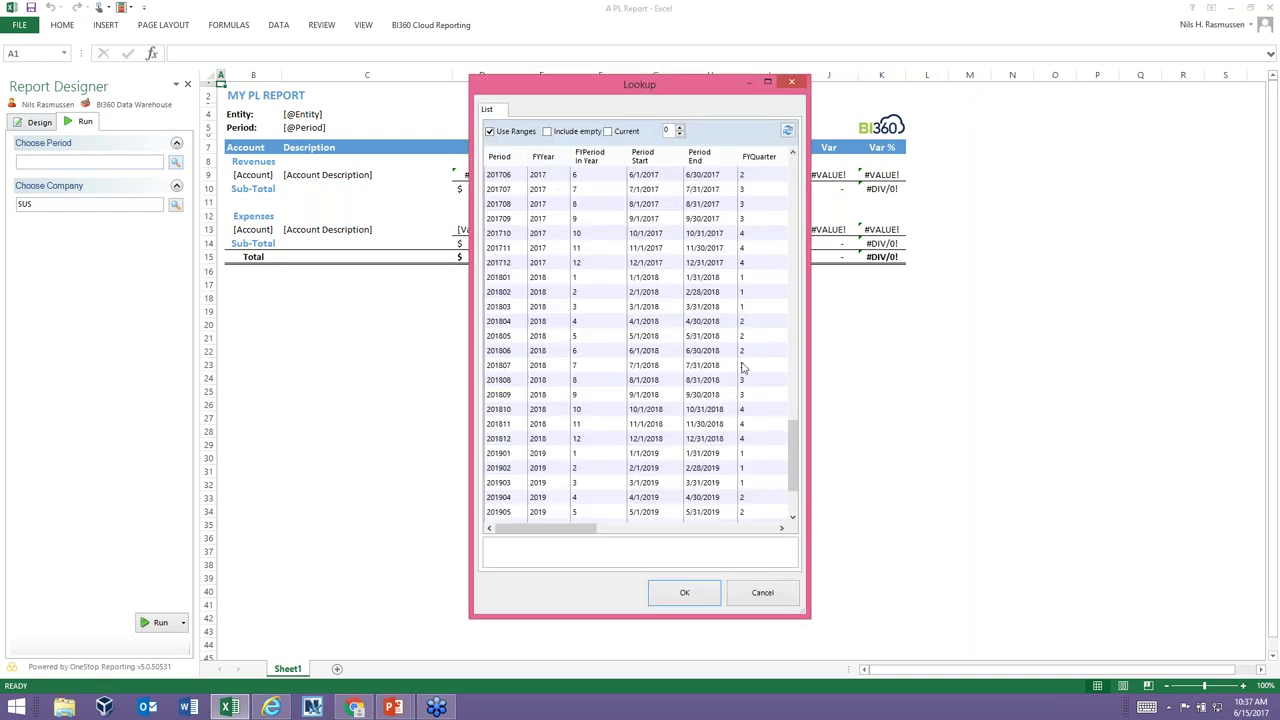
{"action": "left_click_drag", "start_coordinate": [797, 467], "coordinate": [797, 368]}
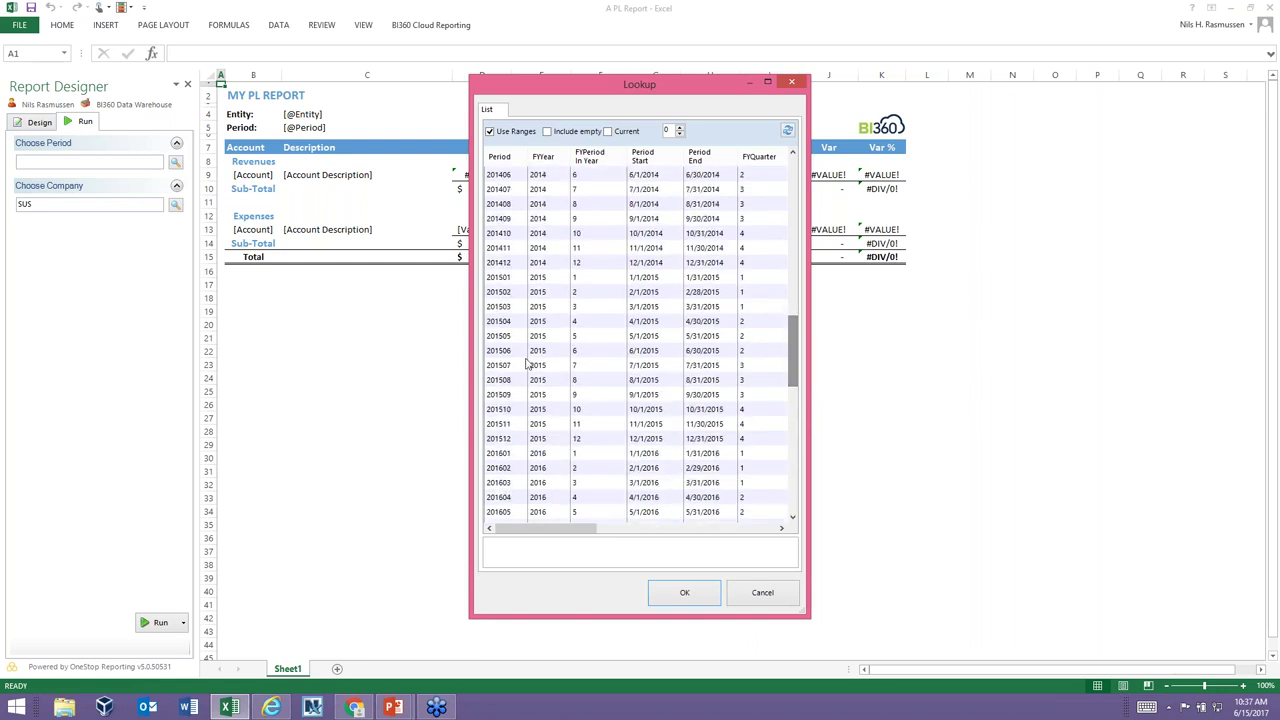
{"action": "left_click", "coordinate": [515, 306]}
{"action": "left_click", "coordinate": [684, 592]}
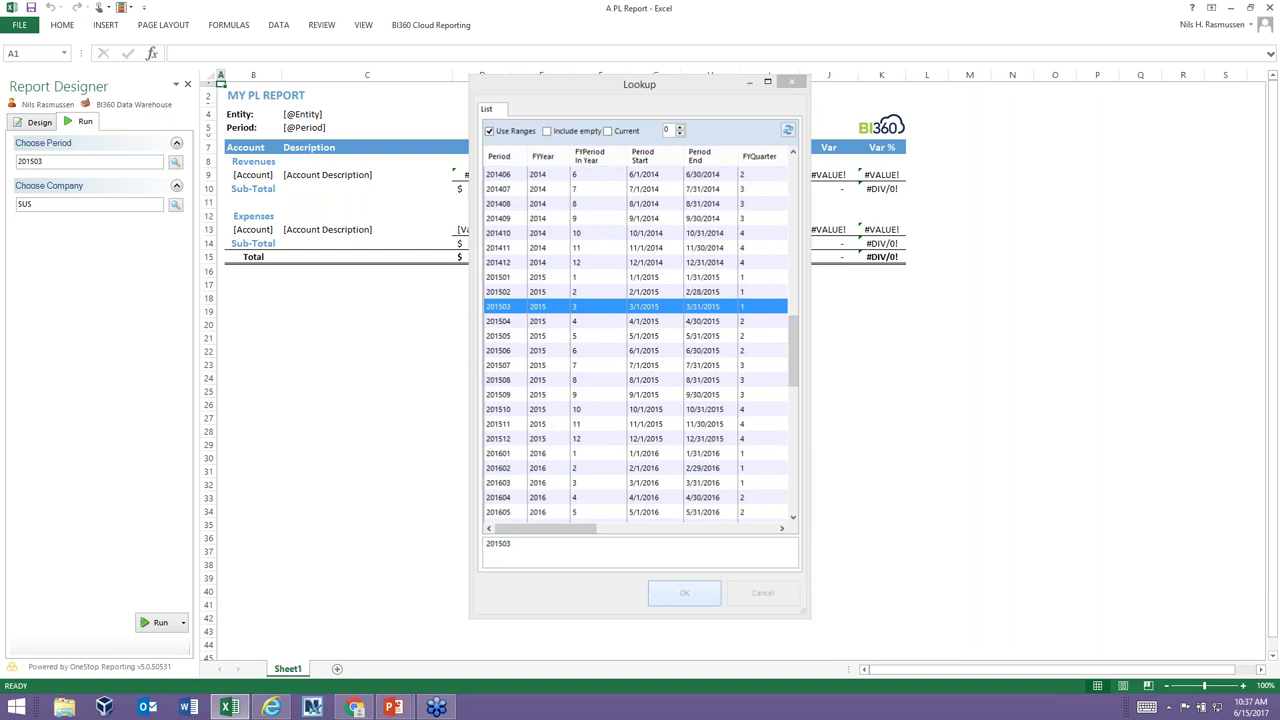
{"action": "left_click", "coordinate": [155, 622]}
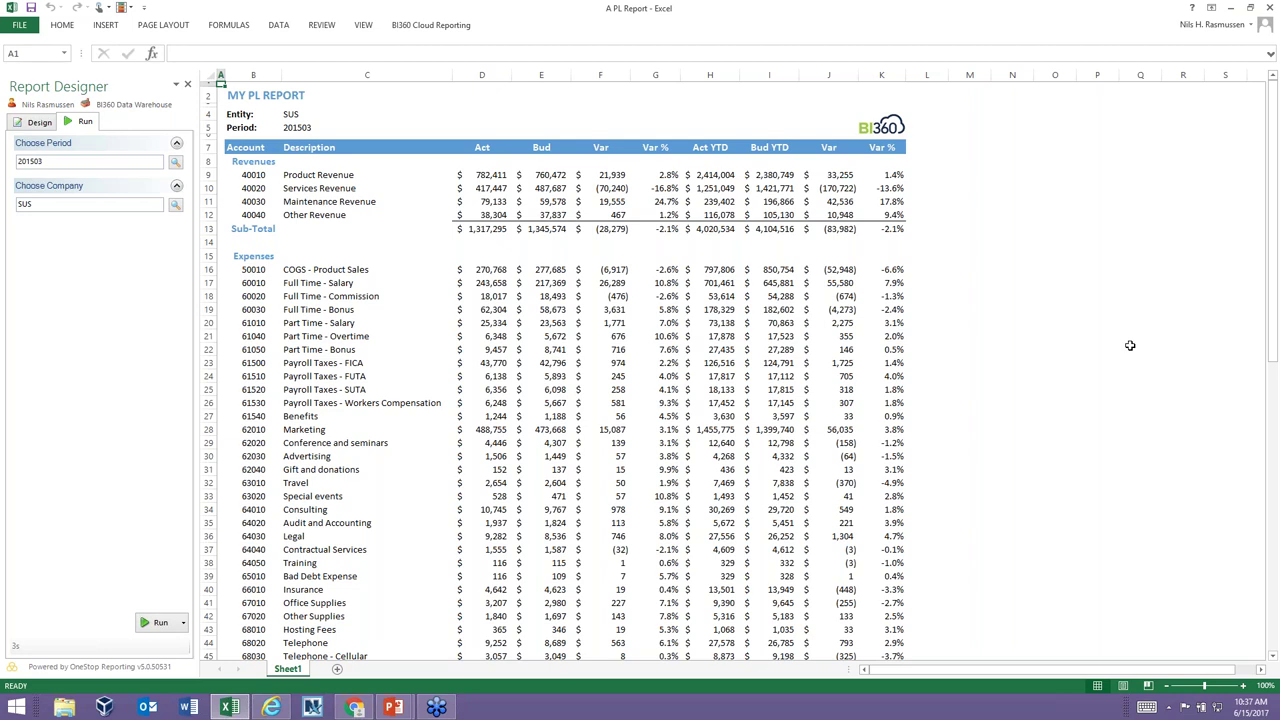
{"action": "scroll", "coordinate": [1130, 345], "scroll_direction": "down", "scroll_amount": 2}
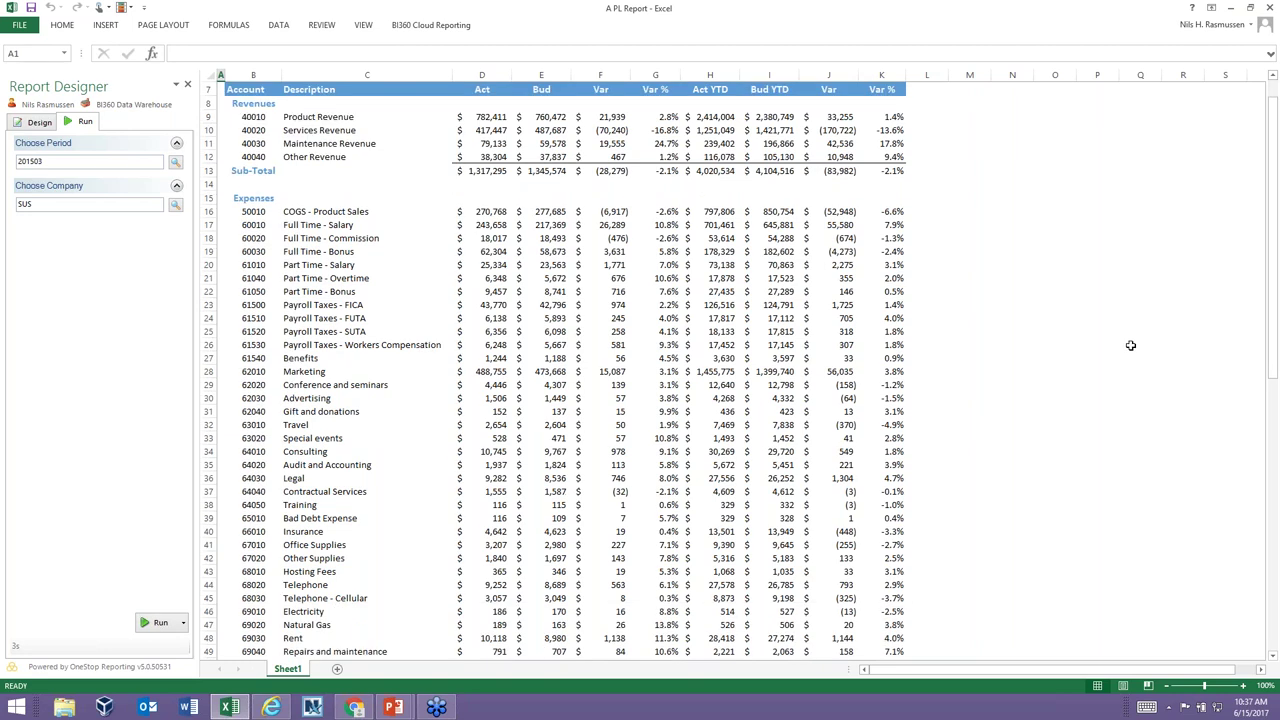
{"action": "scroll", "coordinate": [1130, 345], "scroll_direction": "down", "scroll_amount": 9}
{"action": "scroll", "coordinate": [1122, 350], "scroll_direction": "up", "scroll_amount": 10}
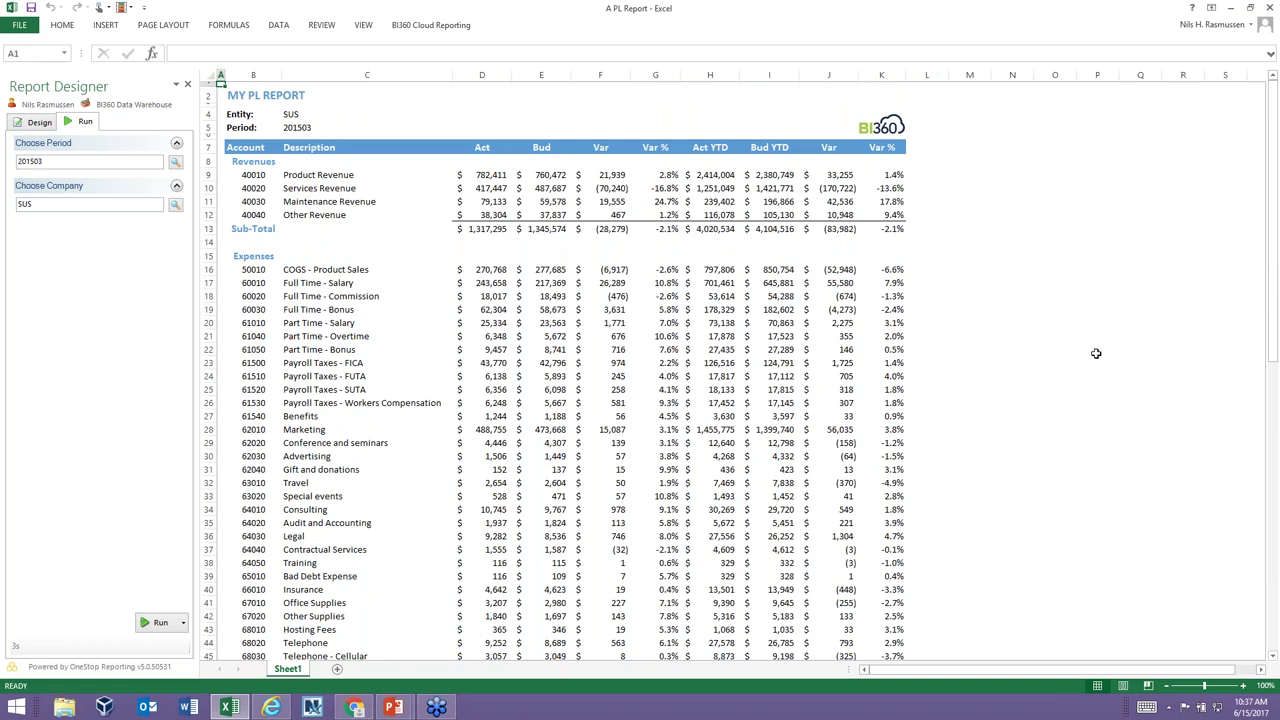
{"action": "left_click", "coordinate": [711, 175]}
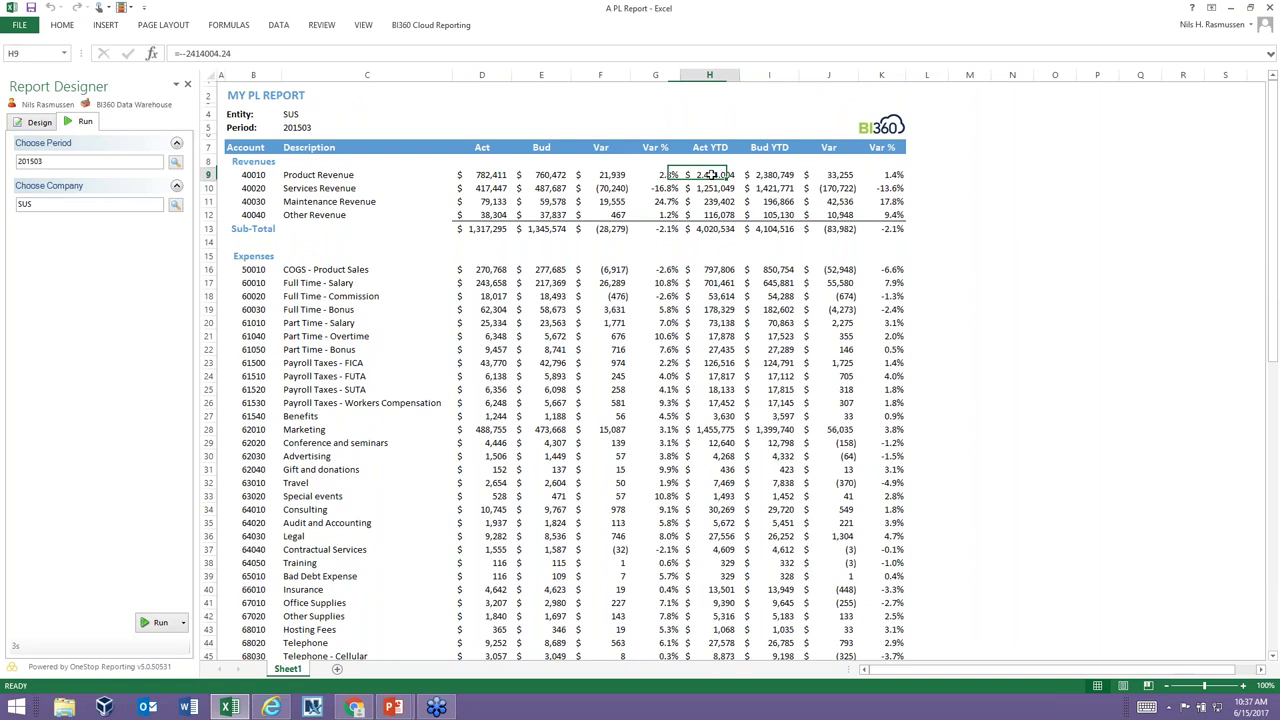
{"action": "right_click", "coordinate": [711, 175]}
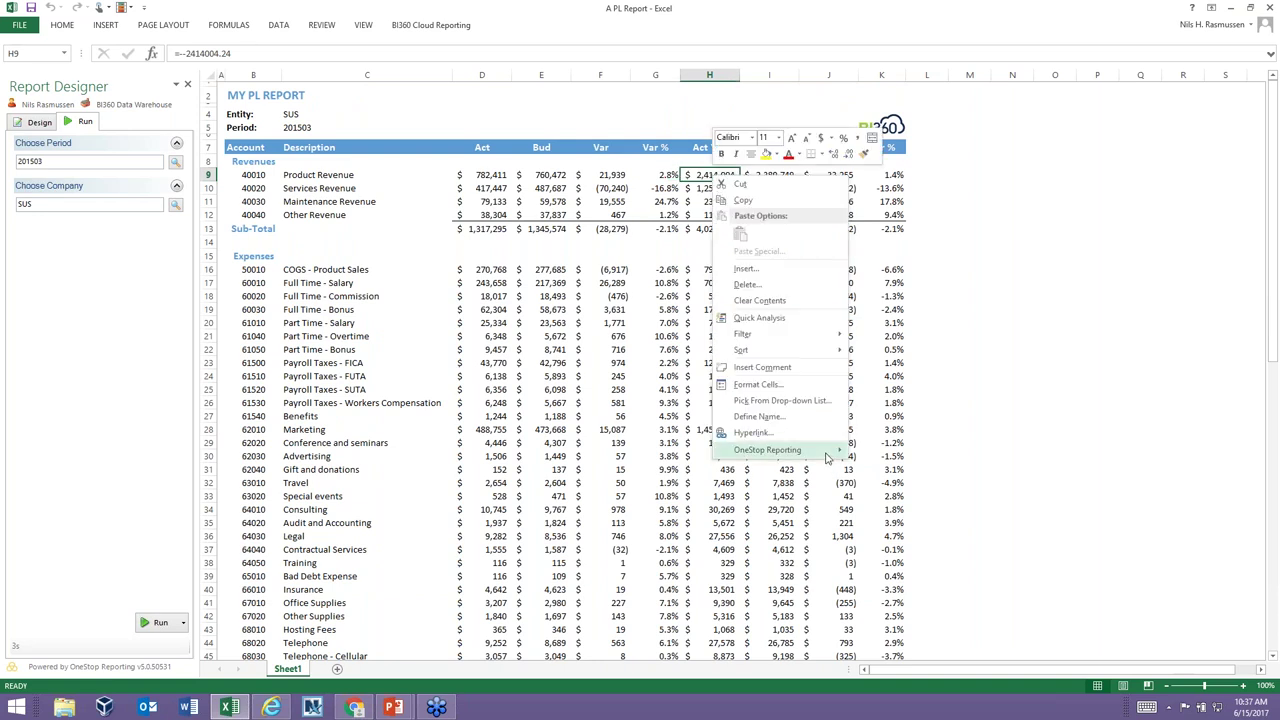
{"action": "mouse_move", "coordinate": [827, 457]}
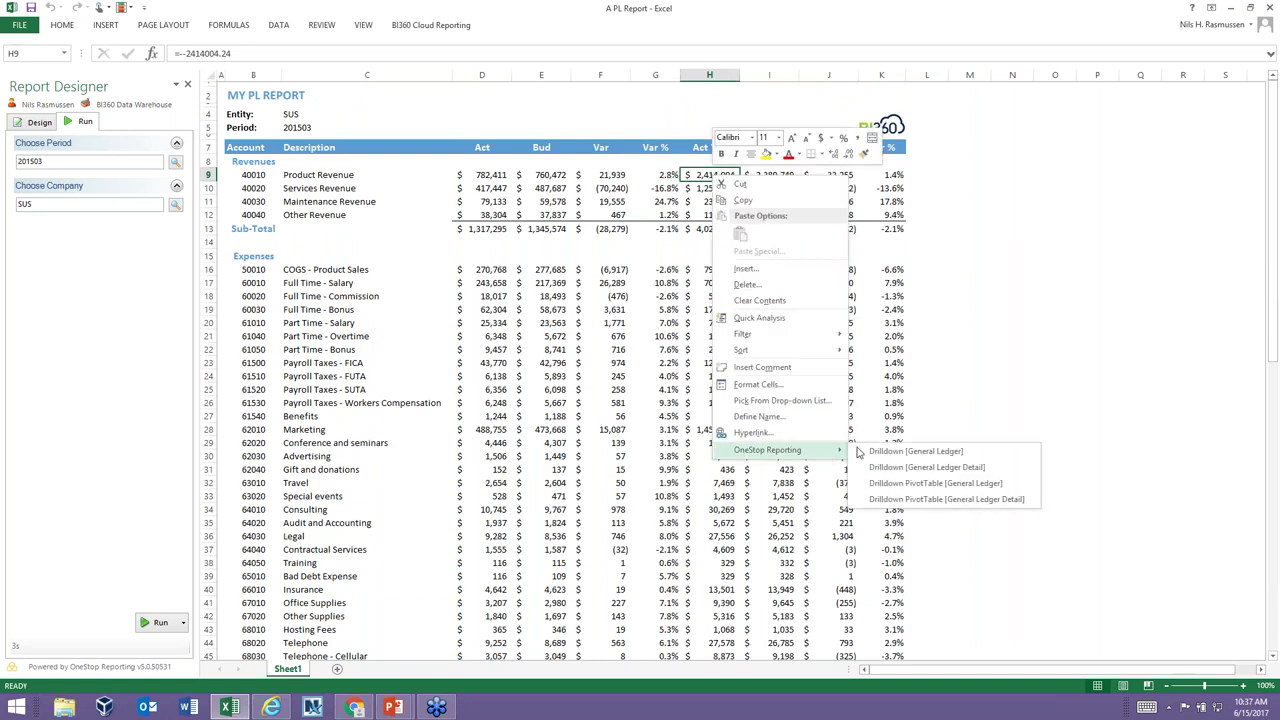
{"action": "left_click", "coordinate": [1166, 430]}
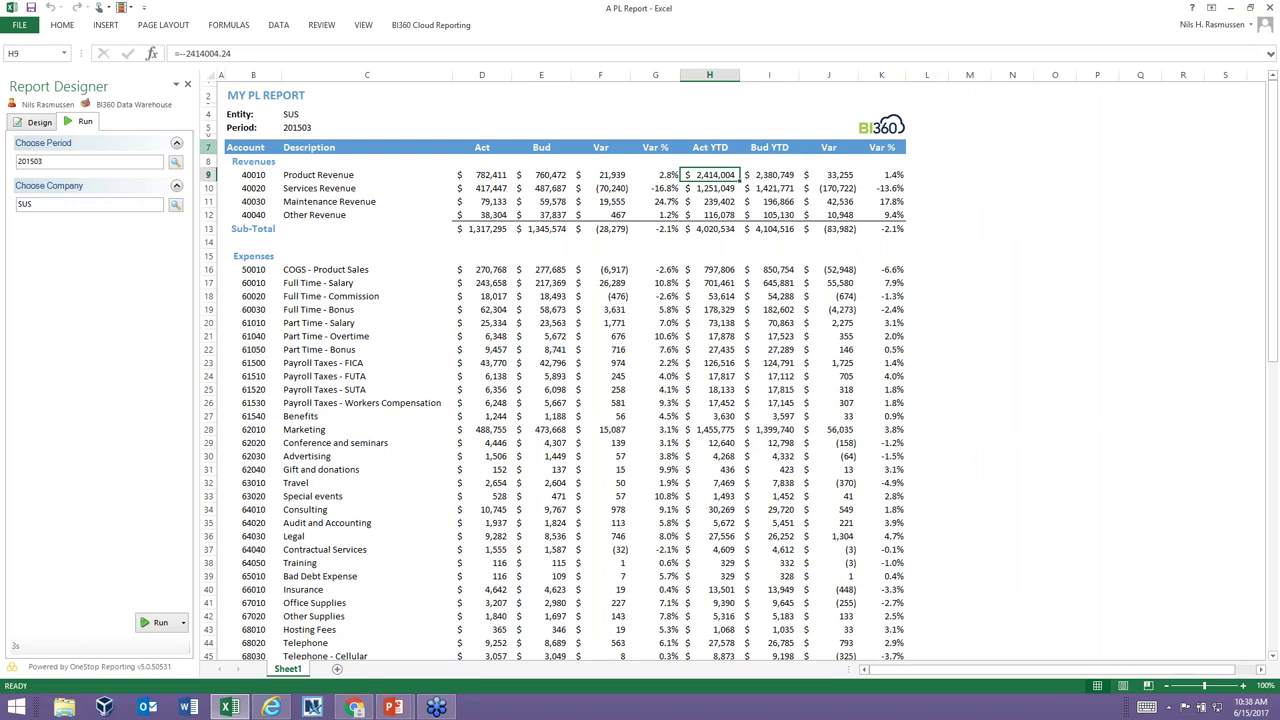
- Upload the report draft to BI360 Cloud Reporting and close Excel
{"action": "left_click", "coordinate": [36, 121]}
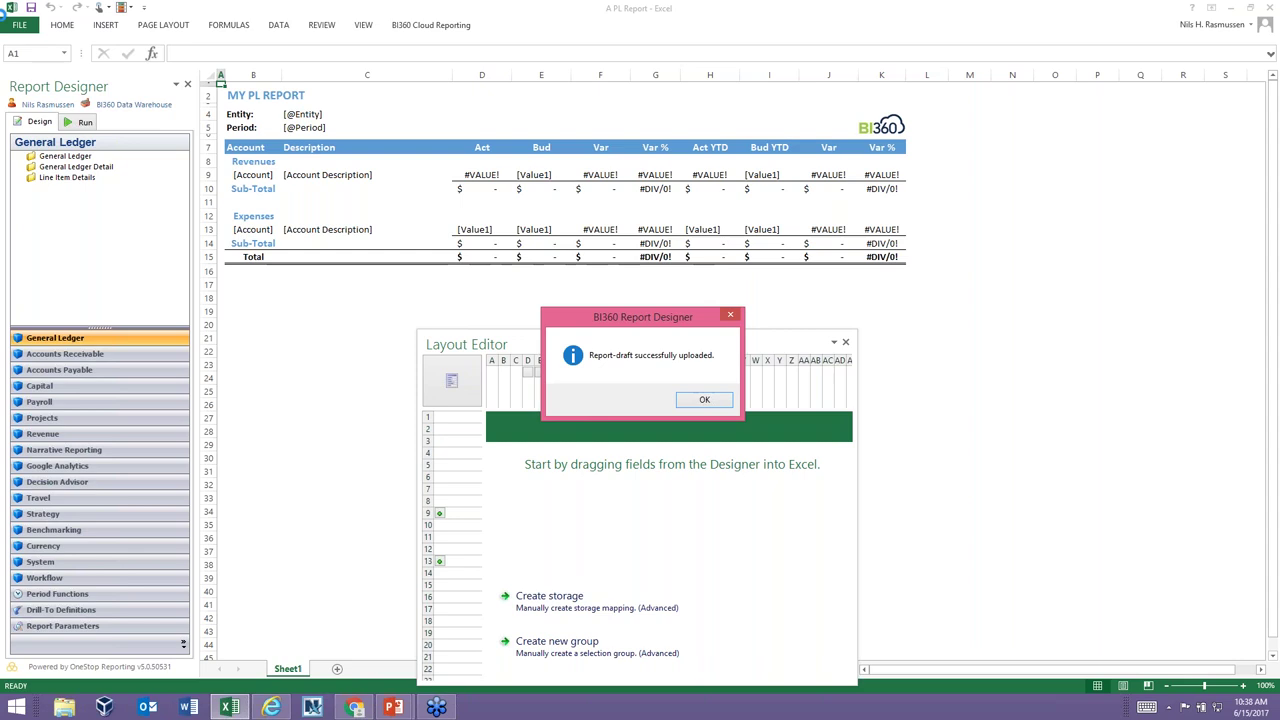
{"action": "left_click", "coordinate": [700, 401]}
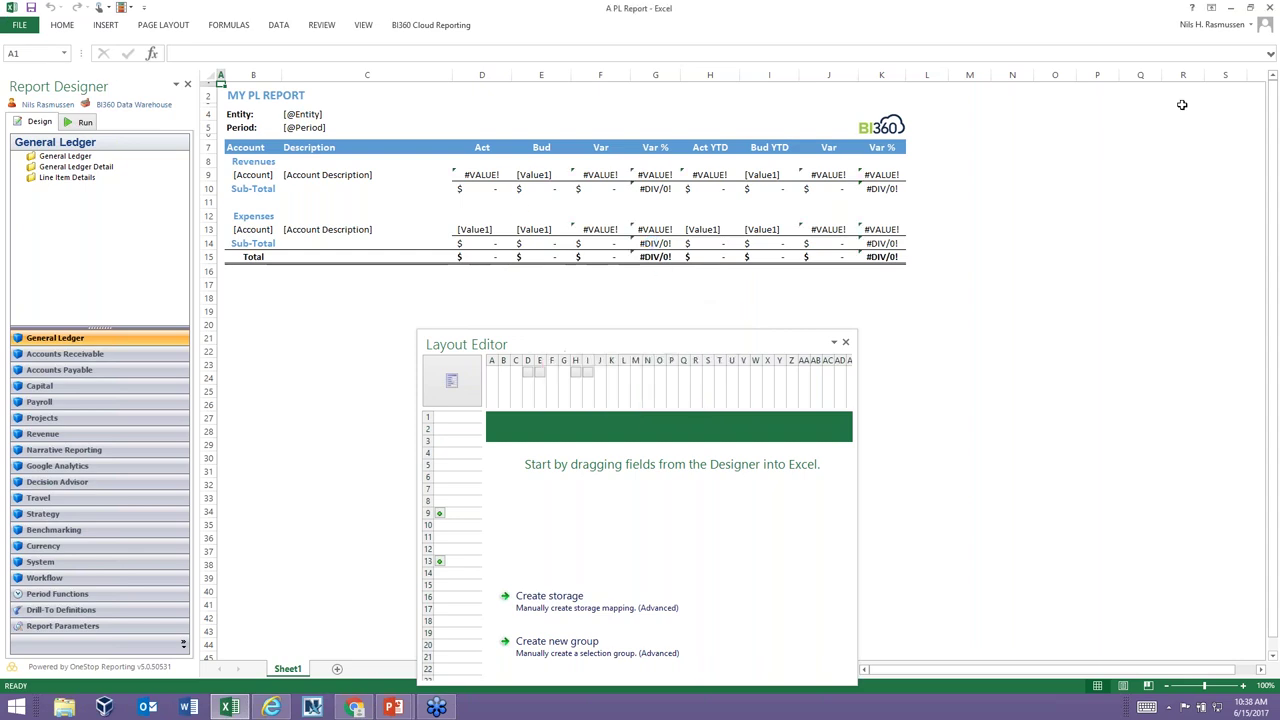
{"action": "left_click", "coordinate": [1272, 7]}
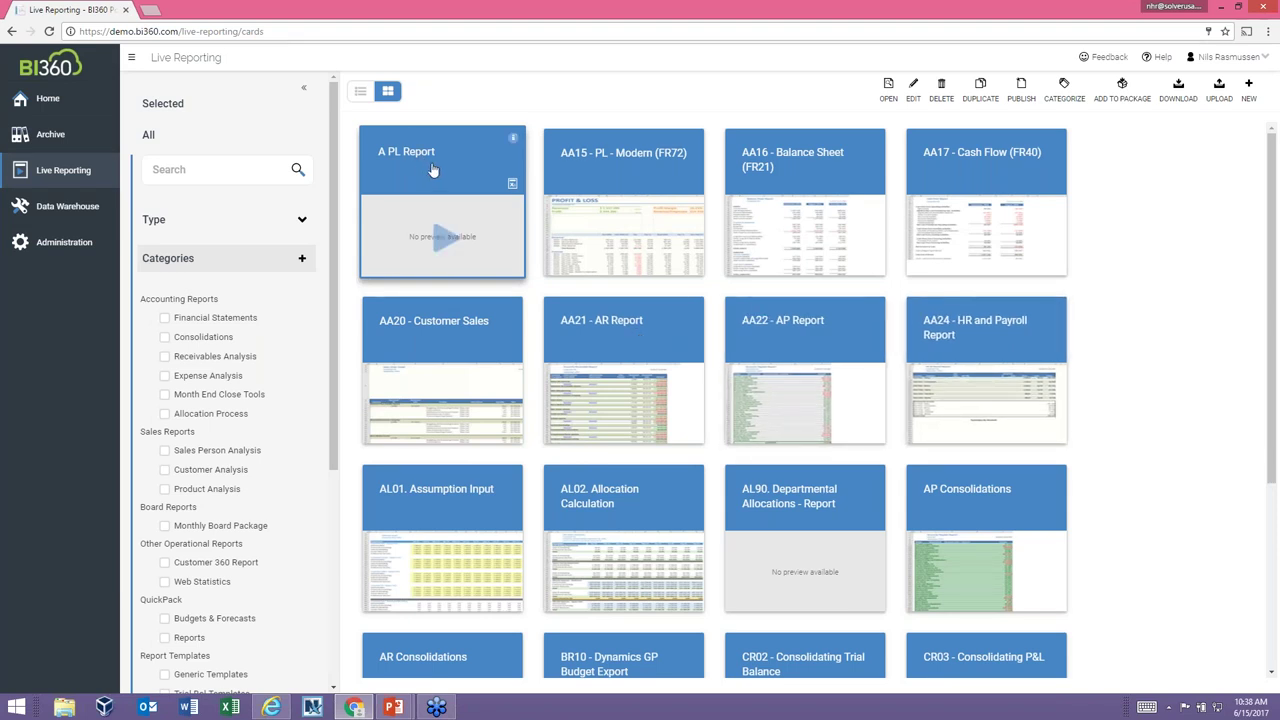
{"action": "left_click", "coordinate": [512, 137]}
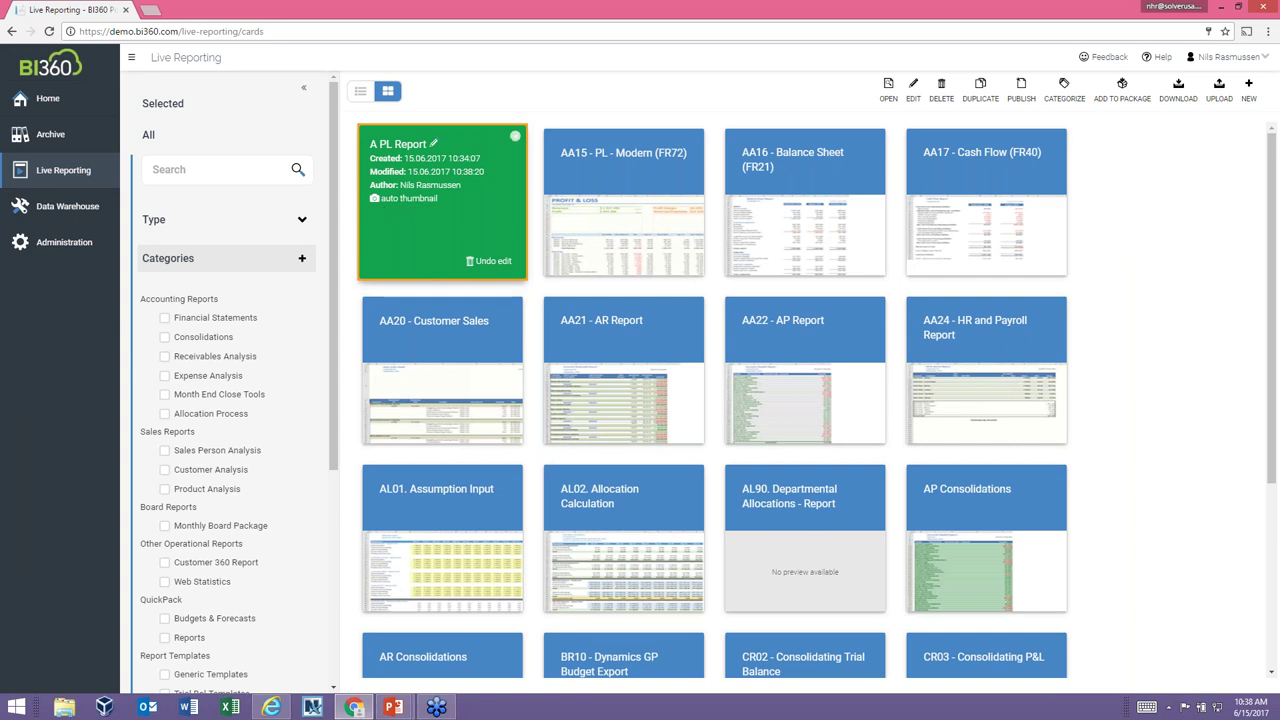
{"action": "left_click", "coordinate": [515, 135]}
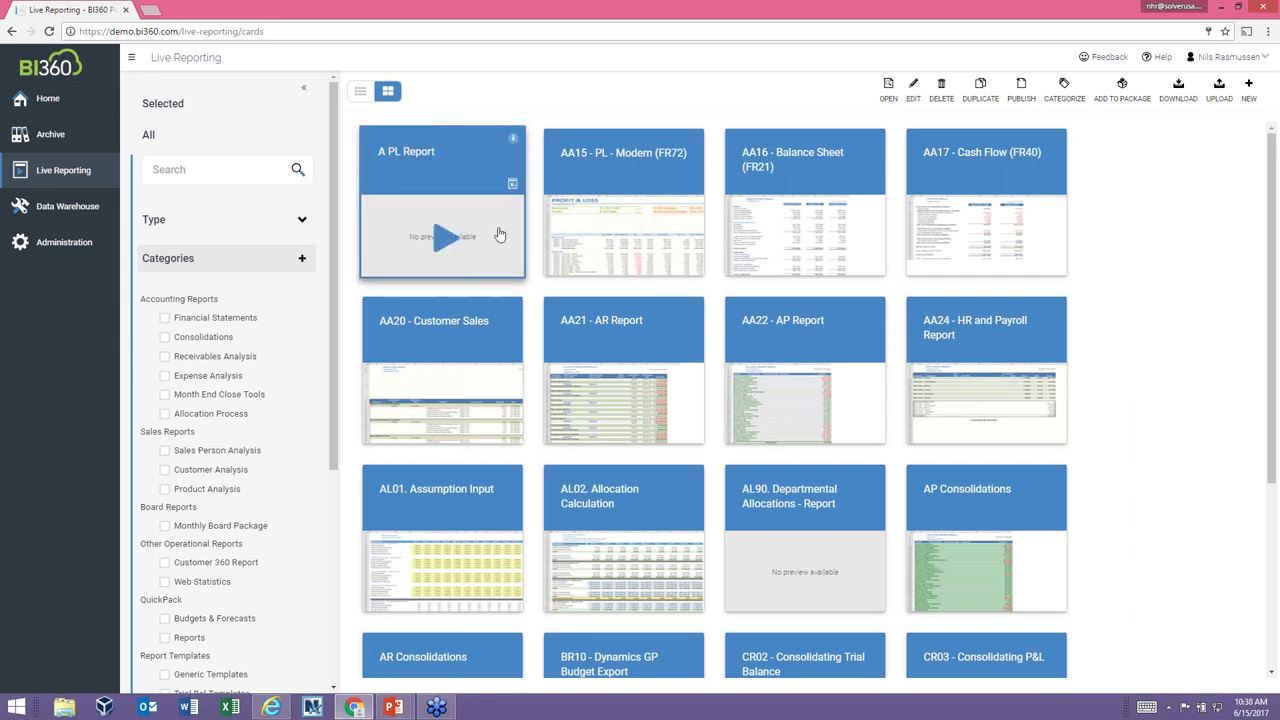
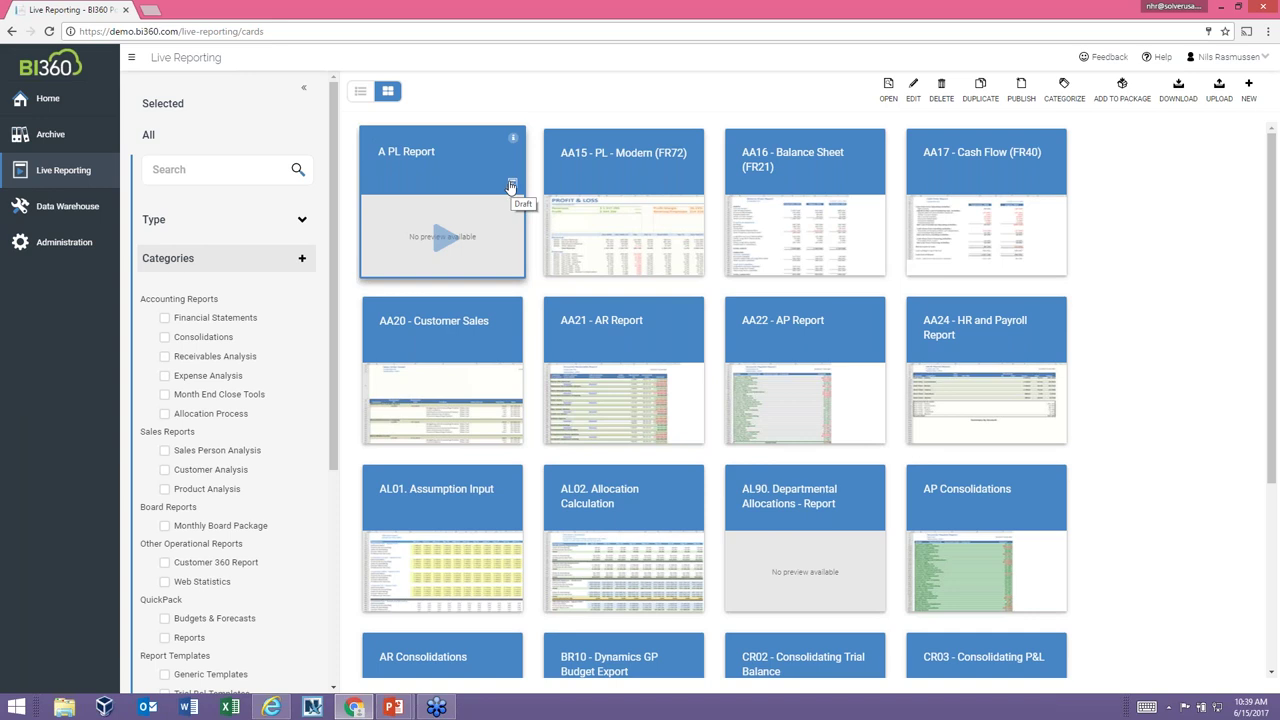
- Run the A PL Report for period 201503 and company SUS and review its figures
{"action": "left_click", "coordinate": [445, 238]}
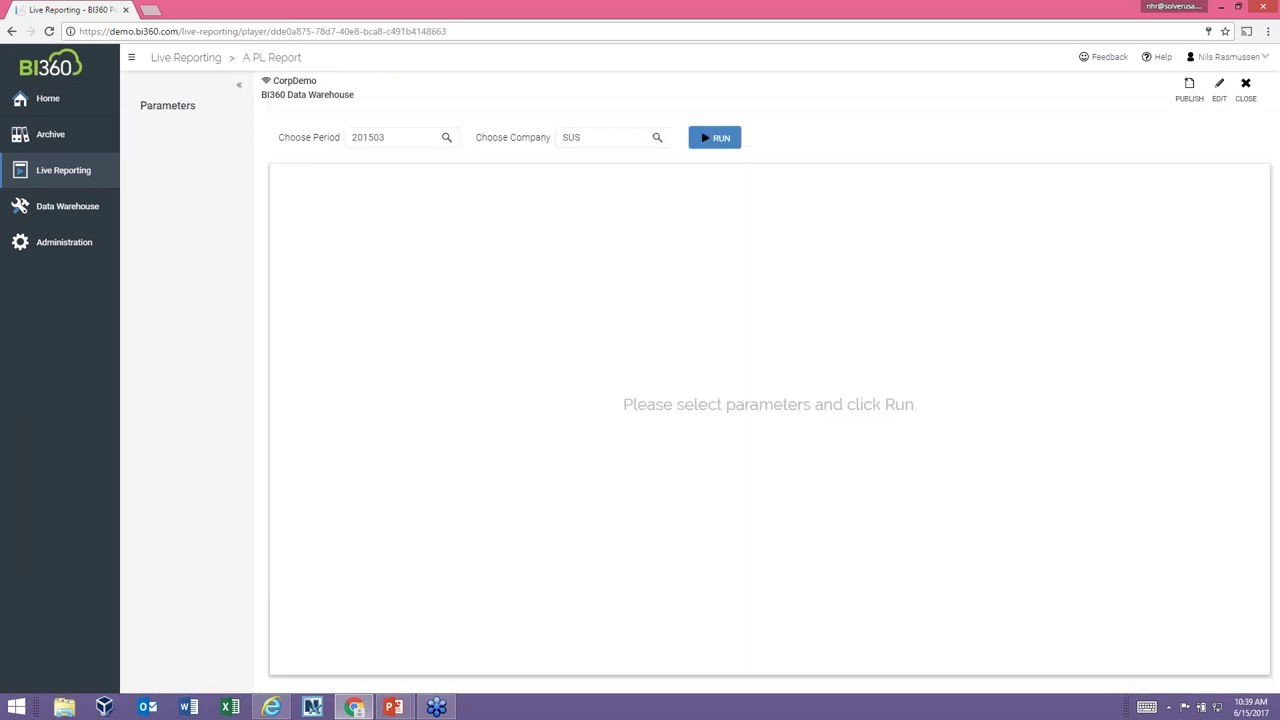
{"action": "left_click", "coordinate": [720, 137]}
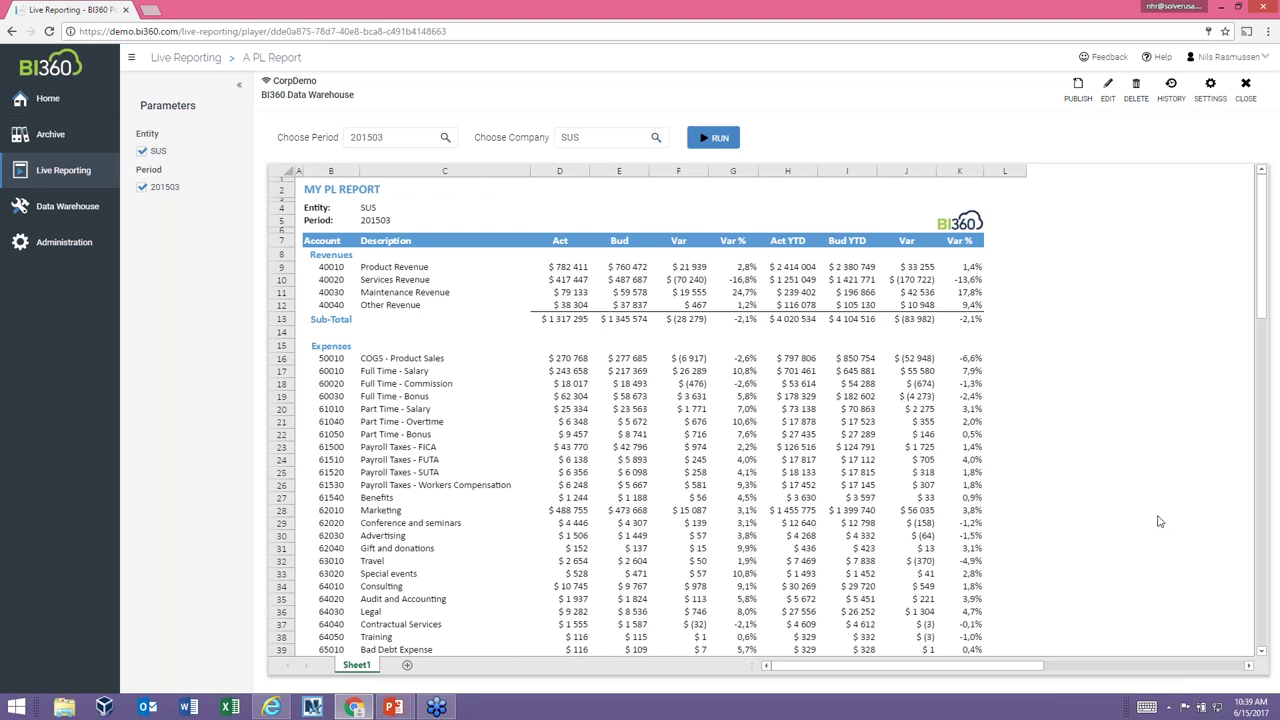
{"action": "scroll", "coordinate": [1145, 532], "scroll_direction": "down", "scroll_amount": 1}
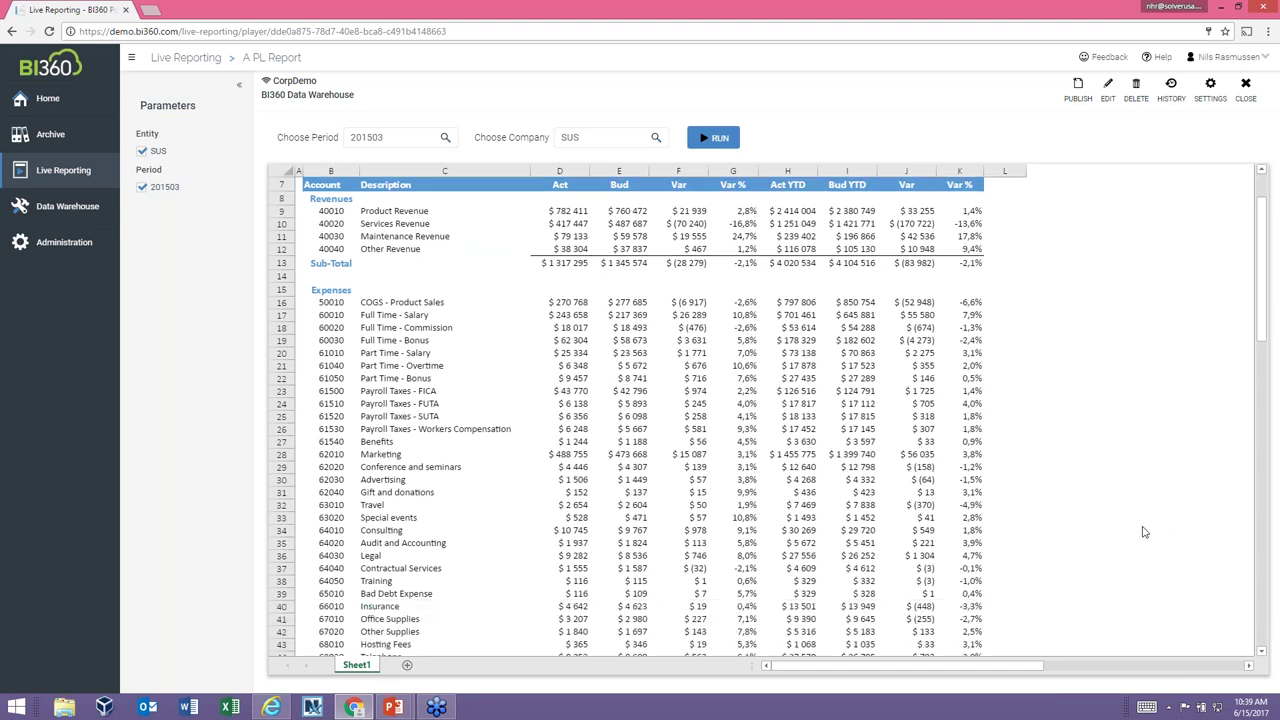
{"action": "scroll", "coordinate": [1130, 540], "scroll_direction": "down", "scroll_amount": 1}
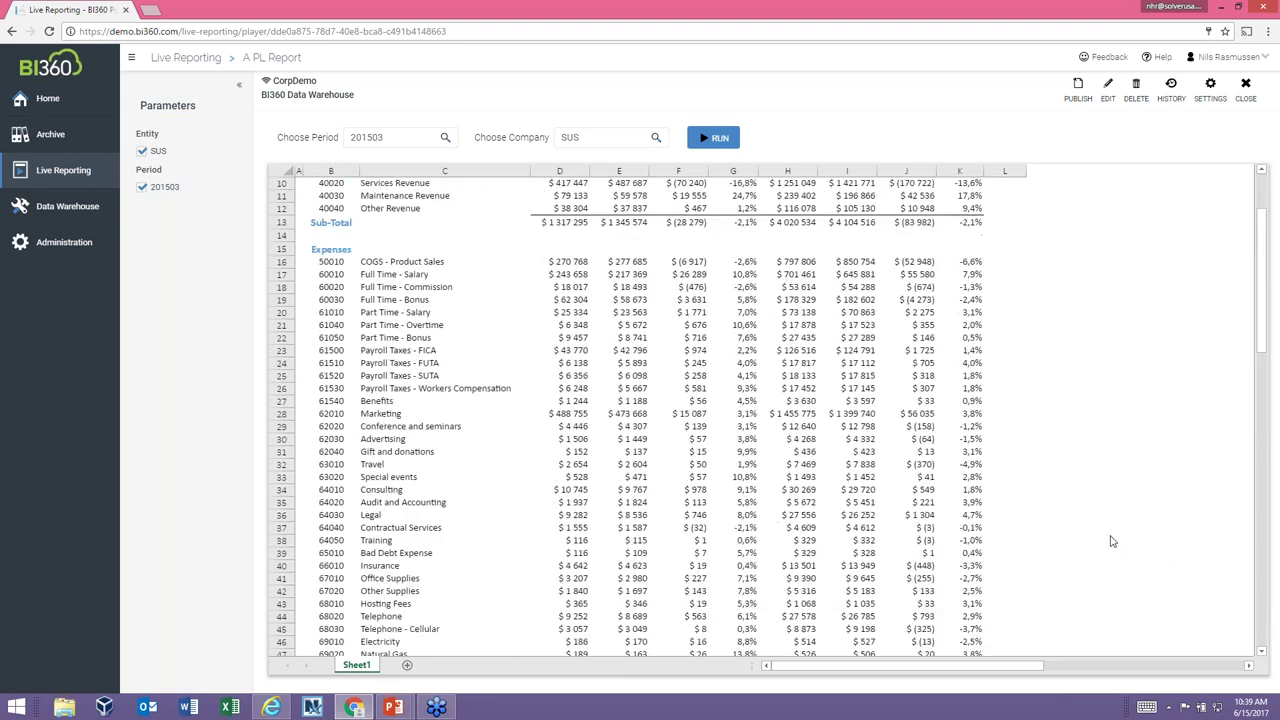
{"action": "scroll", "coordinate": [1110, 530], "scroll_direction": "up", "scroll_amount": 2}
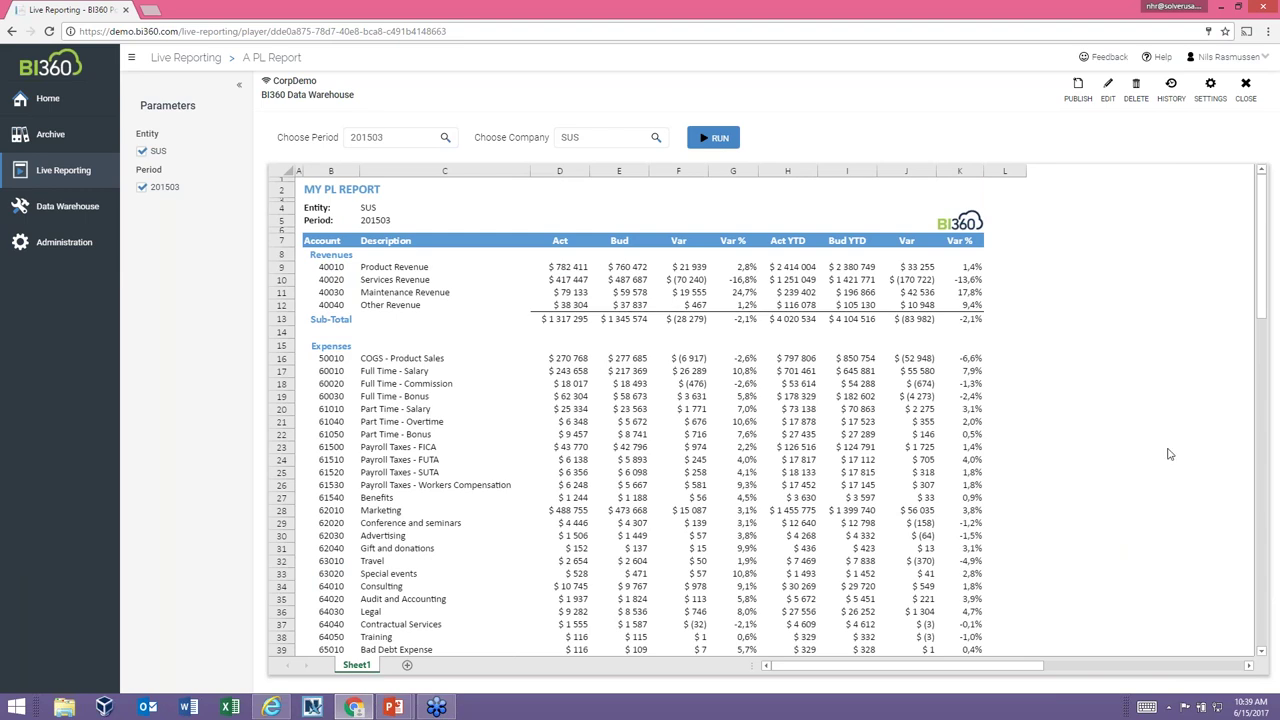
- Publish the A PL Report draft and confirm the report changes
{"action": "left_click", "coordinate": [1078, 91]}
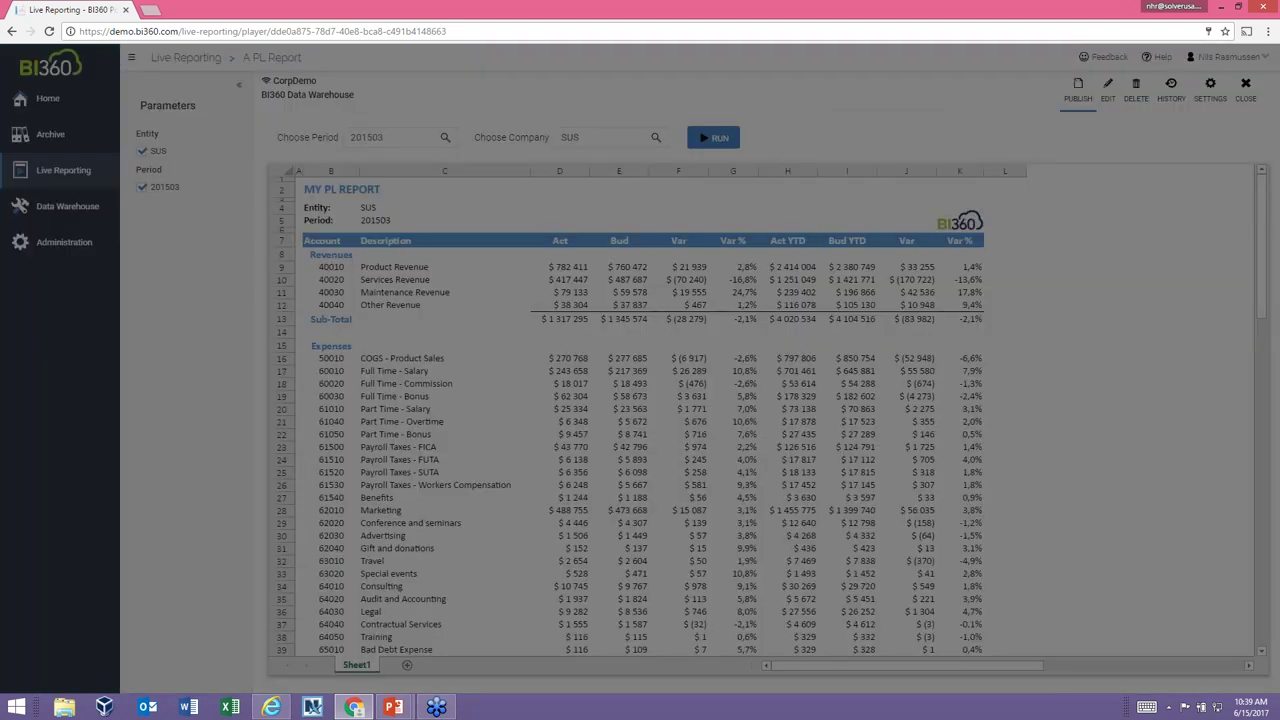
{"action": "left_click", "coordinate": [811, 297]}
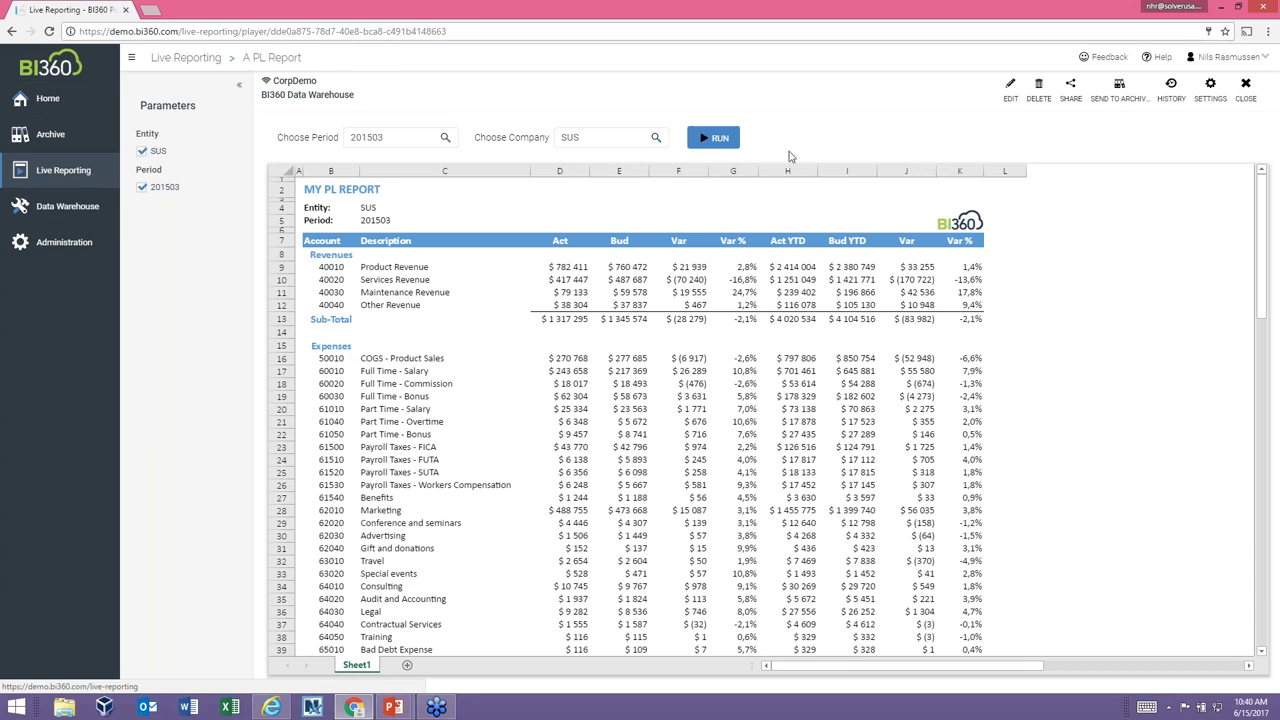
- Share the A PL Report with the end user, then close it back to the report cards
{"action": "left_click", "coordinate": [1071, 92]}
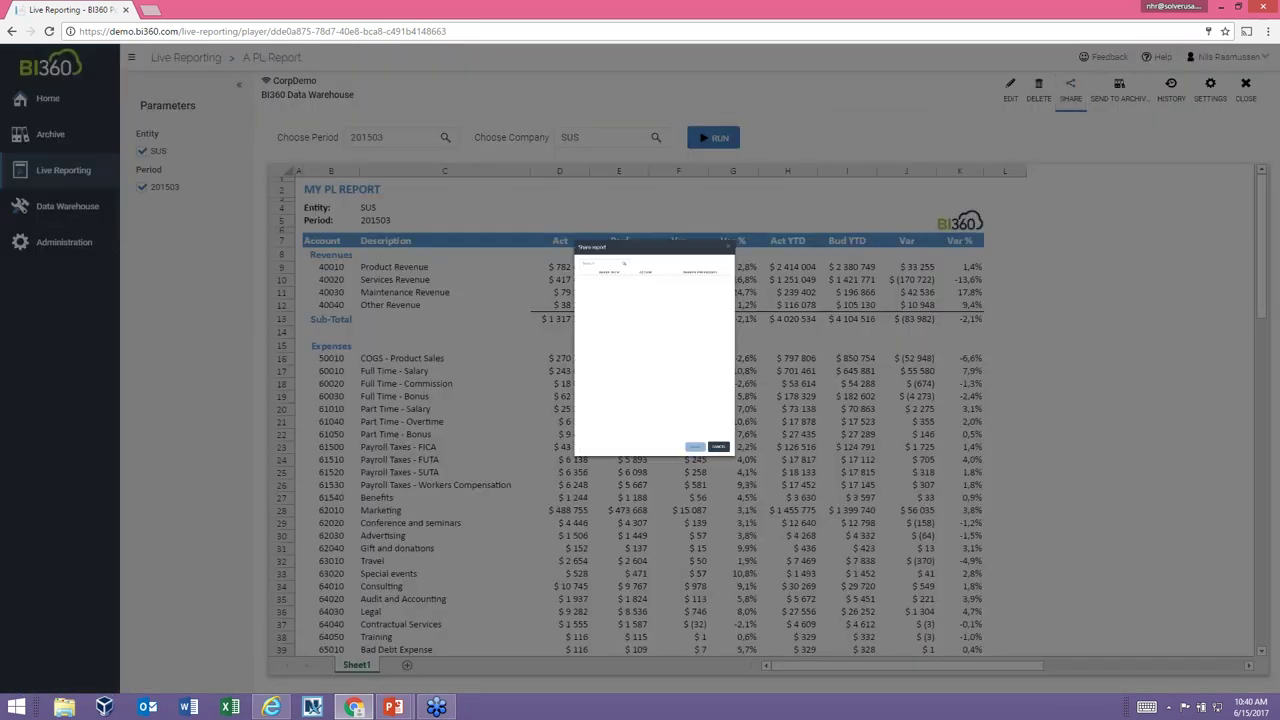
{"action": "left_click", "coordinate": [473, 284]}
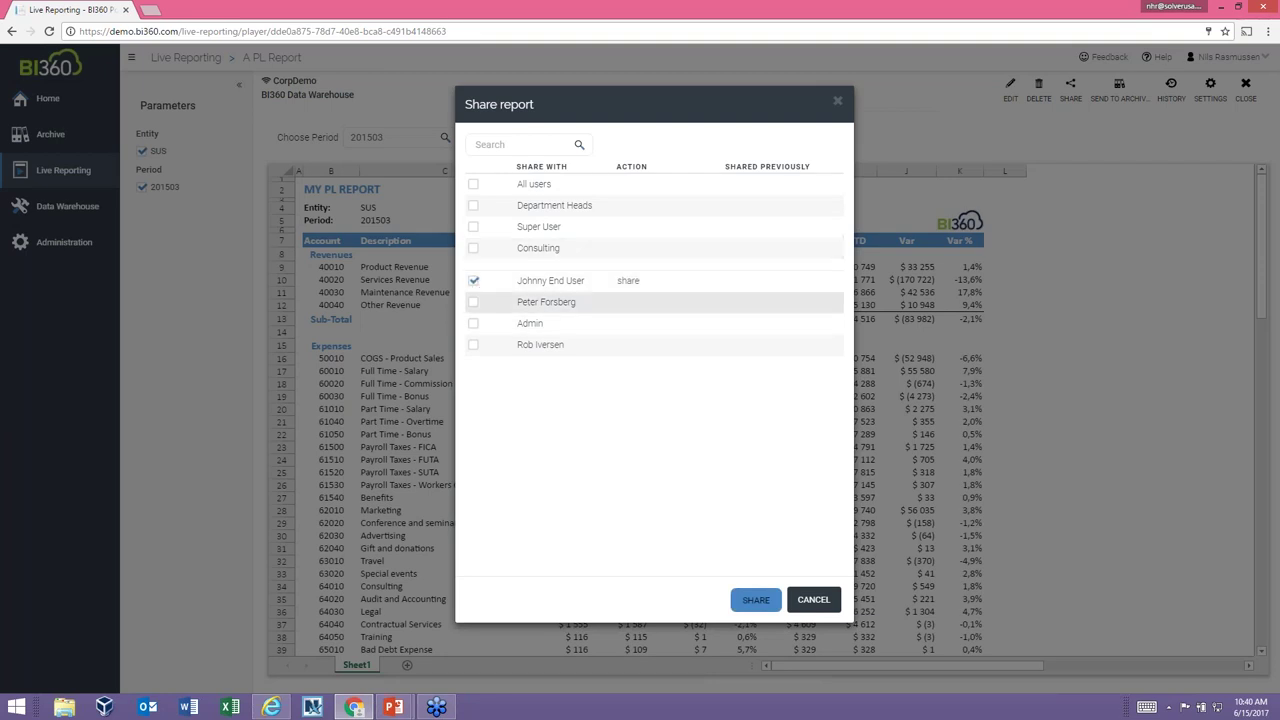
{"action": "left_click", "coordinate": [756, 599]}
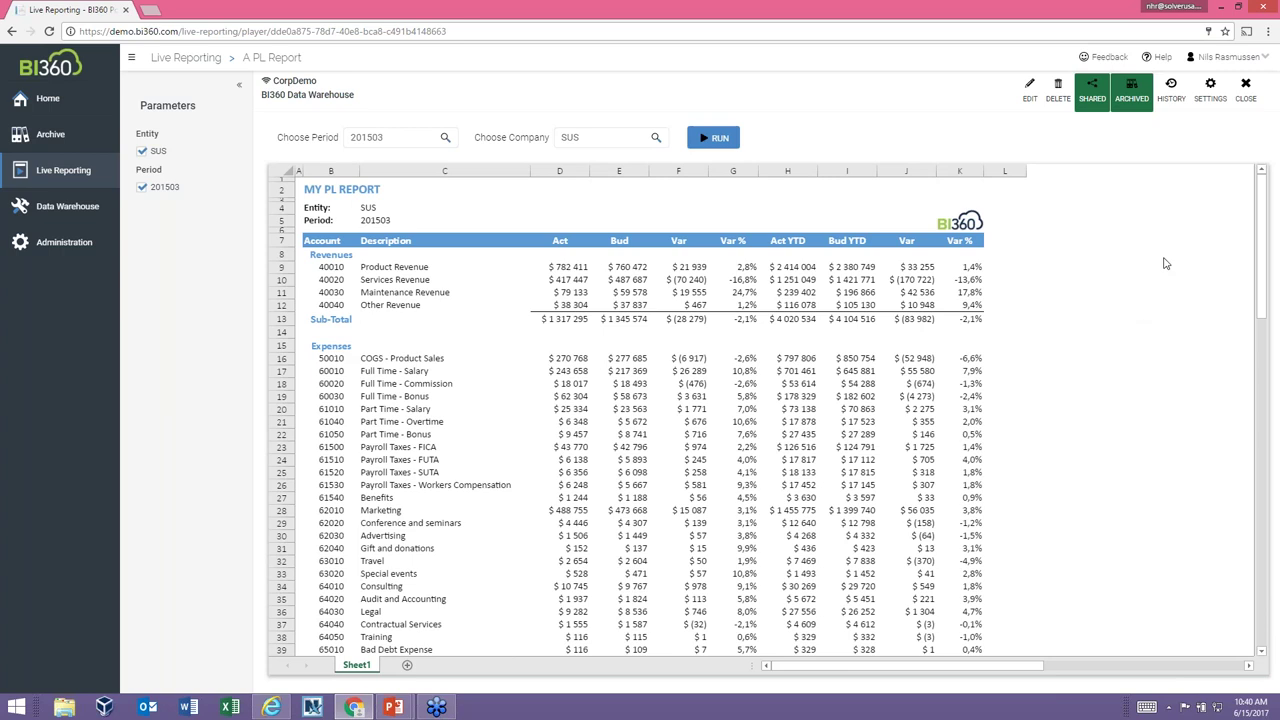
{"action": "left_click", "coordinate": [1245, 90]}
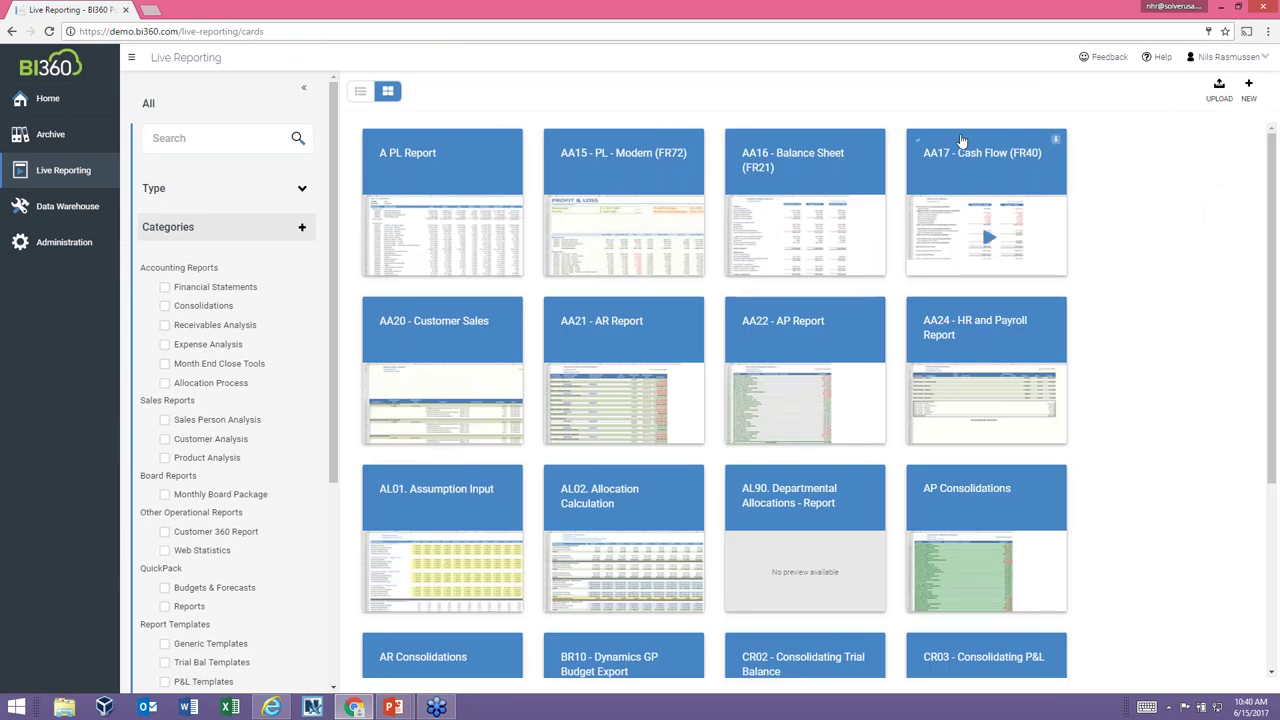
- Categorize the A PL Report as Financial Statements and filter the cards by that category
{"action": "left_click", "coordinate": [502, 178]}
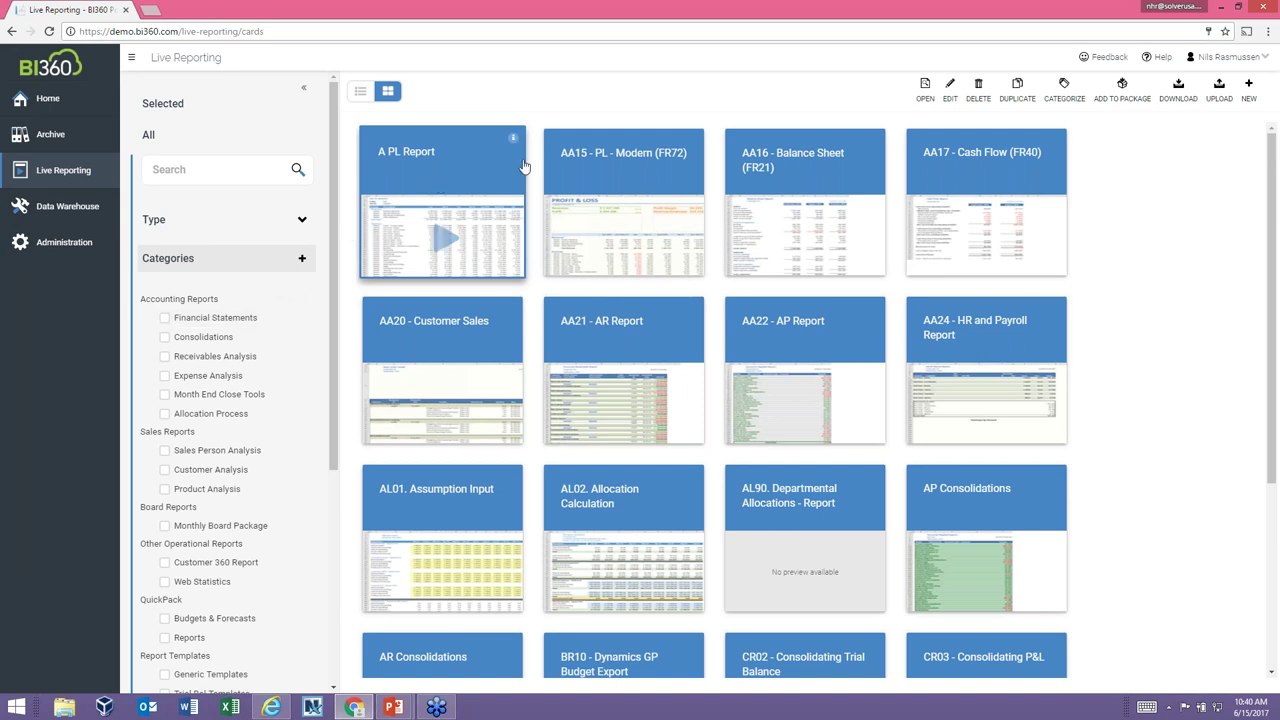
{"action": "left_click", "coordinate": [1062, 92]}
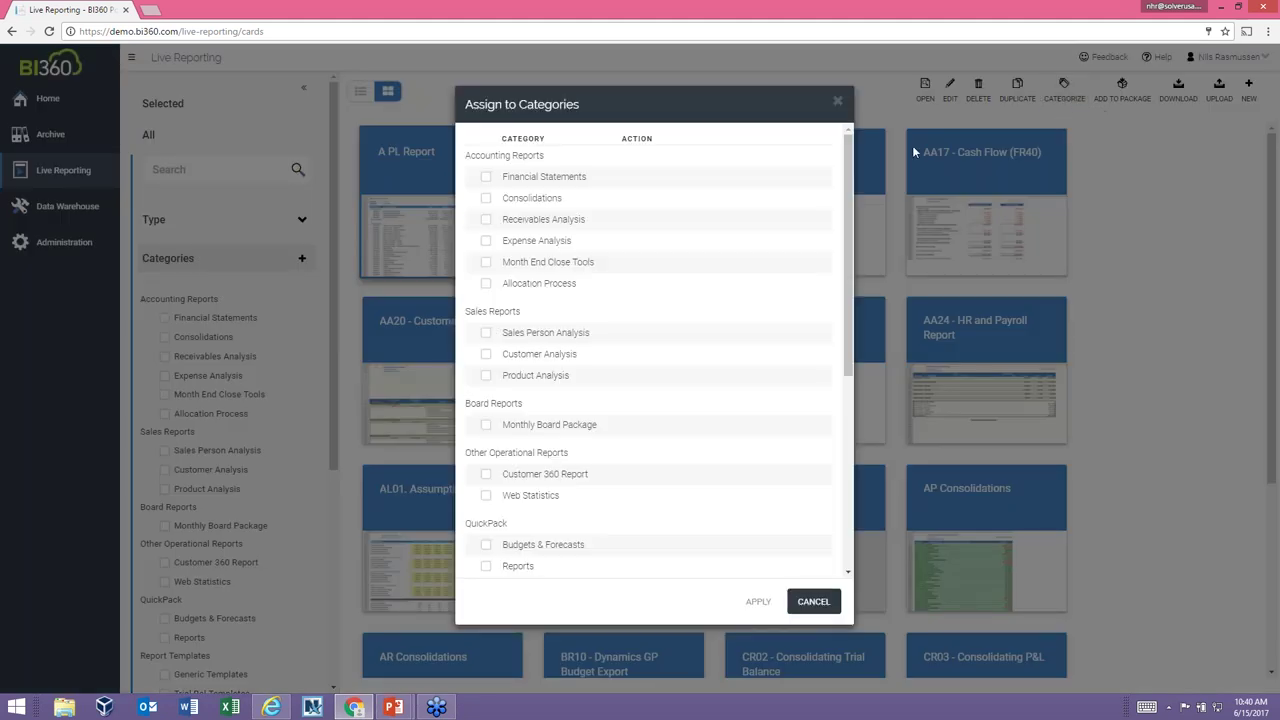
{"action": "left_click", "coordinate": [486, 178]}
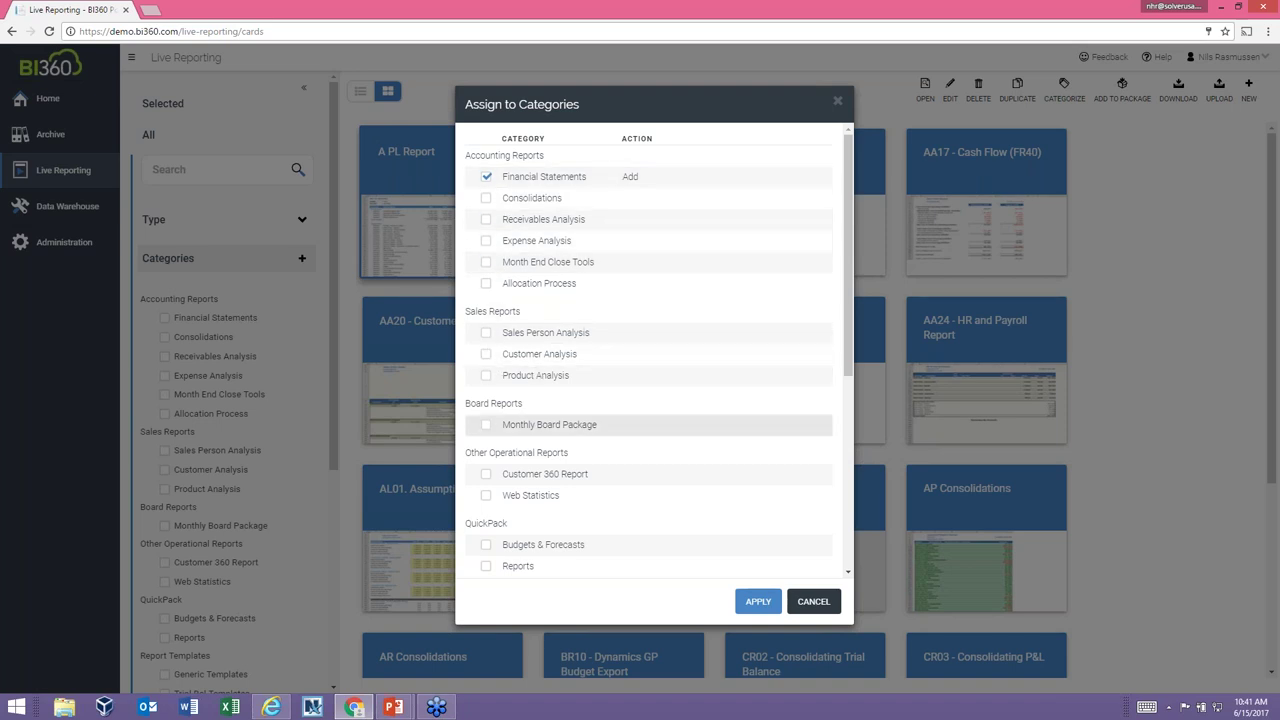
{"action": "left_click", "coordinate": [758, 601]}
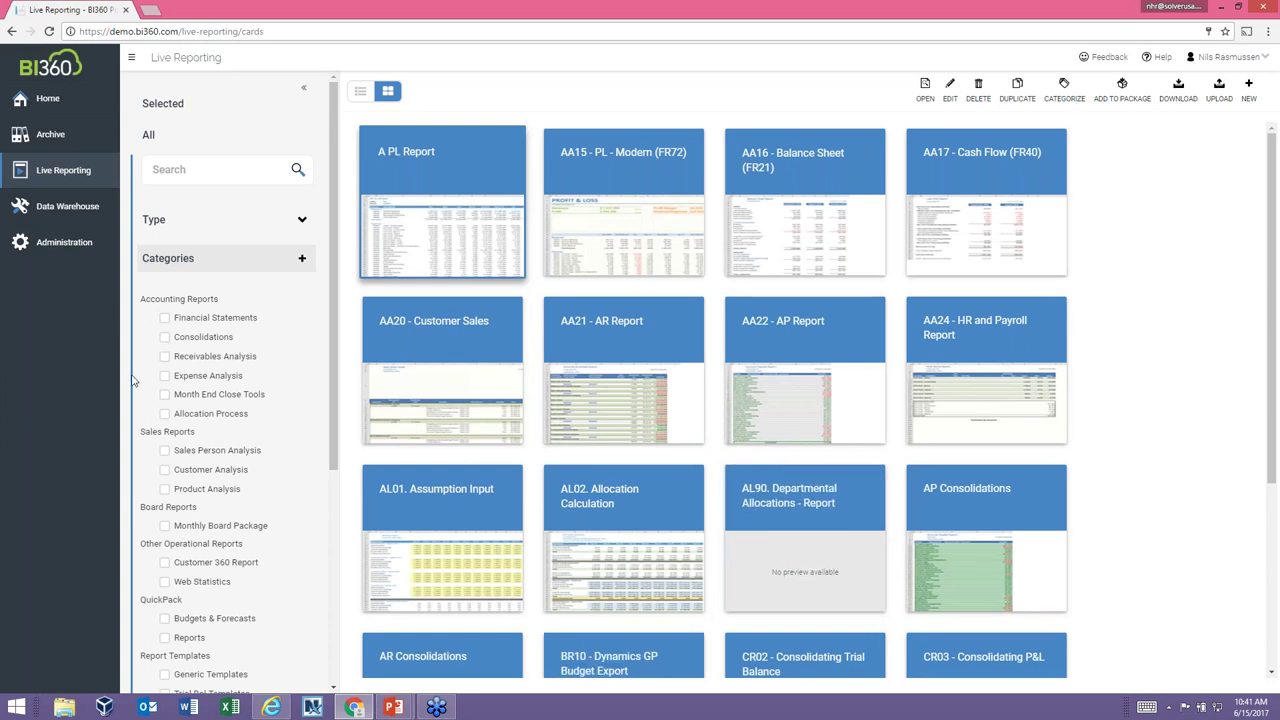
{"action": "left_click", "coordinate": [165, 318]}
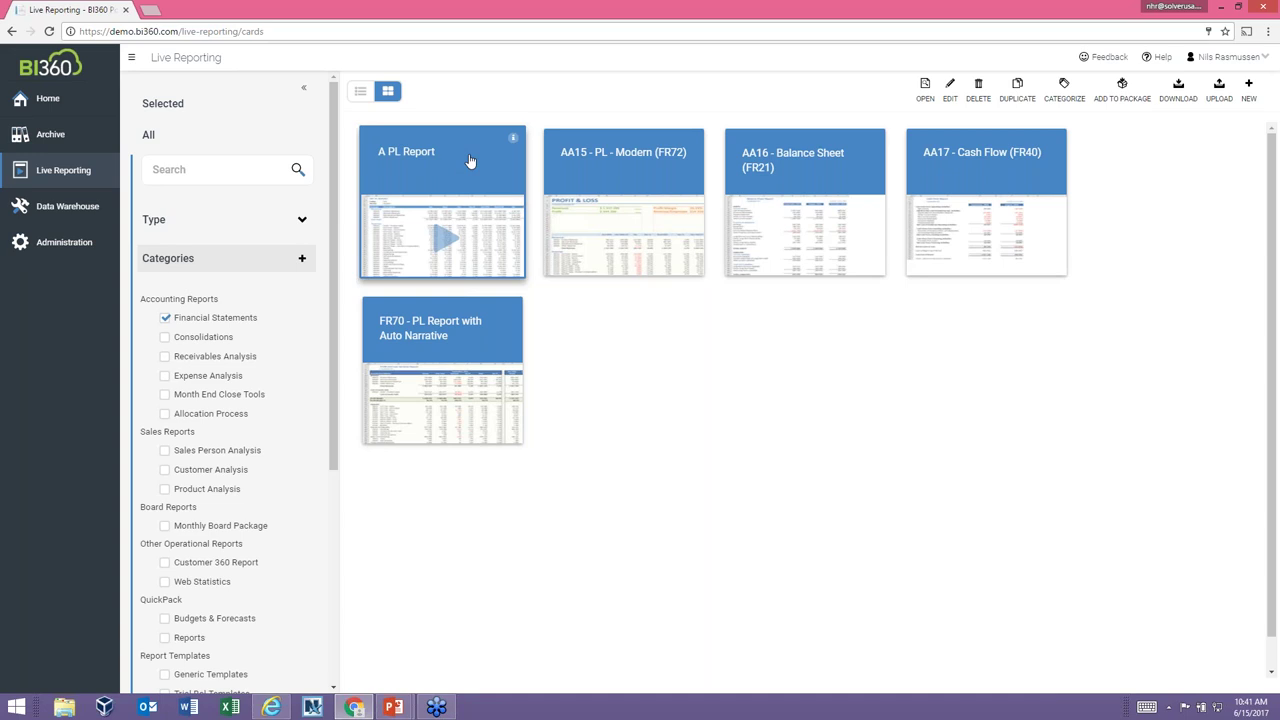
- Select AA15 - PL - Modern and AA16 - Balance Sheet alongside A PL Report for packaging
{"action": "left_click", "coordinate": [628, 172]}
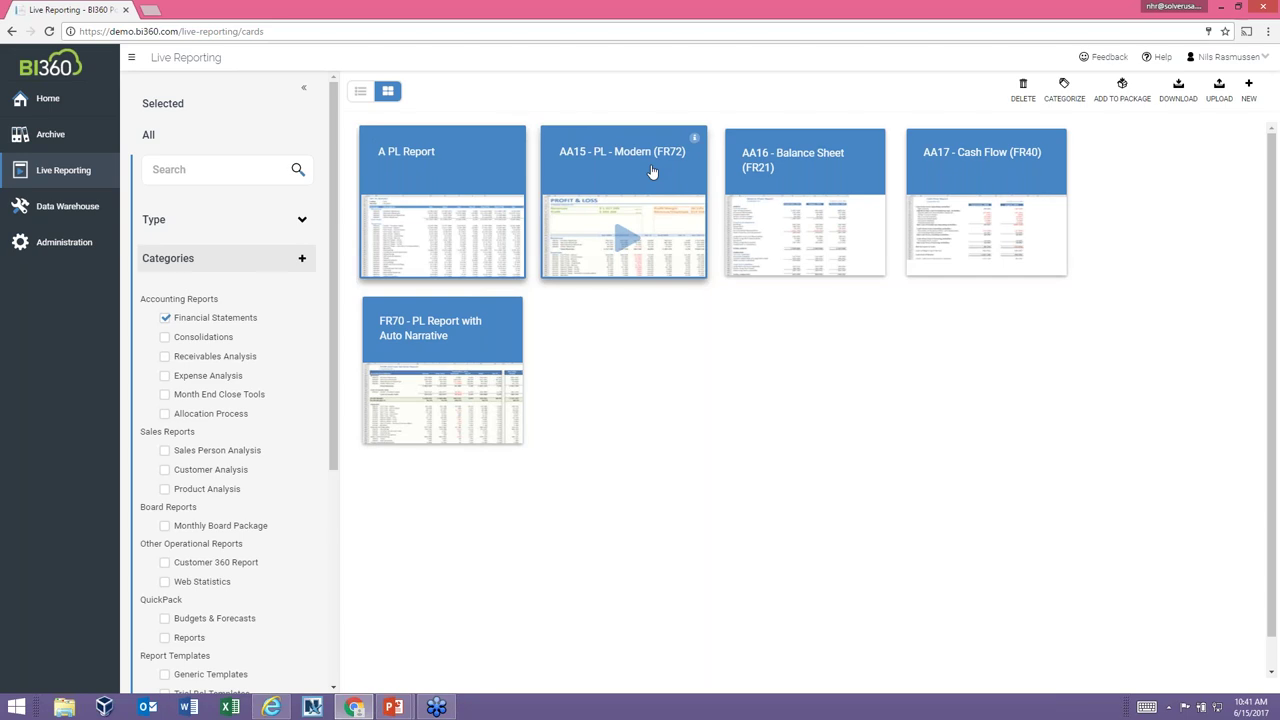
{"action": "left_click", "coordinate": [813, 176]}
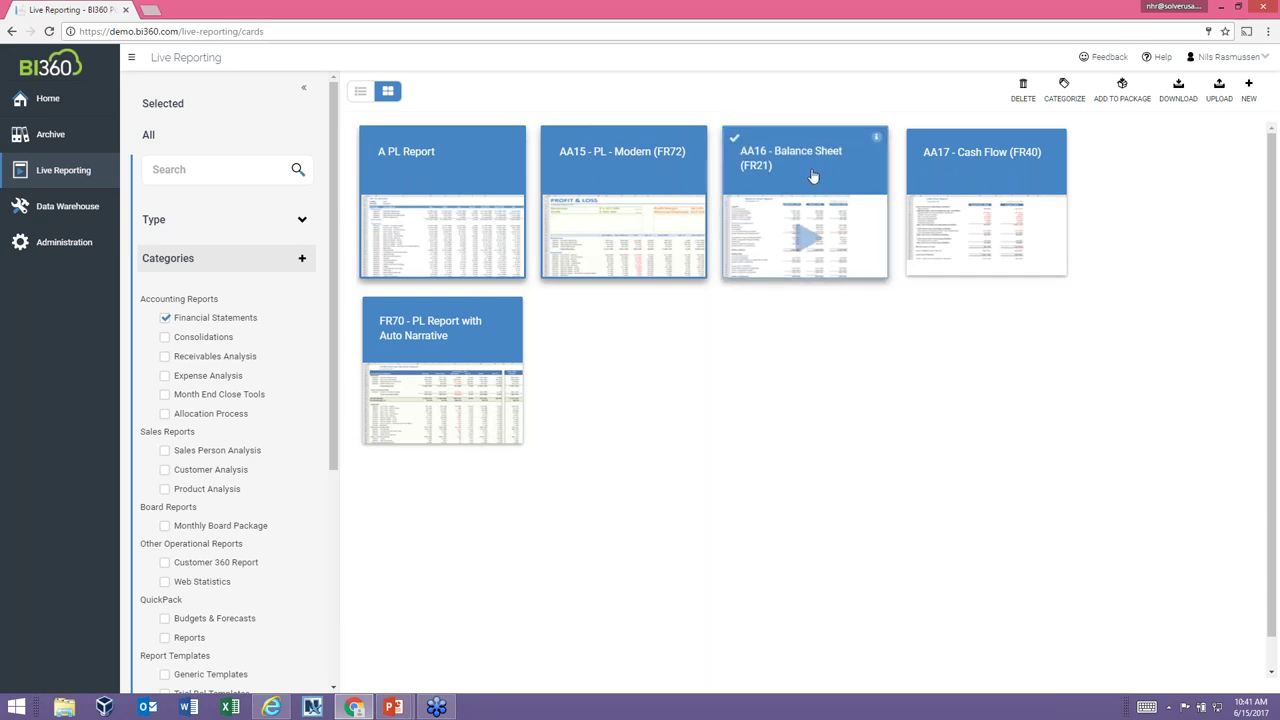
{"action": "left_click", "coordinate": [813, 176]}
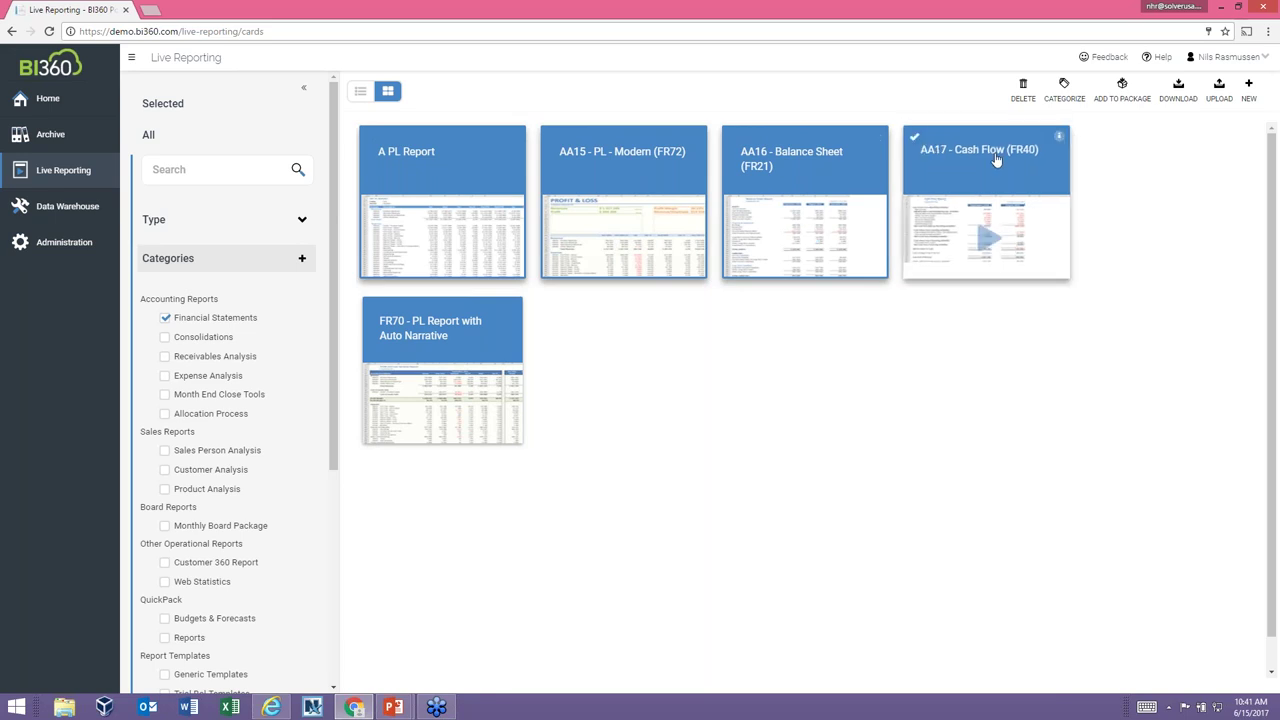
{"action": "left_click", "coordinate": [1122, 90]}
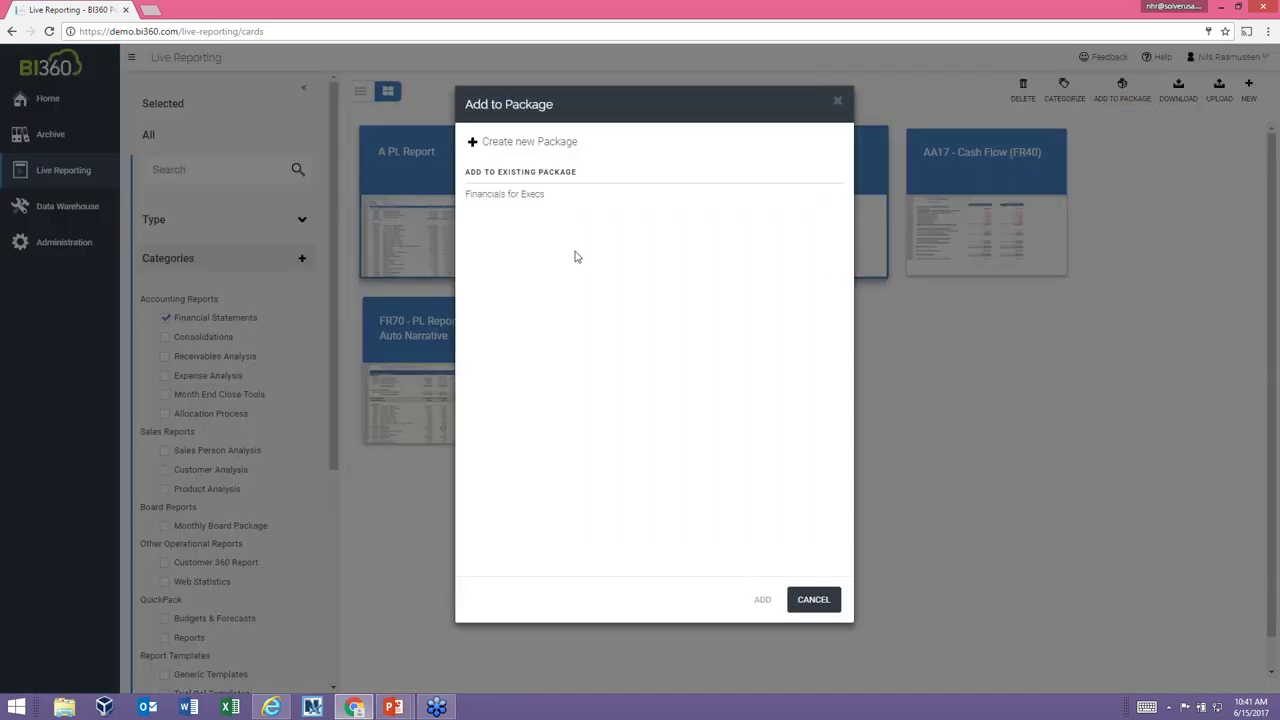
- Create a new package named 'Monthly Report Book' from the three selected reports
{"action": "left_click", "coordinate": [472, 142]}
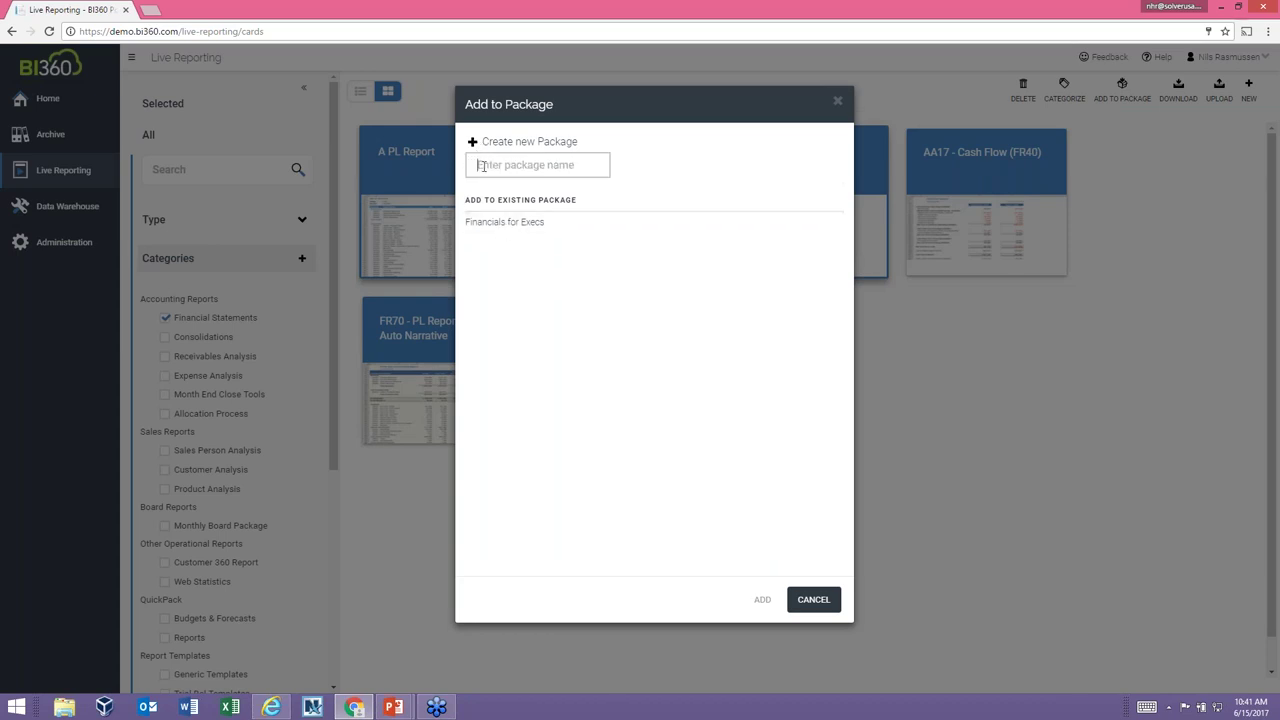
{"action": "type", "text": "Monthl"}
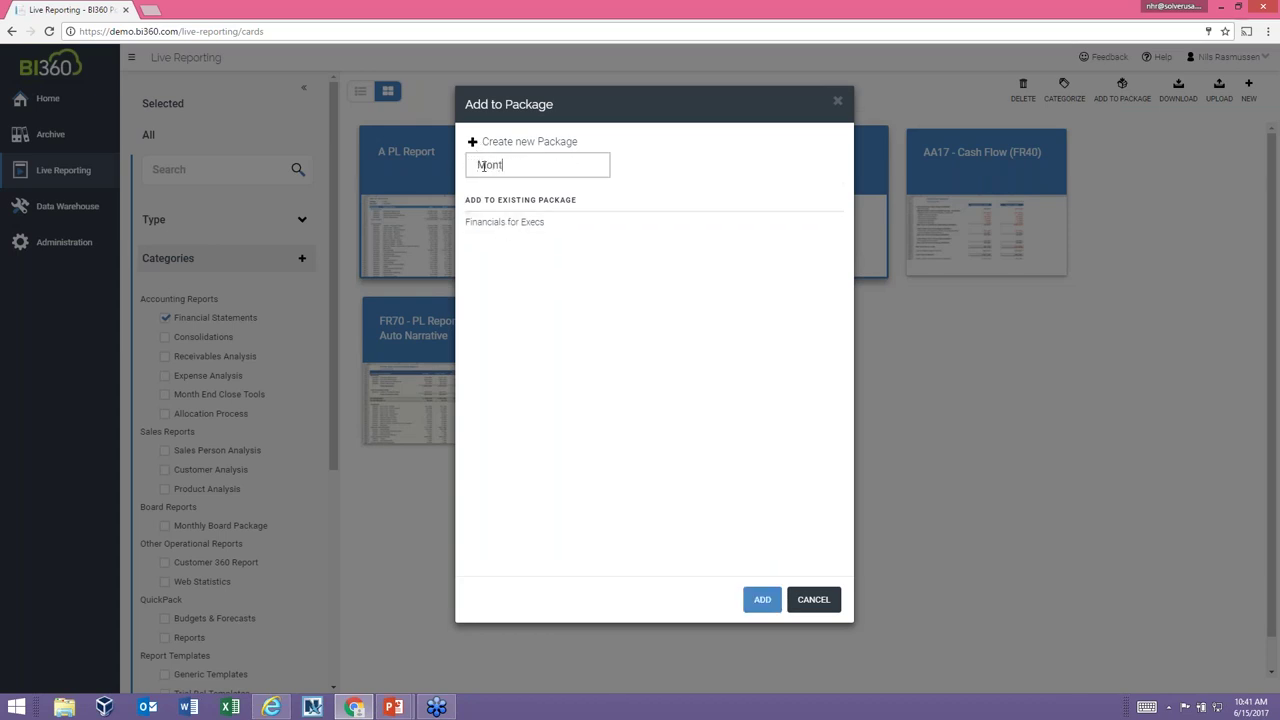
{"action": "type", "text": "y Report Book"}
{"action": "left_click", "coordinate": [762, 599]}
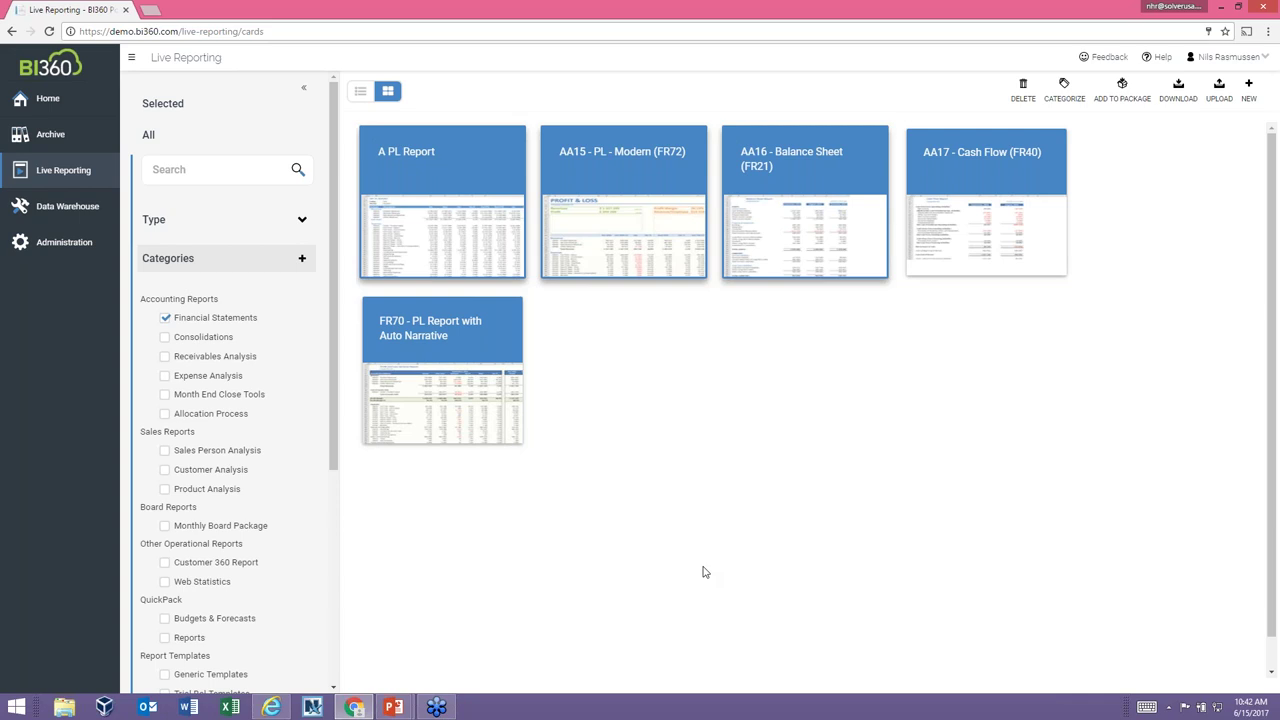
- Replace the Financial Statements filter with the Package type filter and play Monthly Report Book
{"action": "left_click", "coordinate": [165, 317]}
{"action": "left_click", "coordinate": [302, 220]}
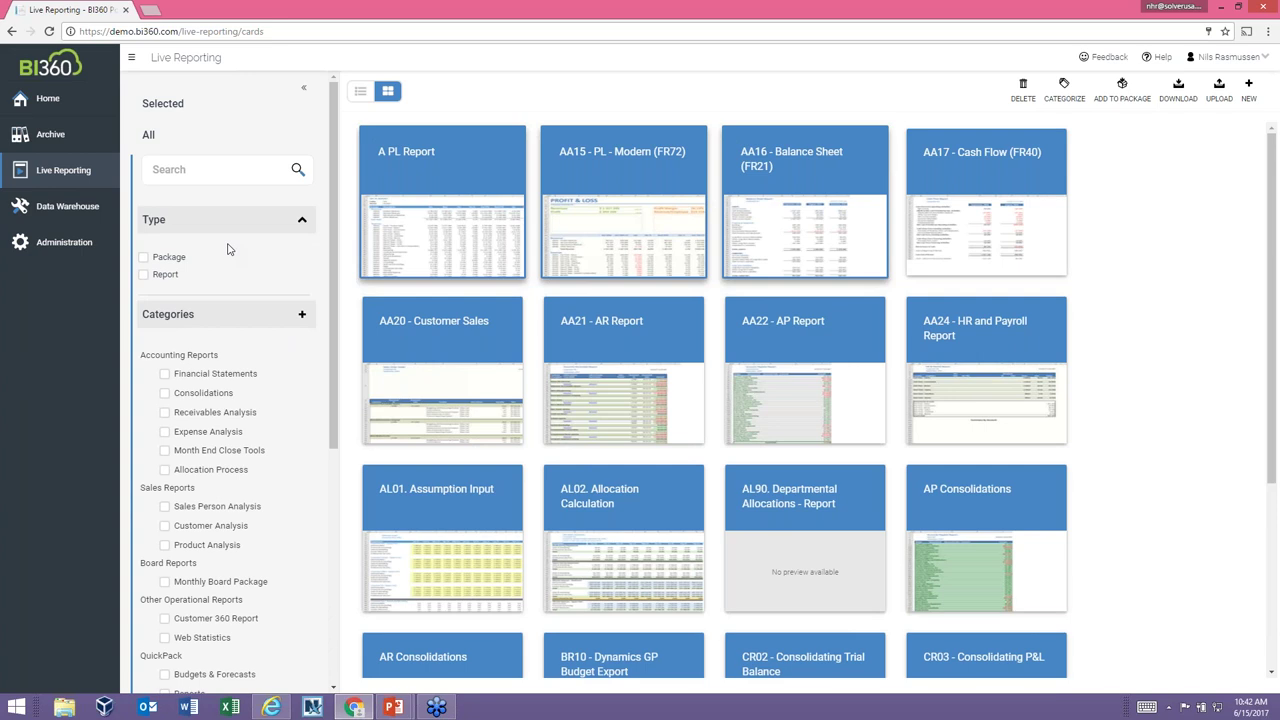
{"action": "left_click", "coordinate": [145, 258]}
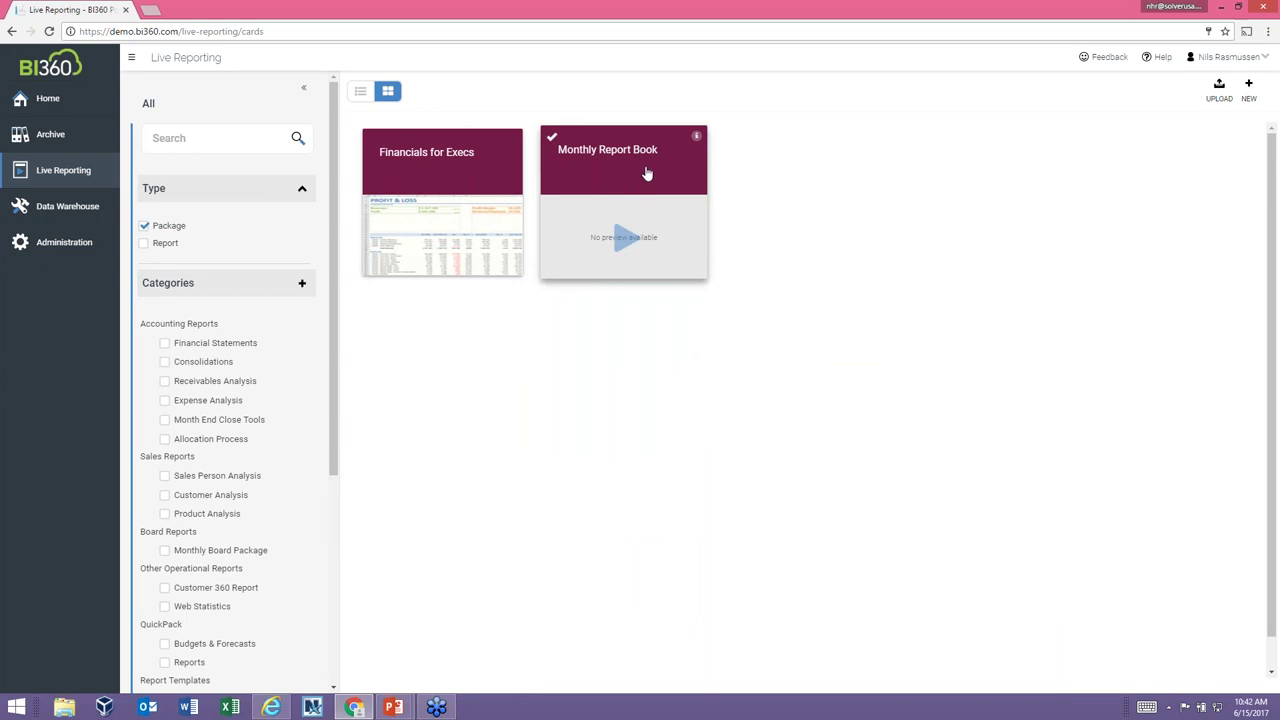
{"action": "left_click", "coordinate": [623, 238]}
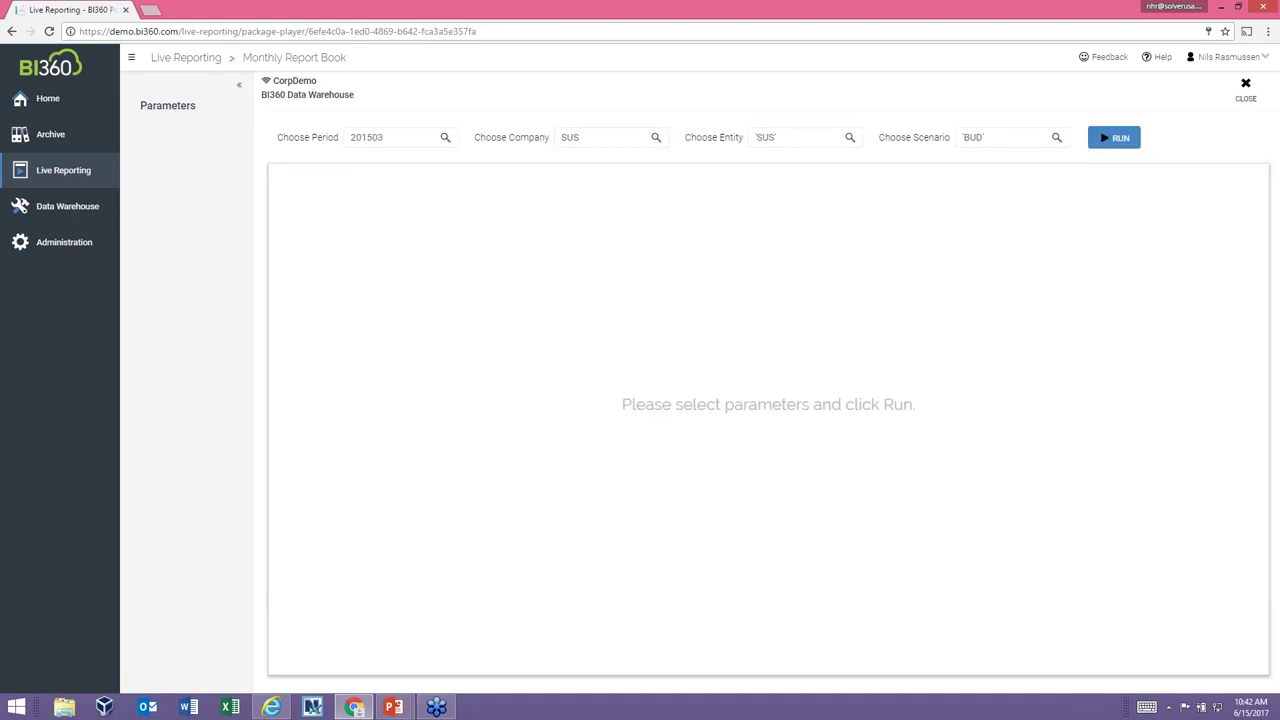
- Run Monthly Report Book with default parameters, browse its AA15 and Balance Sheet sheets, then close it
{"action": "left_click", "coordinate": [1118, 138]}
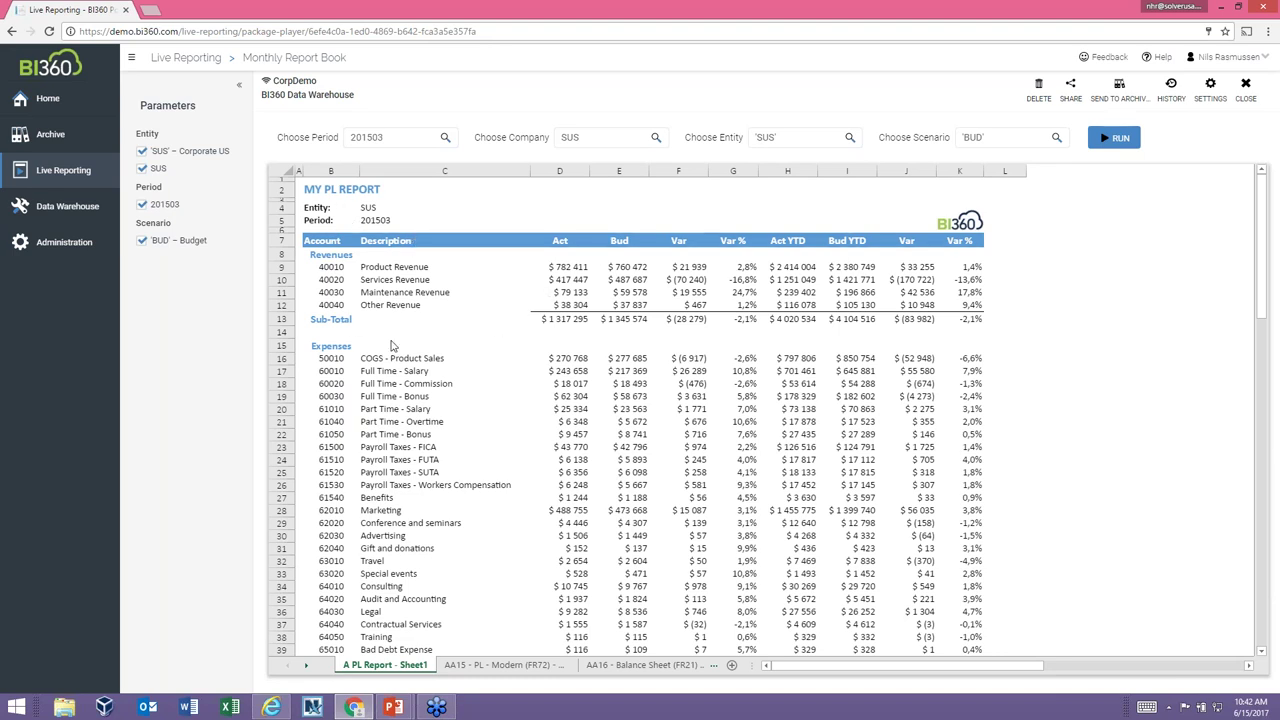
{"action": "left_click", "coordinate": [487, 665]}
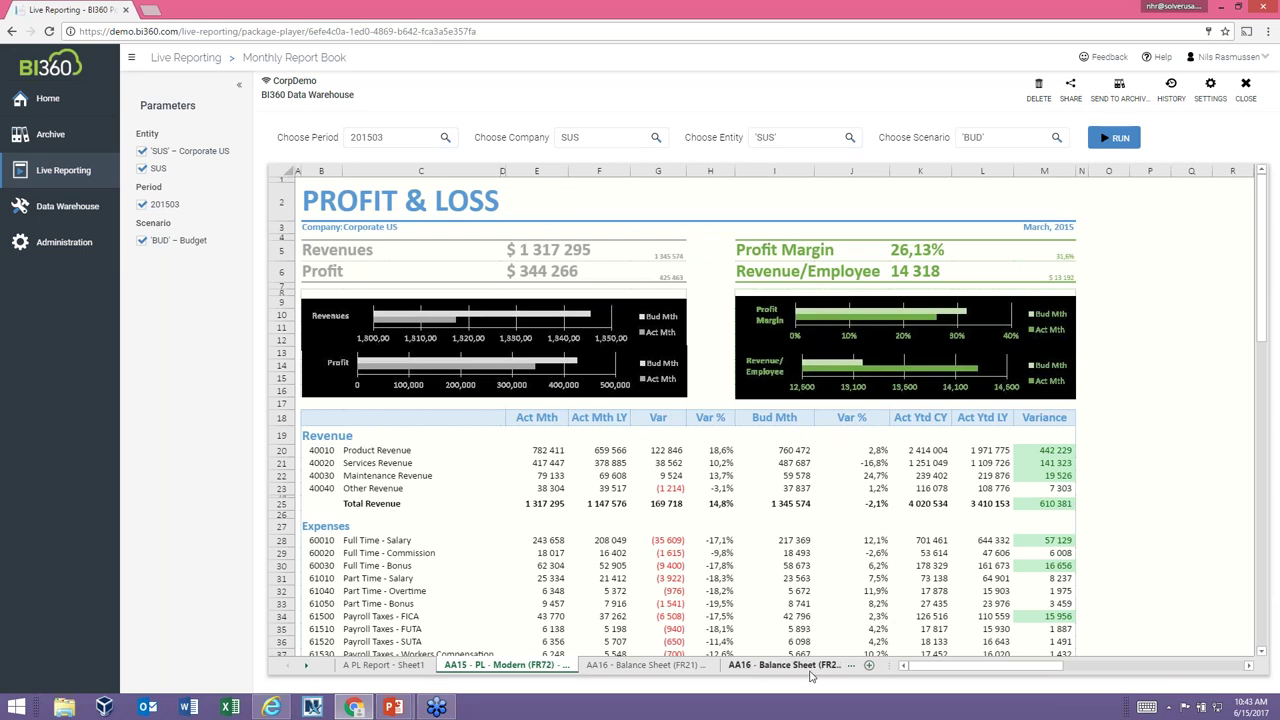
{"action": "left_click", "coordinate": [814, 667]}
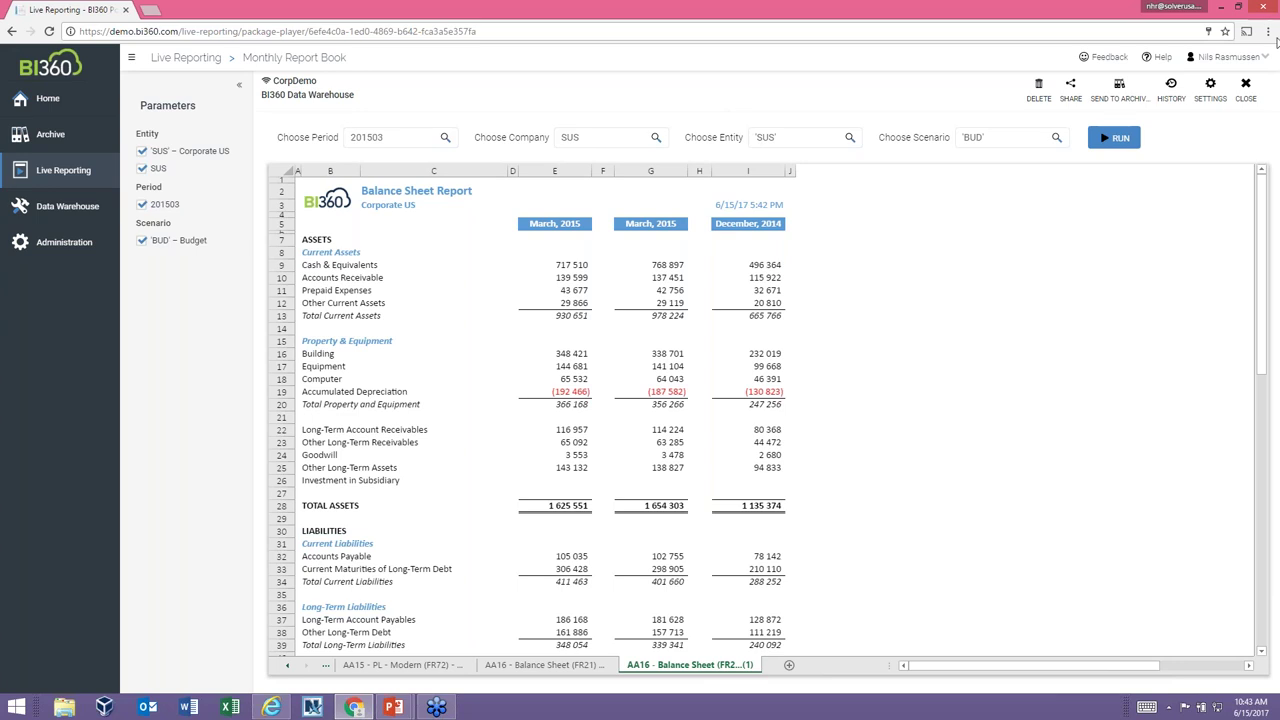
{"action": "left_click", "coordinate": [1247, 89]}
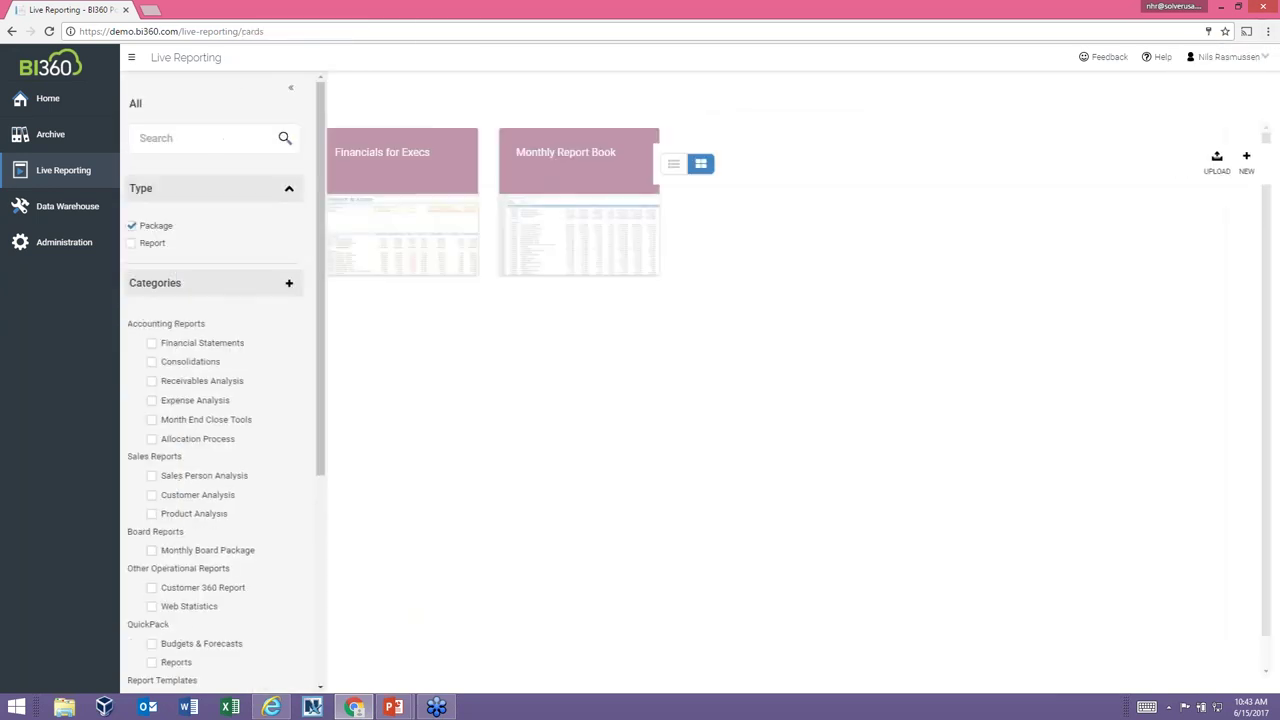
- Clear the Package type filter so all reports show, and open the Send feedback form
{"action": "left_click", "coordinate": [145, 226]}
{"action": "mouse_move", "coordinate": [627, 238]}
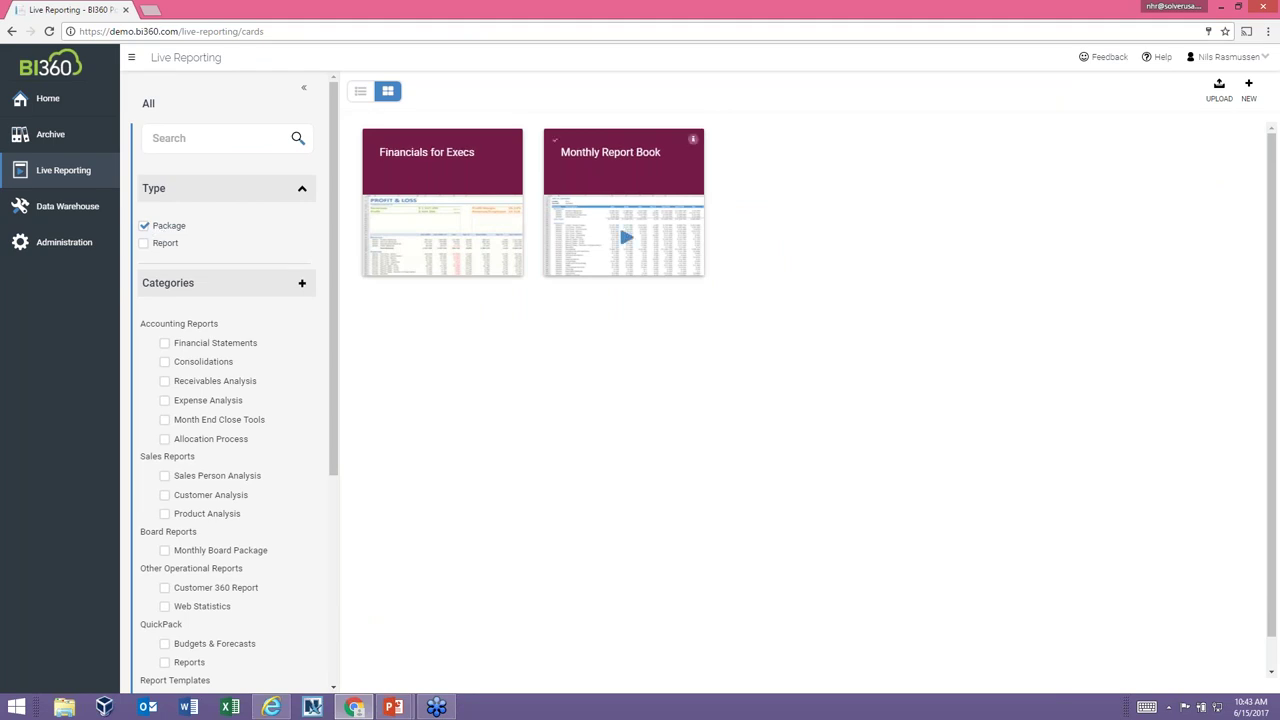
{"action": "left_click", "coordinate": [145, 226]}
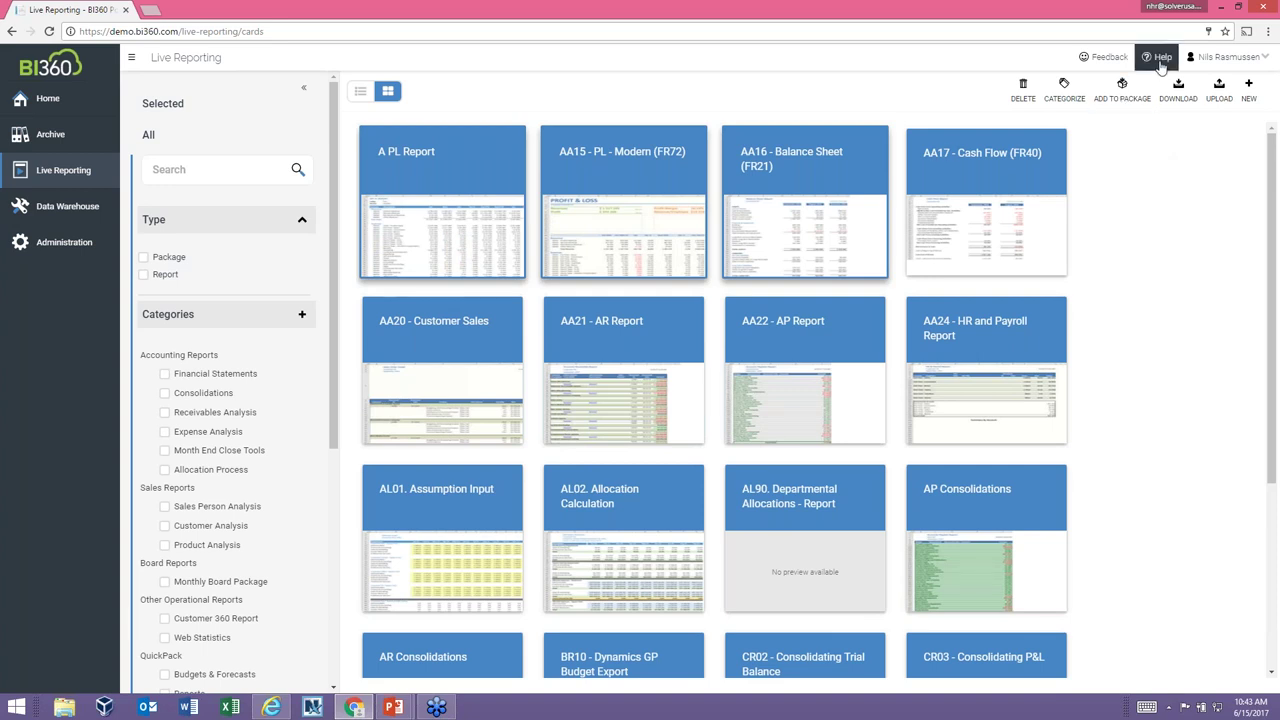
{"action": "left_click", "coordinate": [1112, 60]}
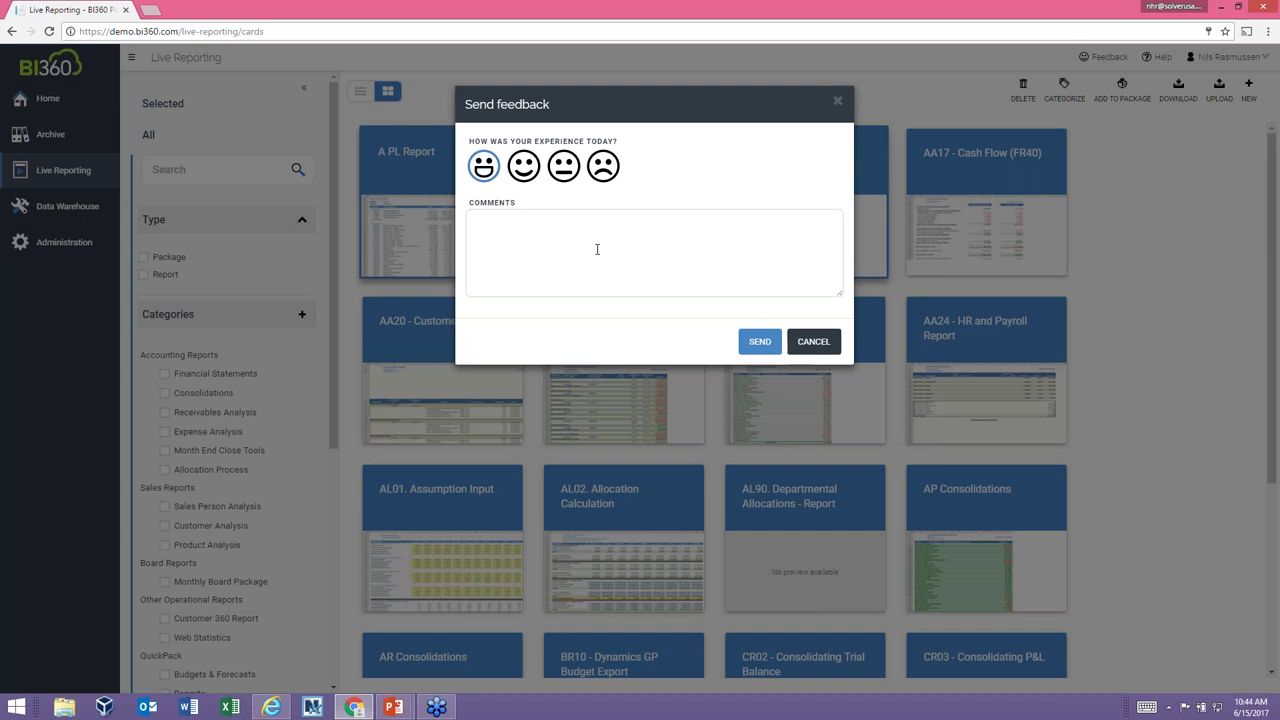
- Cancel the feedback form, look through the Live Reporting help panel, then open the account menu
{"action": "left_click", "coordinate": [820, 346]}
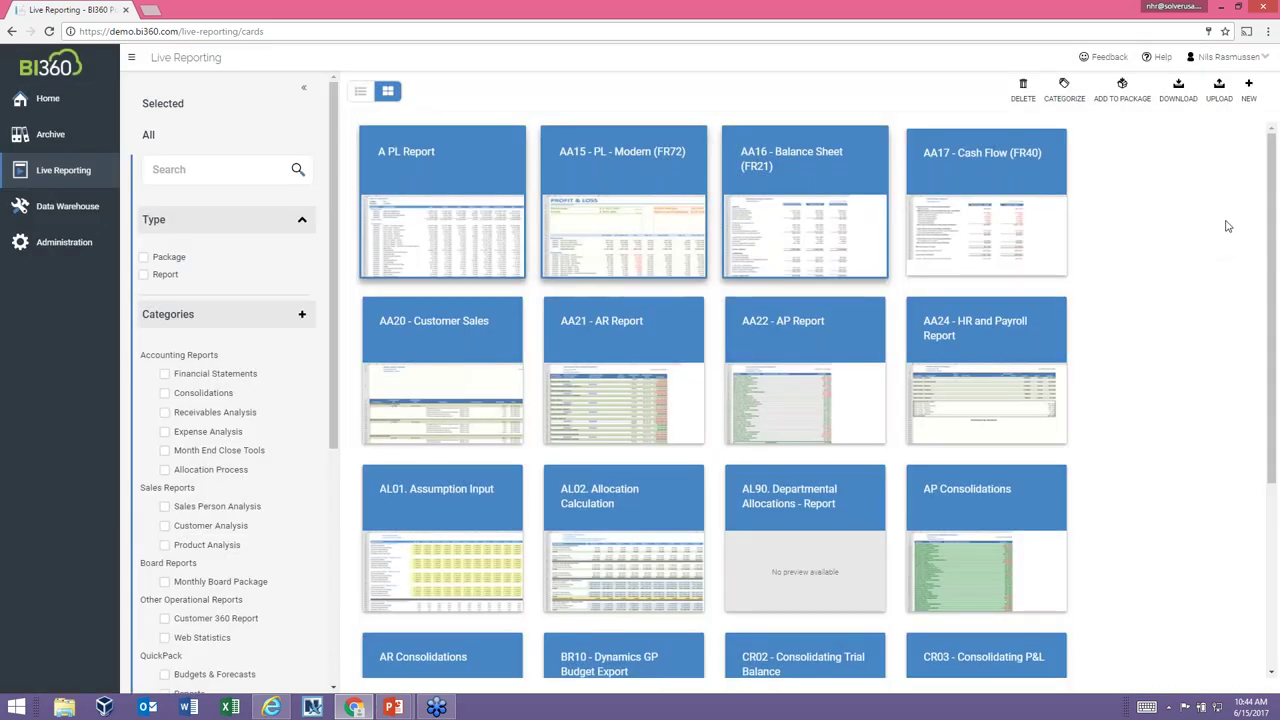
{"action": "left_click", "coordinate": [1160, 58]}
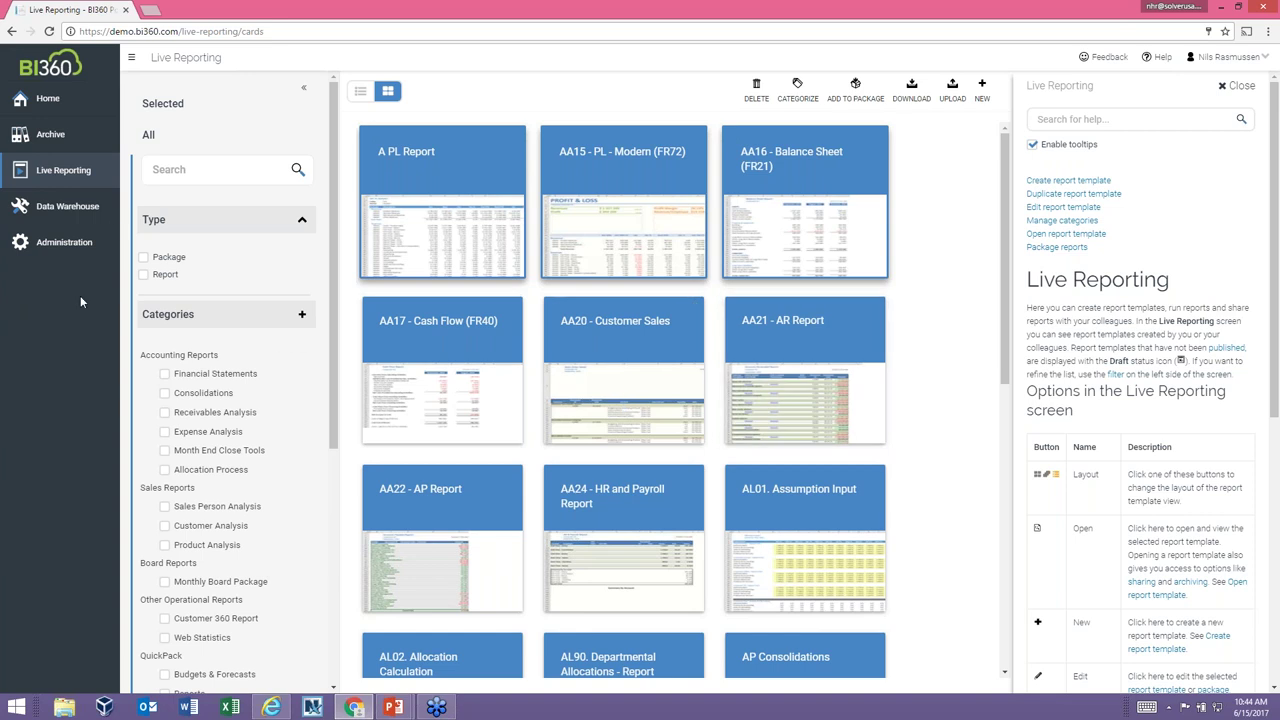
{"action": "left_click_drag", "start_coordinate": [1276, 180], "coordinate": [1272, 150]}
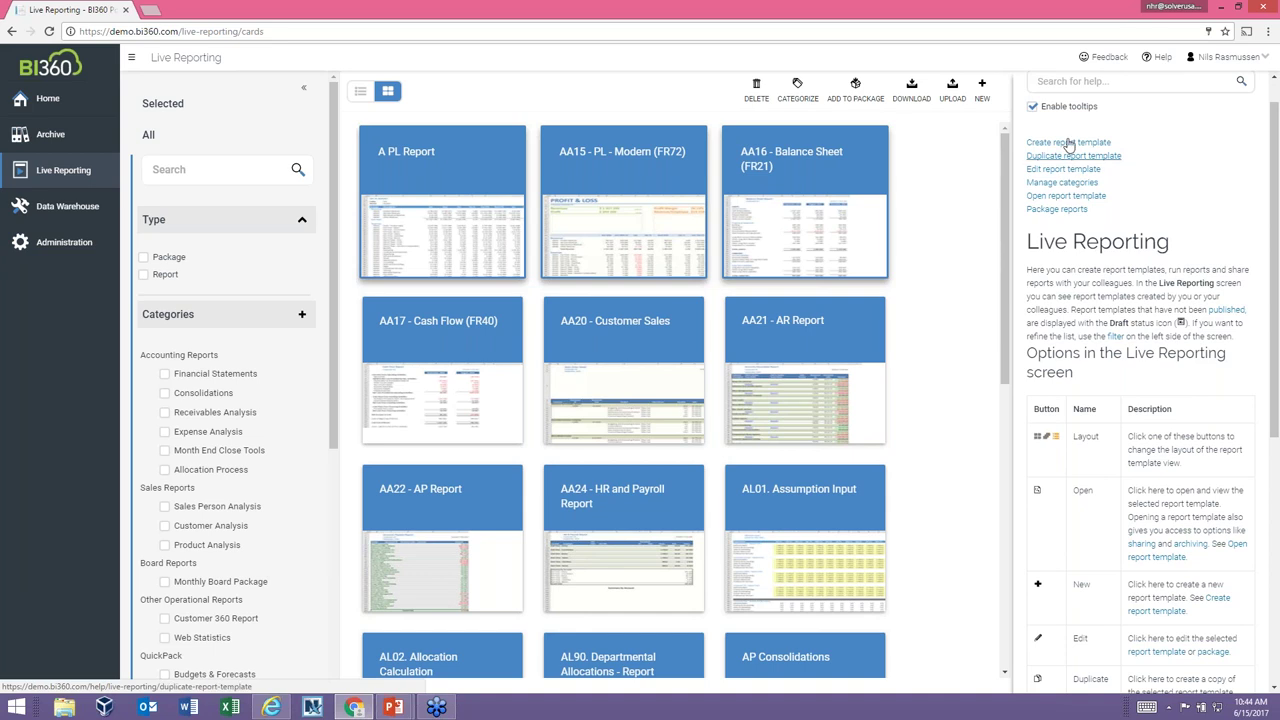
{"action": "left_click", "coordinate": [1157, 57]}
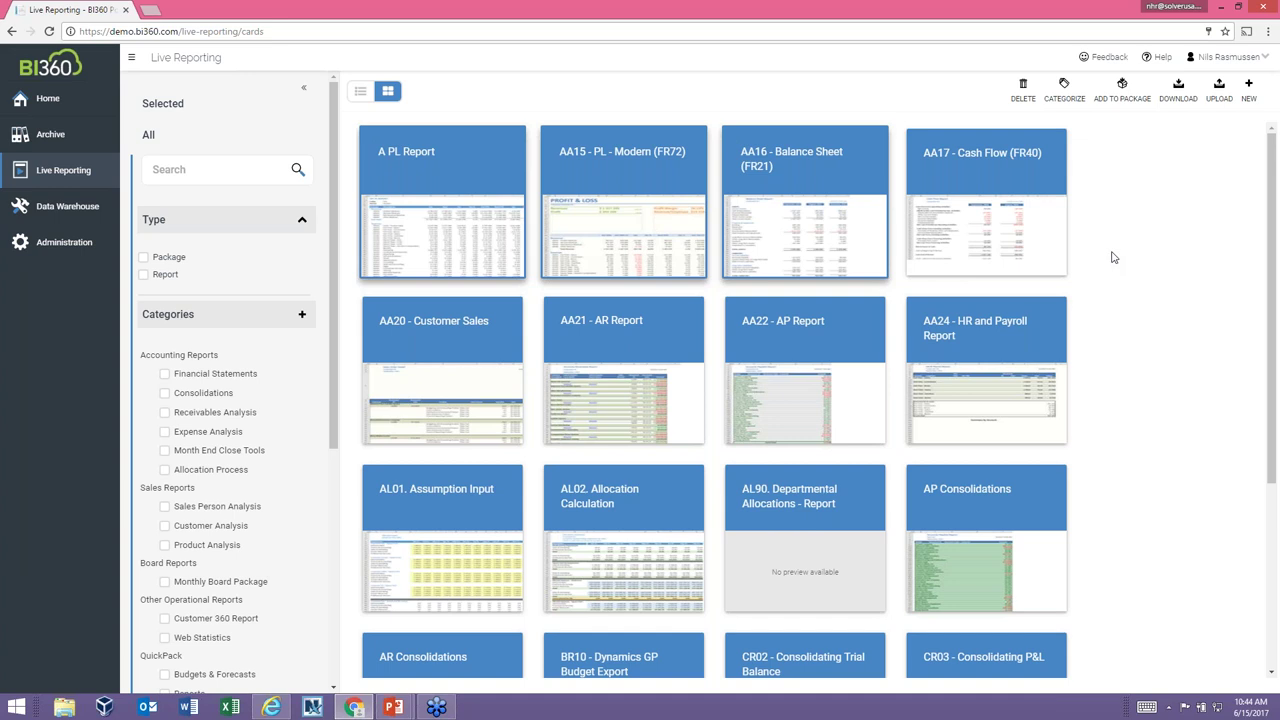
{"action": "left_click", "coordinate": [1228, 57]}
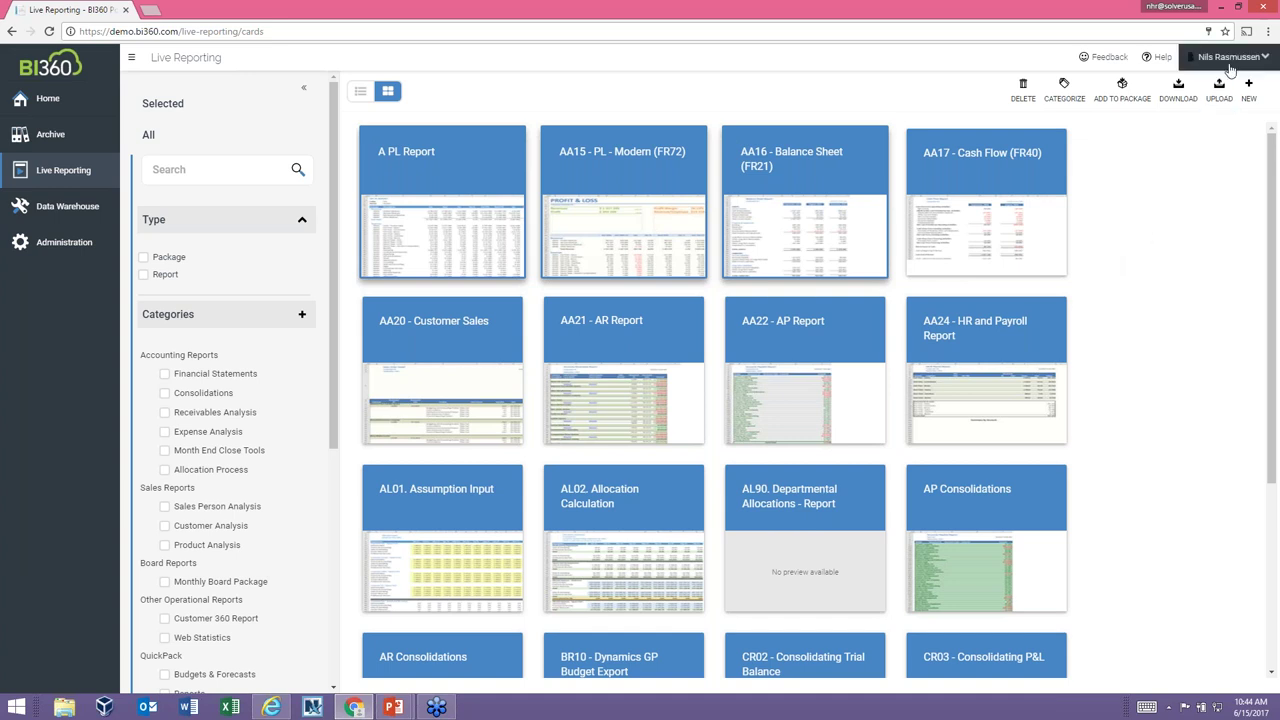
- Log out and sign back in as the end user using the saved login from autocomplete
{"action": "left_click", "coordinate": [1216, 138]}
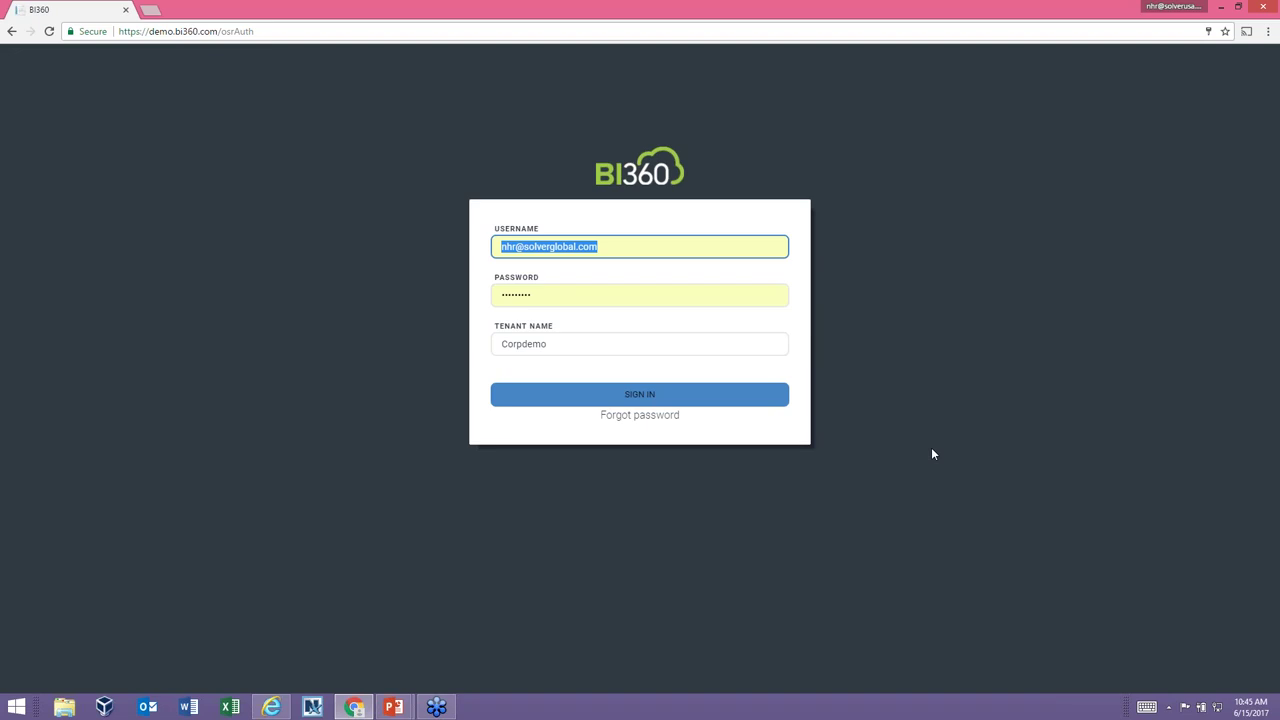
{"action": "type", "text": "joh"}
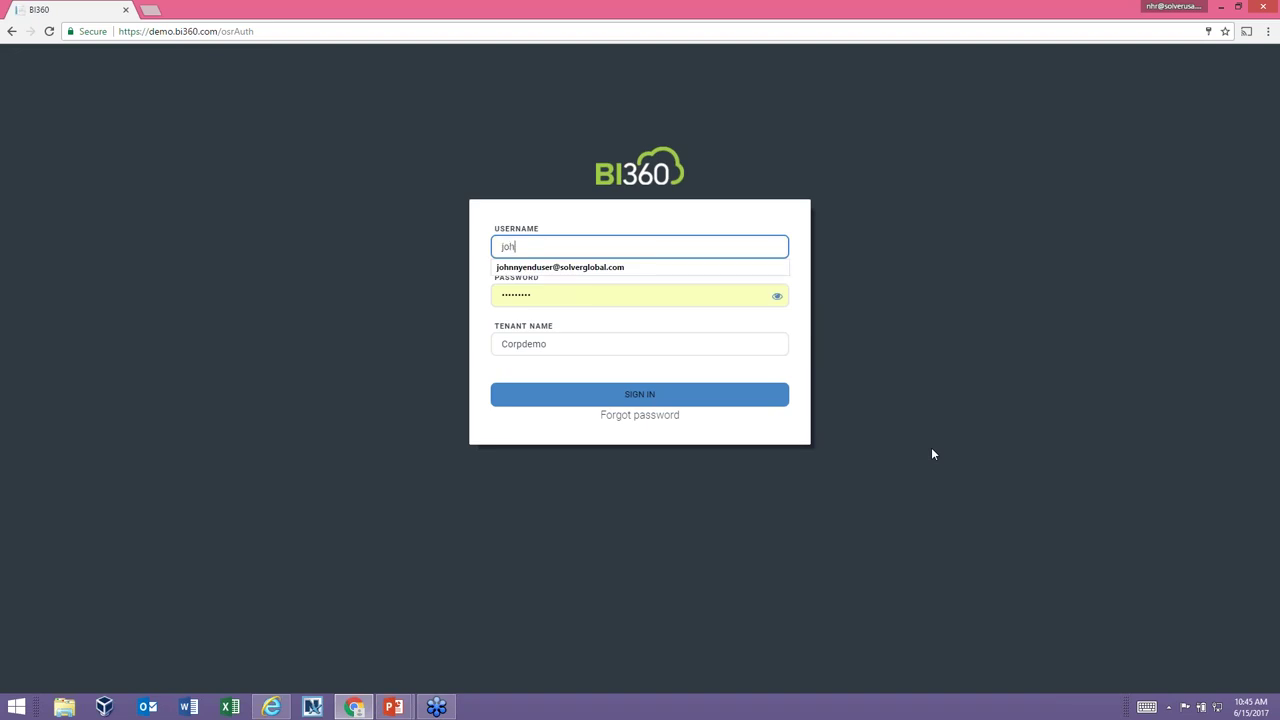
{"action": "left_click", "coordinate": [587, 267]}
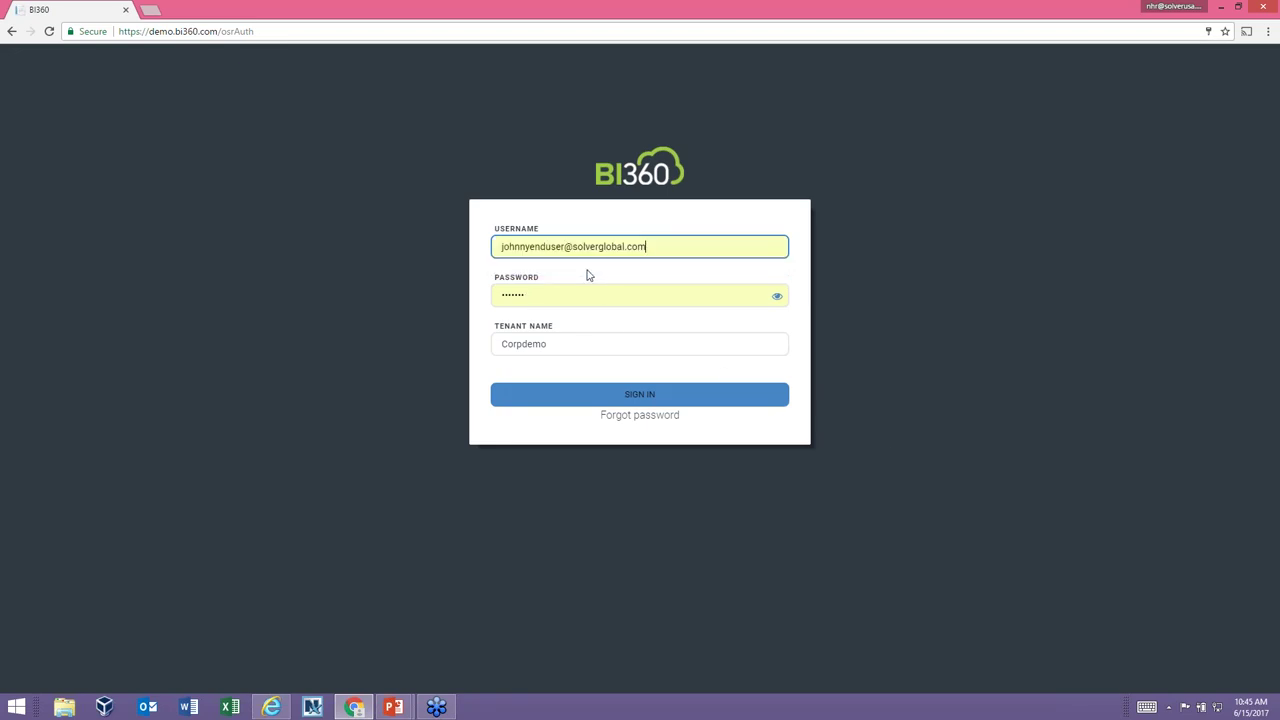
{"action": "left_click", "coordinate": [631, 394]}
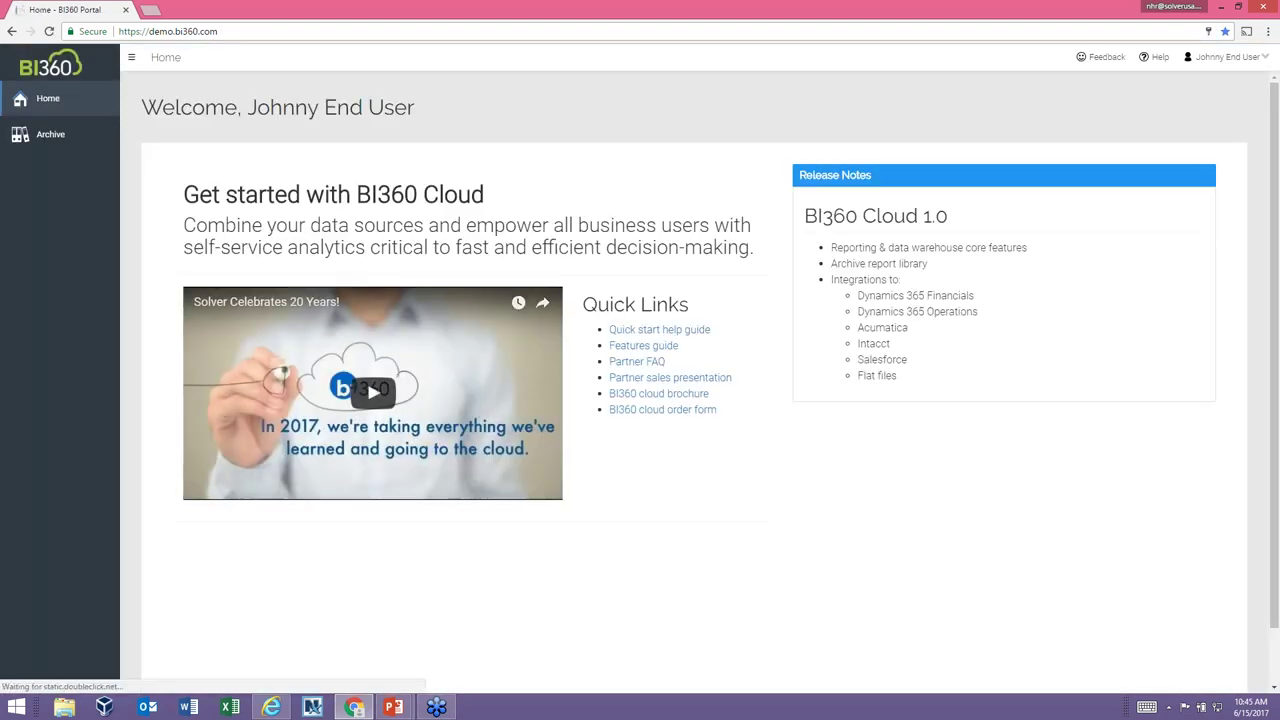
- Open the archived A PL Report for period 201503, entity SUS, from the Archive
{"action": "left_click", "coordinate": [43, 140]}
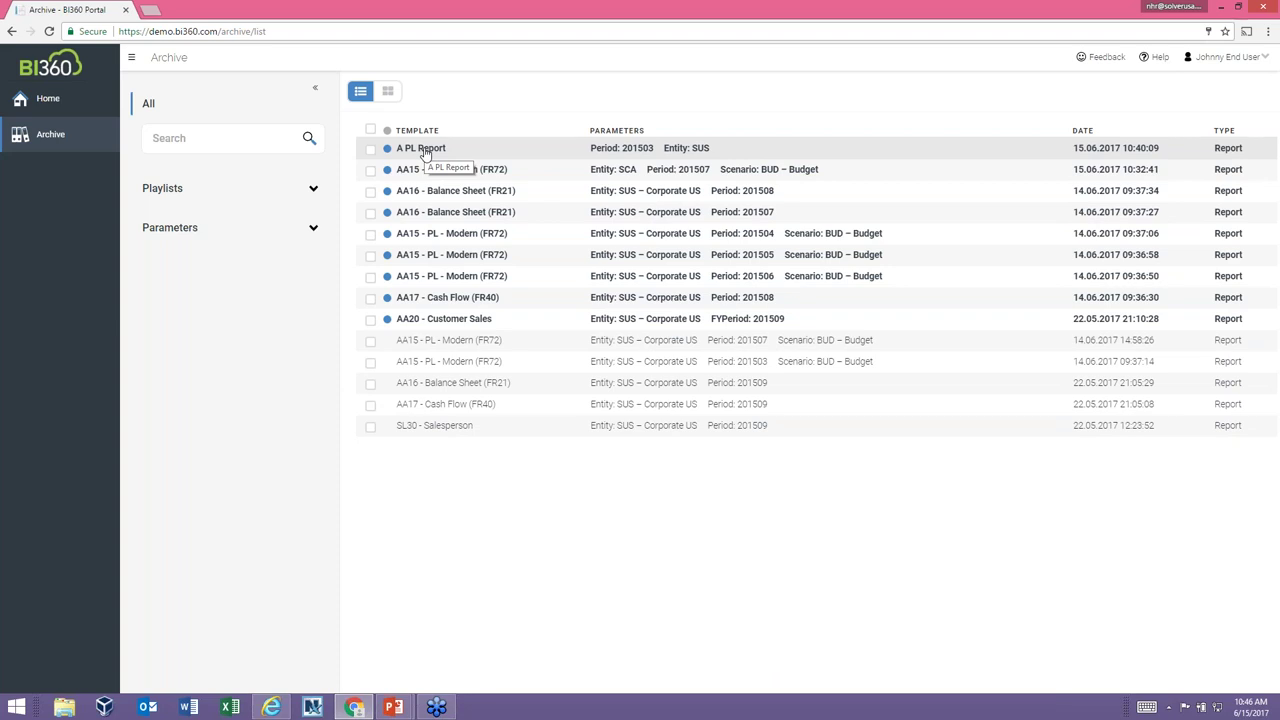
{"action": "left_click", "coordinate": [371, 149]}
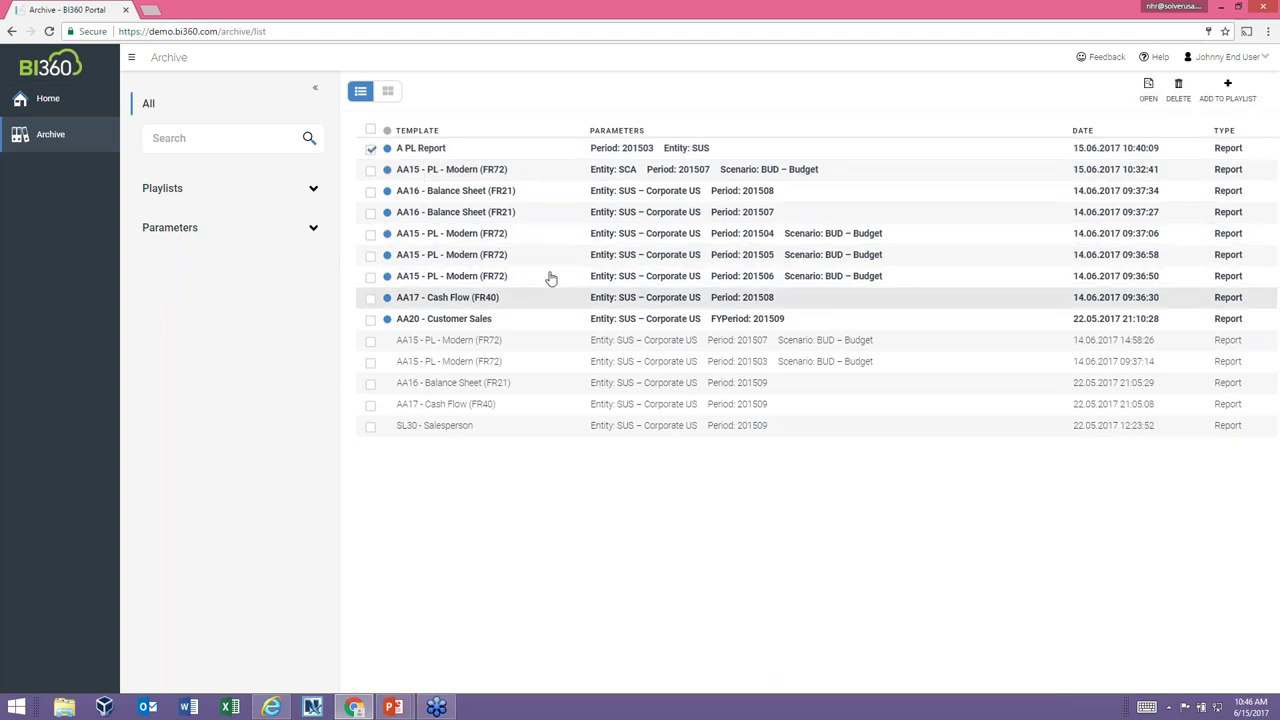
{"action": "left_click", "coordinate": [1148, 88]}
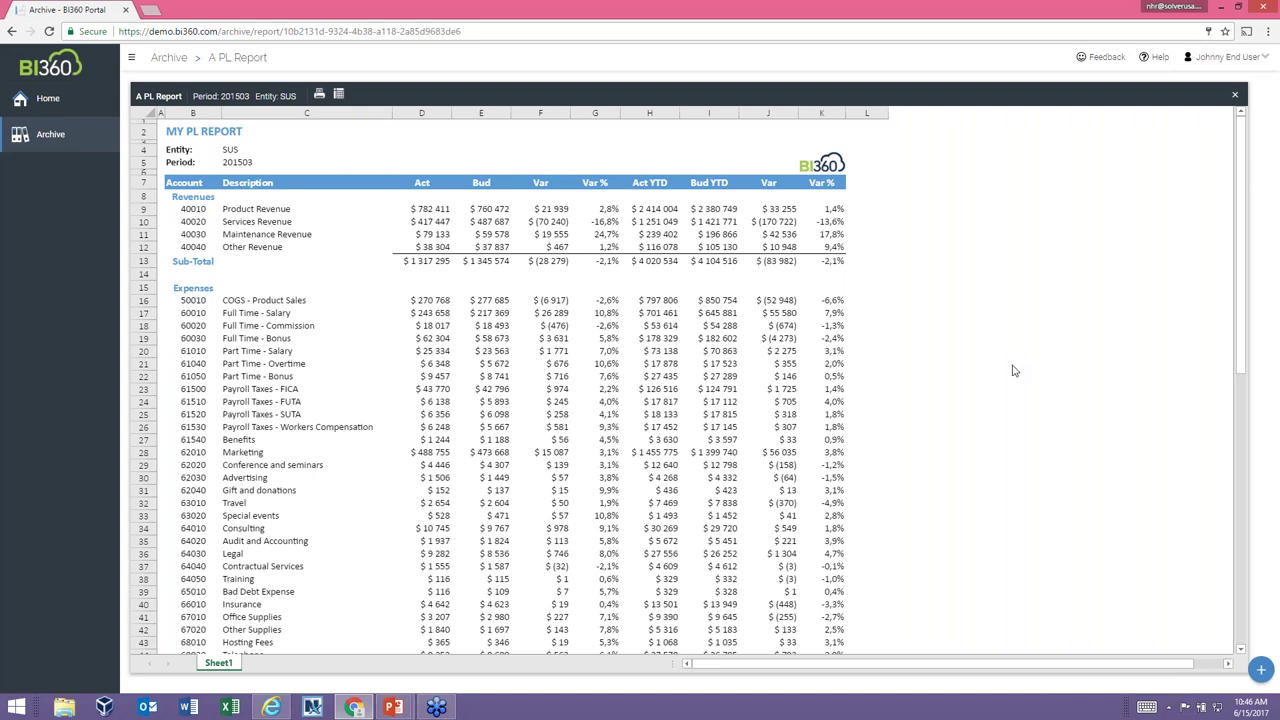
- Select the Act YTD value in cell H9, then close the A PL Report back to the archive
{"action": "scroll", "coordinate": [1012, 372], "scroll_direction": "down", "scroll_amount": 1}
{"action": "scroll", "coordinate": [1008, 368], "scroll_direction": "up", "scroll_amount": 1}
{"action": "left_click", "coordinate": [657, 210]}
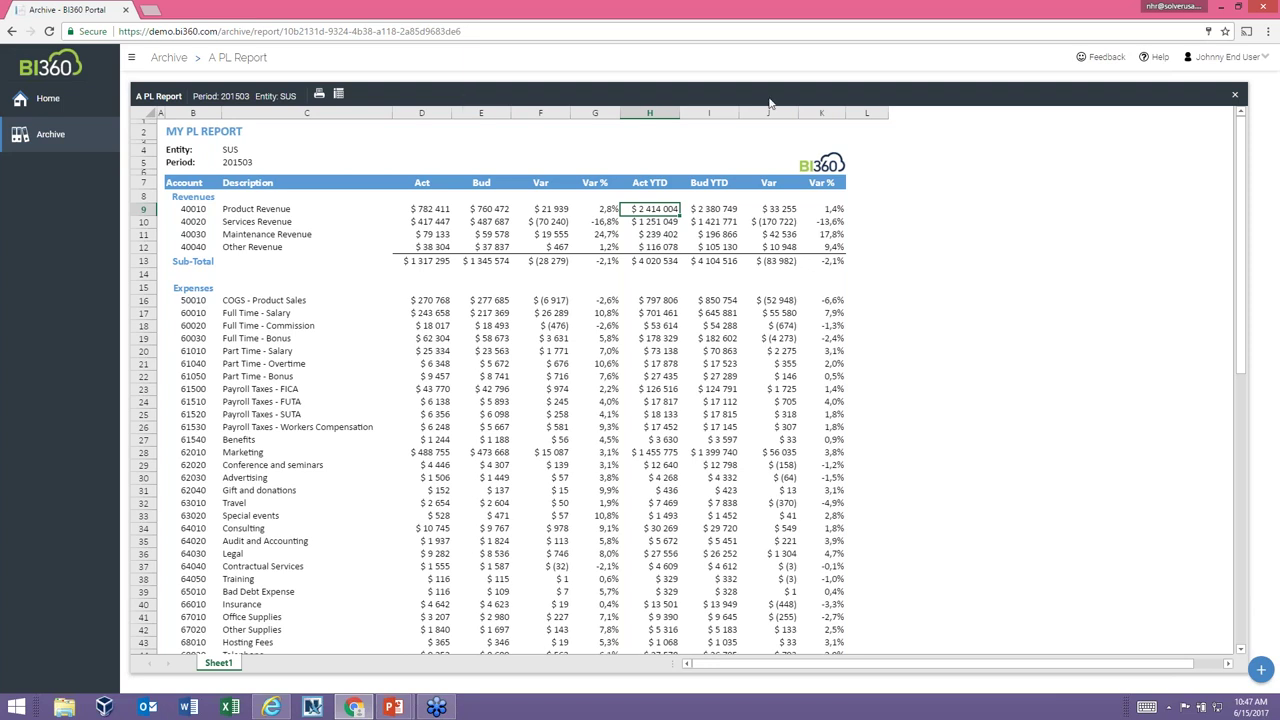
{"action": "left_click", "coordinate": [1234, 95]}
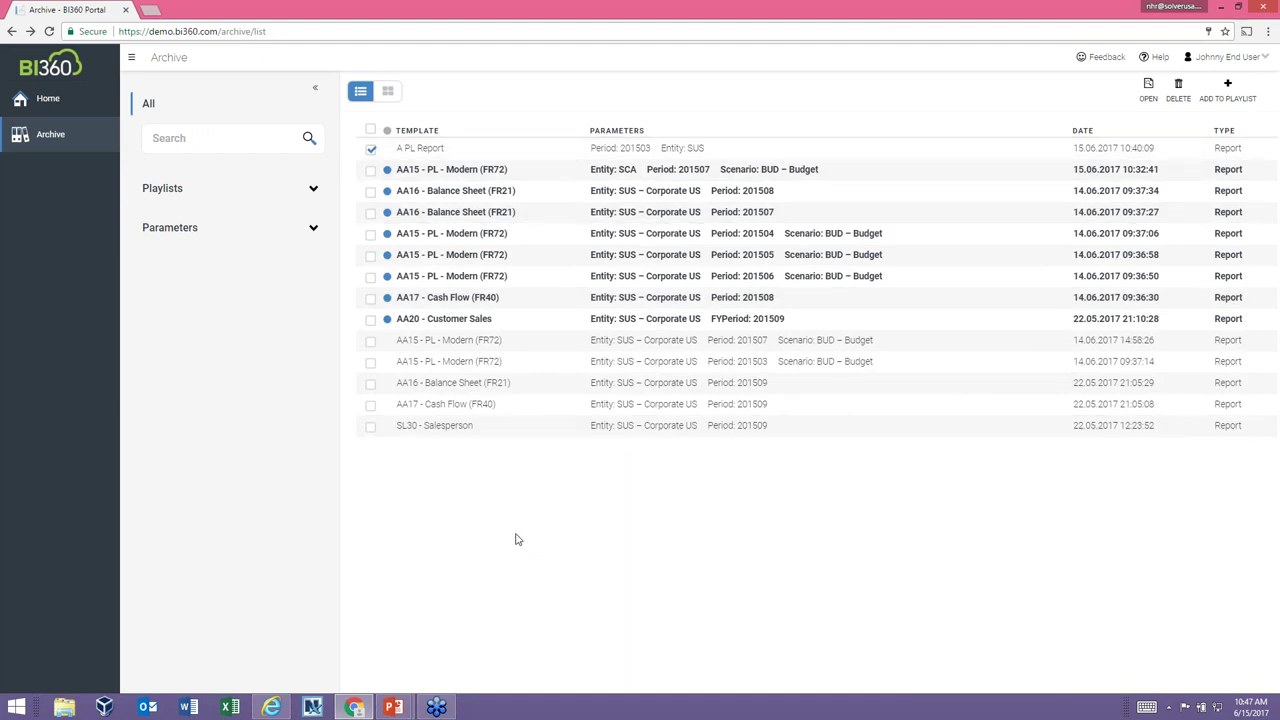
- Swap A PL Report for AA15 - PL - Modern (FR72) for SCA plus SL30 - Salesperson, and open both
{"action": "left_click", "coordinate": [371, 149]}
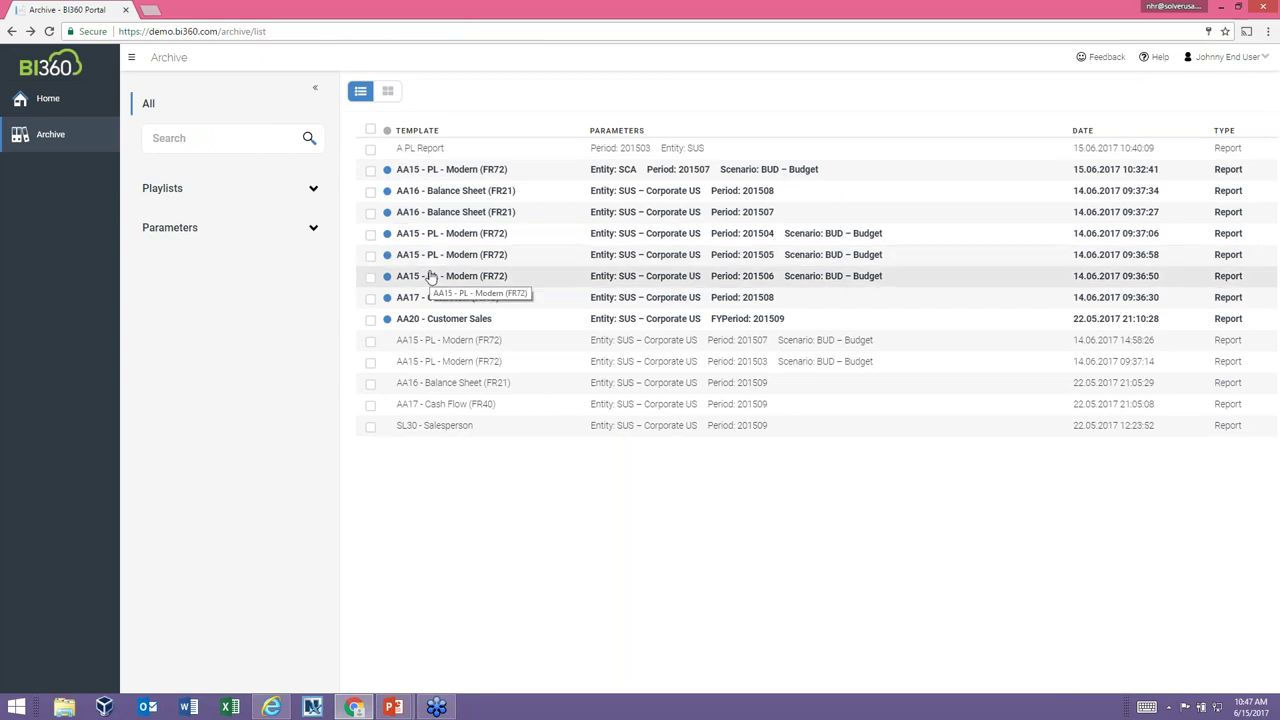
{"action": "left_click", "coordinate": [371, 170]}
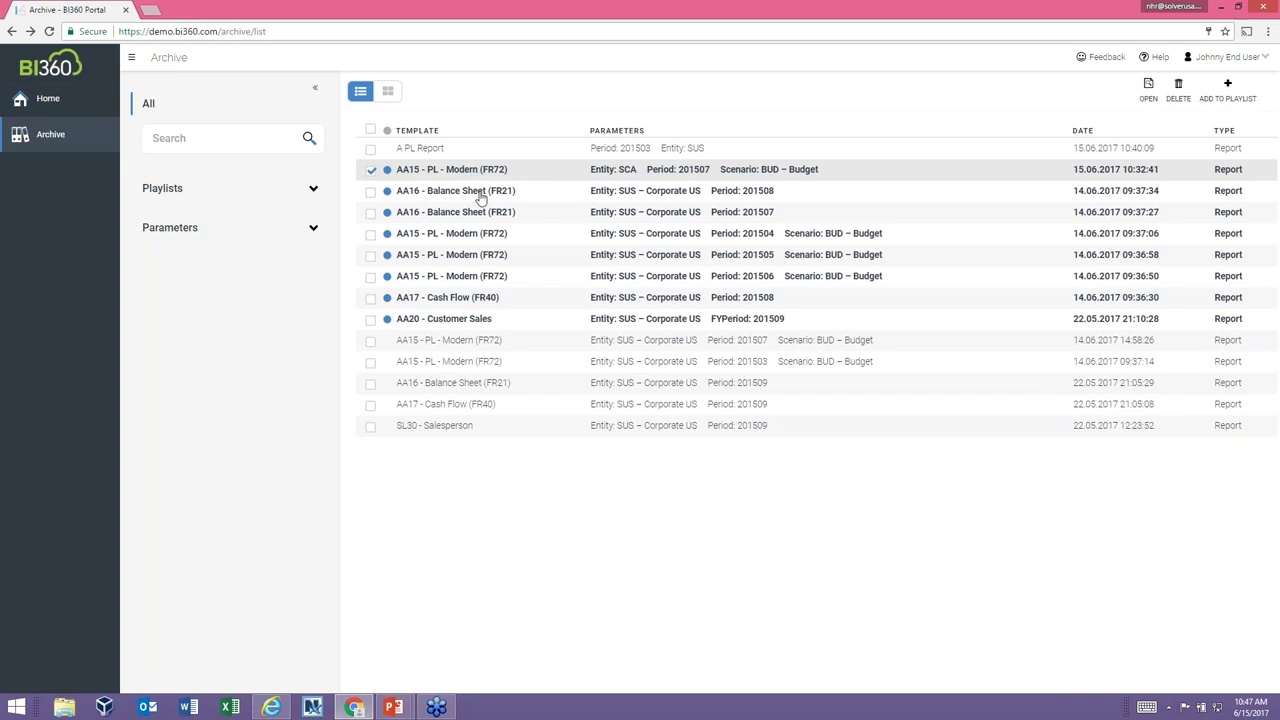
{"action": "left_click", "coordinate": [372, 429]}
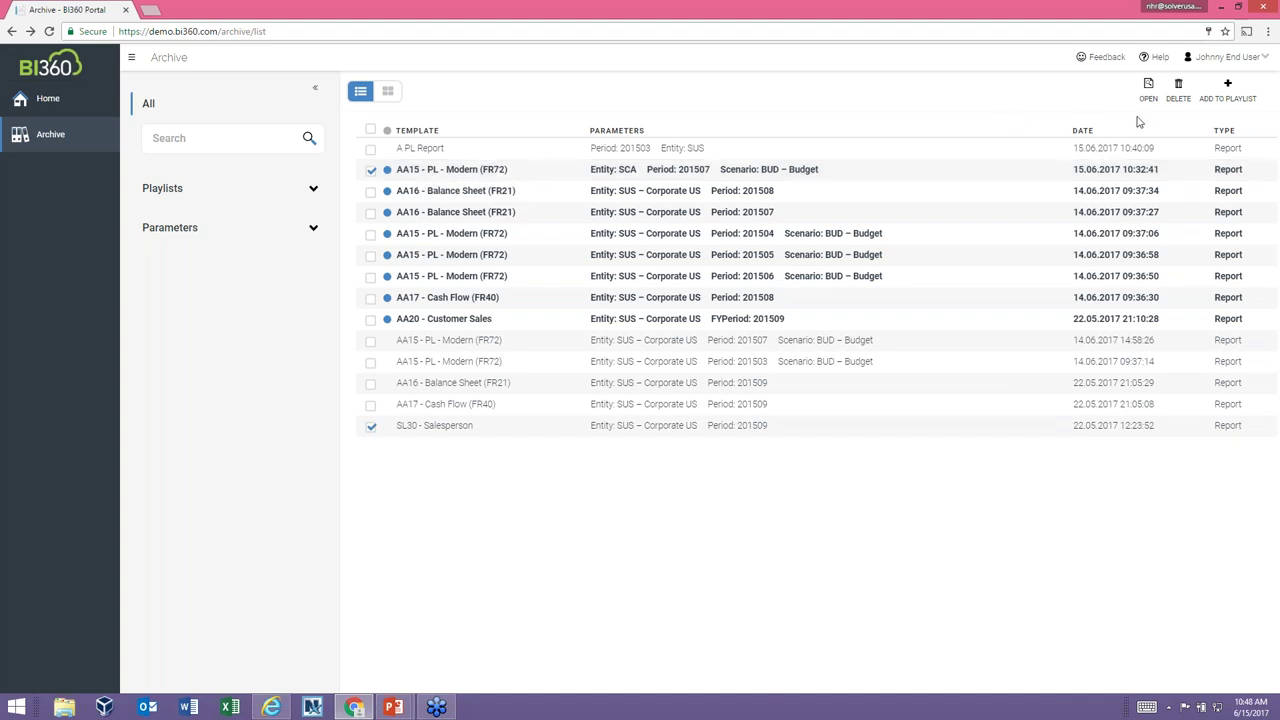
{"action": "left_click", "coordinate": [1147, 88]}
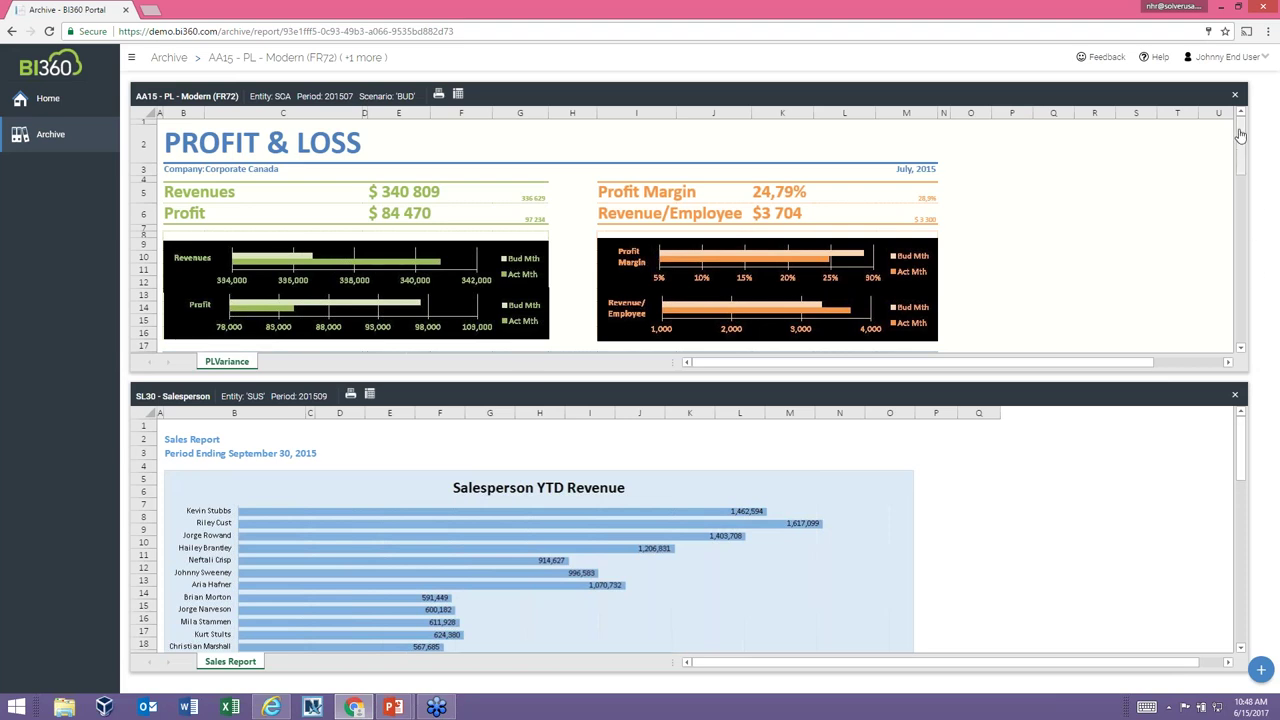
- Resize the split panels and select cells E20 and F20 in the PL - Modern report
{"action": "left_click_drag", "start_coordinate": [1240, 138], "coordinate": [1241, 190]}
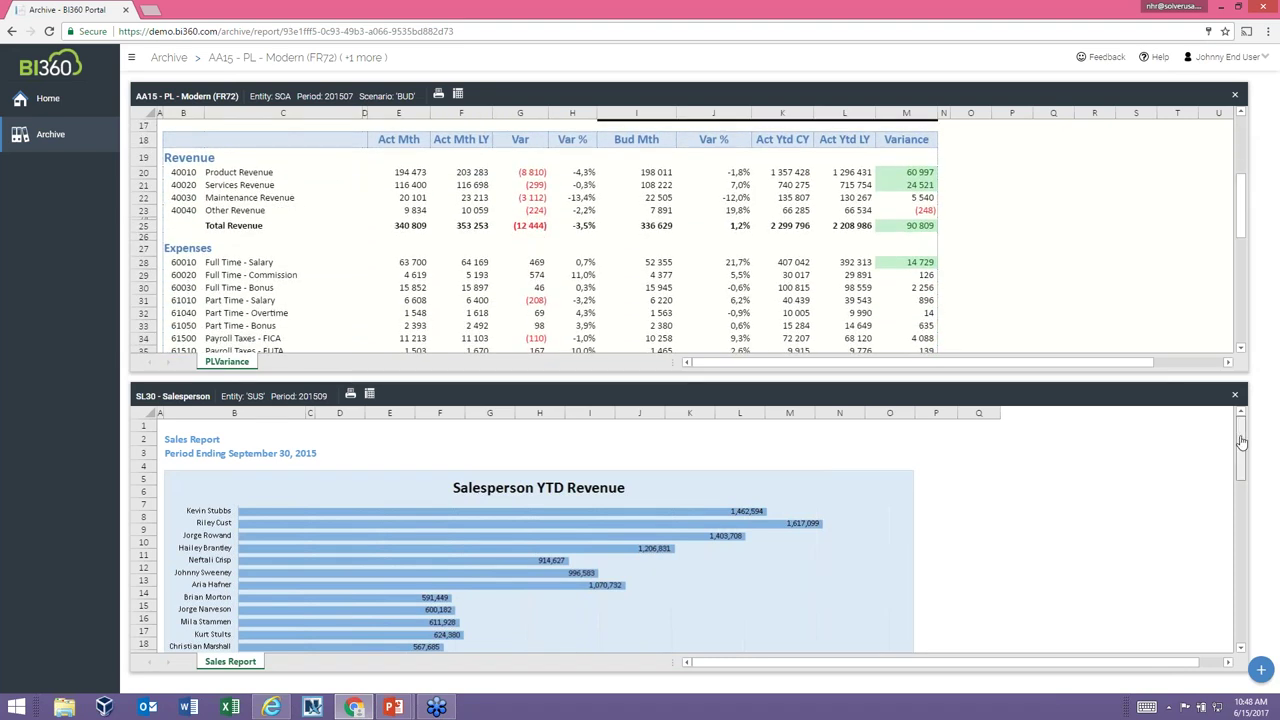
{"action": "left_click_drag", "start_coordinate": [1241, 440], "coordinate": [1230, 572]}
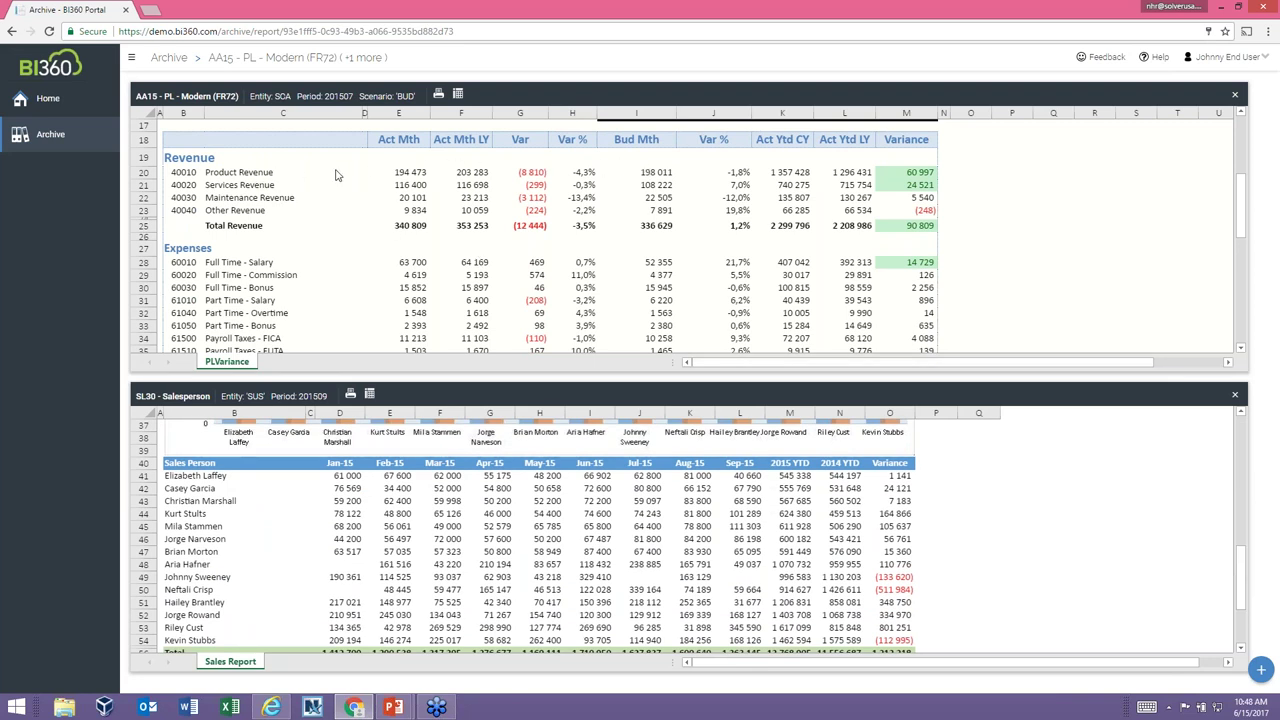
{"action": "left_click", "coordinate": [416, 180]}
{"action": "left_click", "coordinate": [467, 177]}
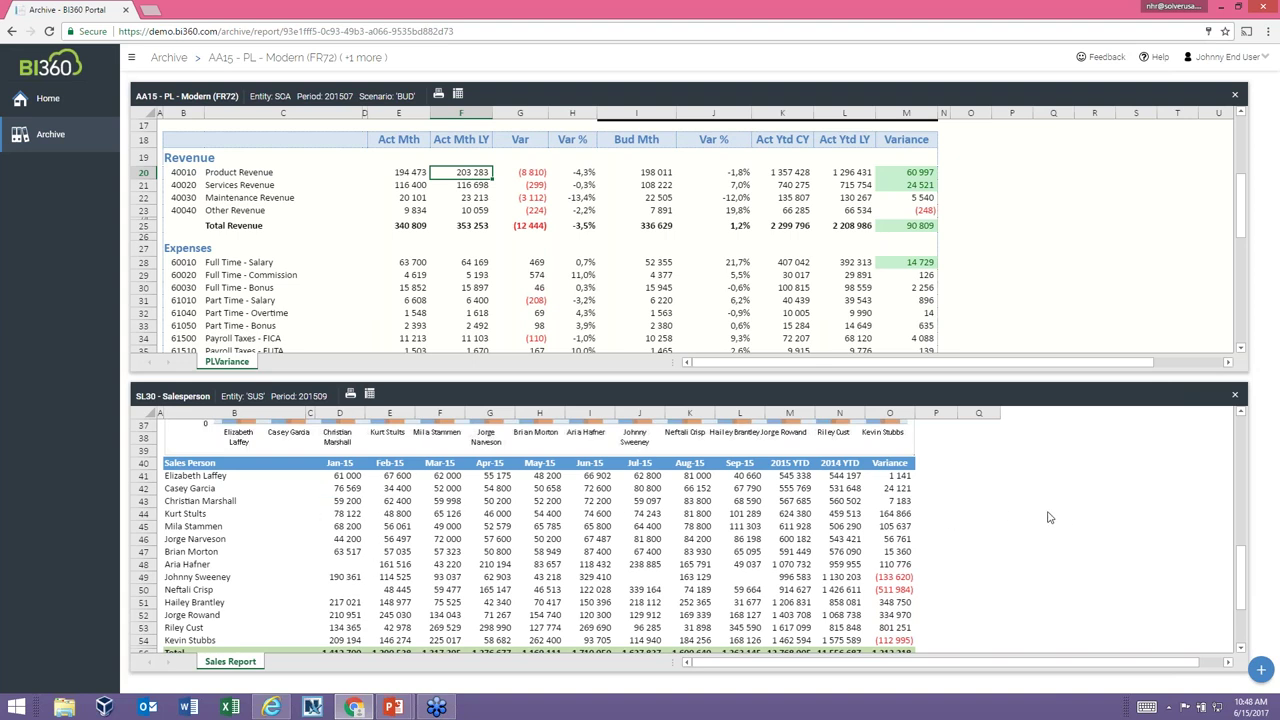
- Scroll through both panels to compare the PL Variance and Sales Report figures
{"action": "scroll", "coordinate": [1046, 517], "scroll_direction": "down", "scroll_amount": 1}
{"action": "scroll", "coordinate": [1046, 517], "scroll_direction": "up", "scroll_amount": 6}
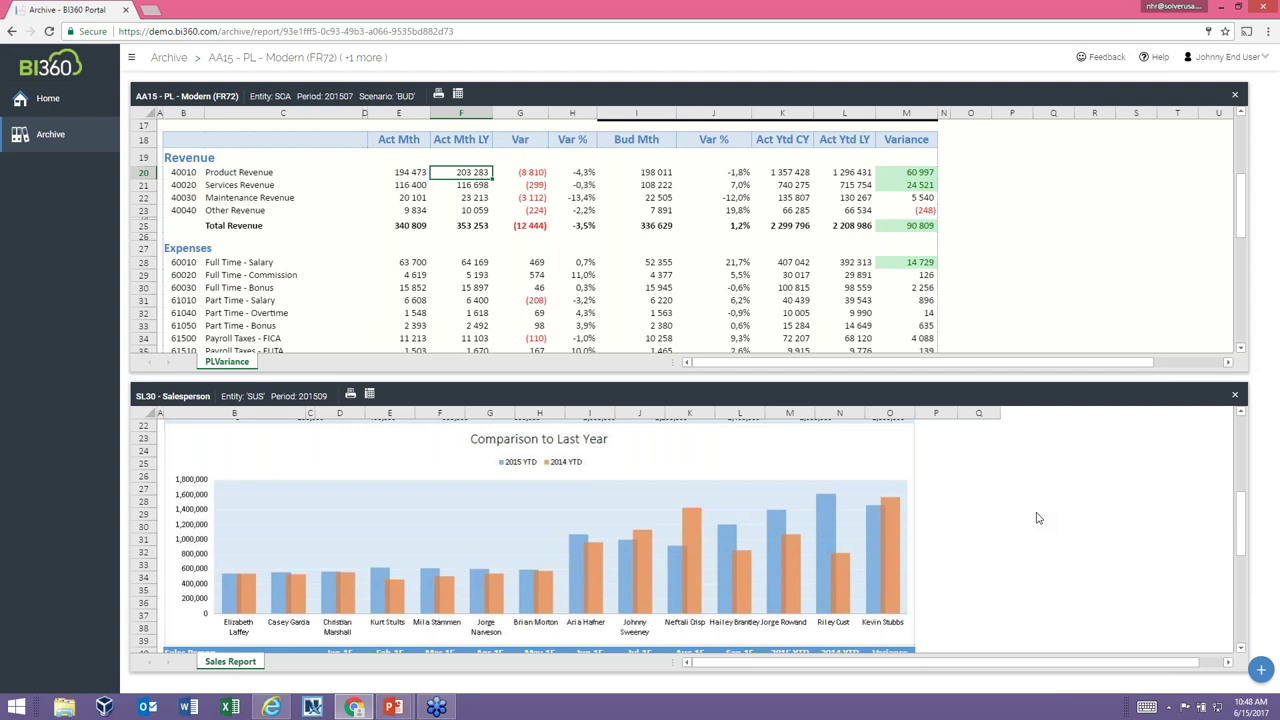
{"action": "scroll", "coordinate": [1037, 517], "scroll_direction": "down", "scroll_amount": 6}
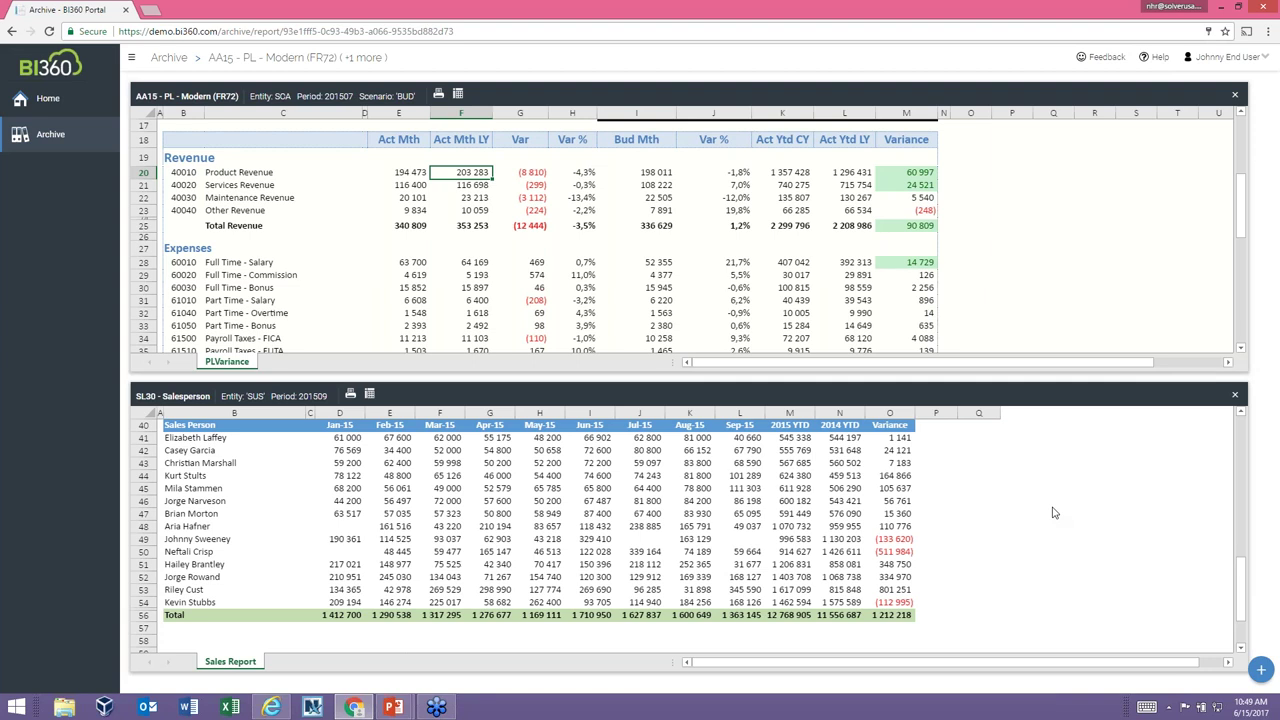
{"action": "left_click_drag", "start_coordinate": [1240, 571], "coordinate": [1240, 567]}
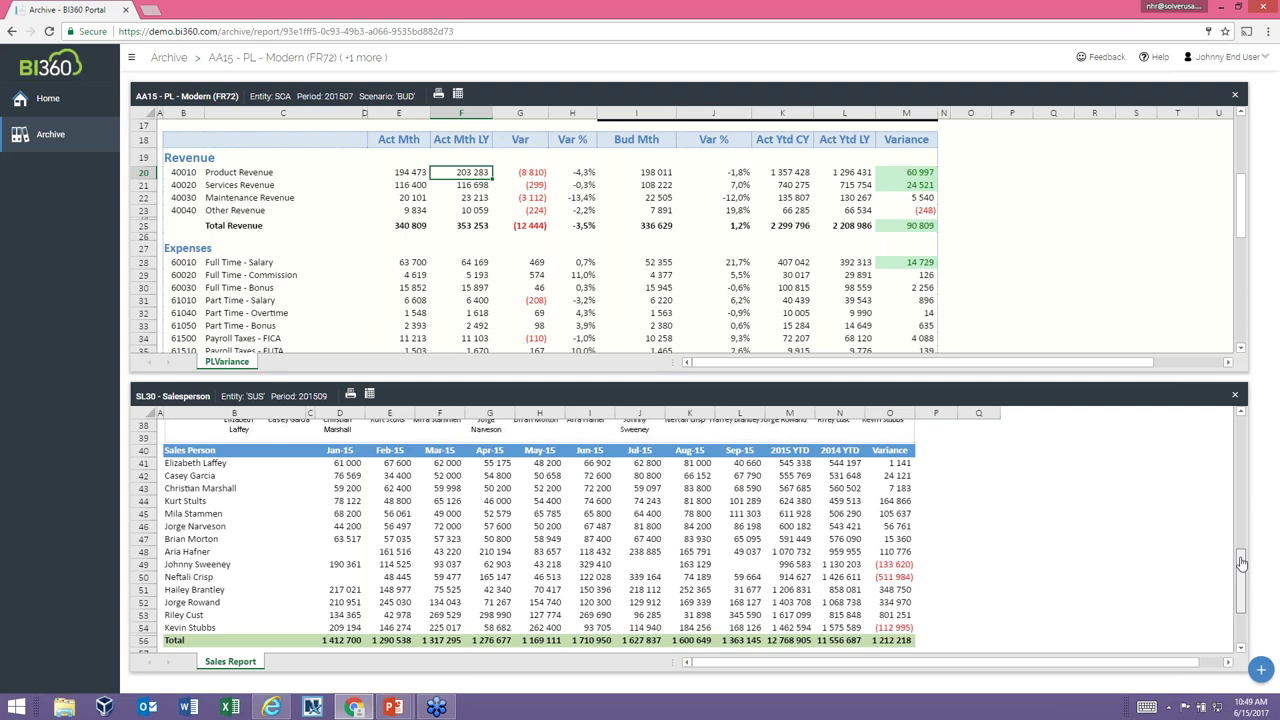
{"action": "left_click_drag", "start_coordinate": [1240, 563], "coordinate": [1246, 569]}
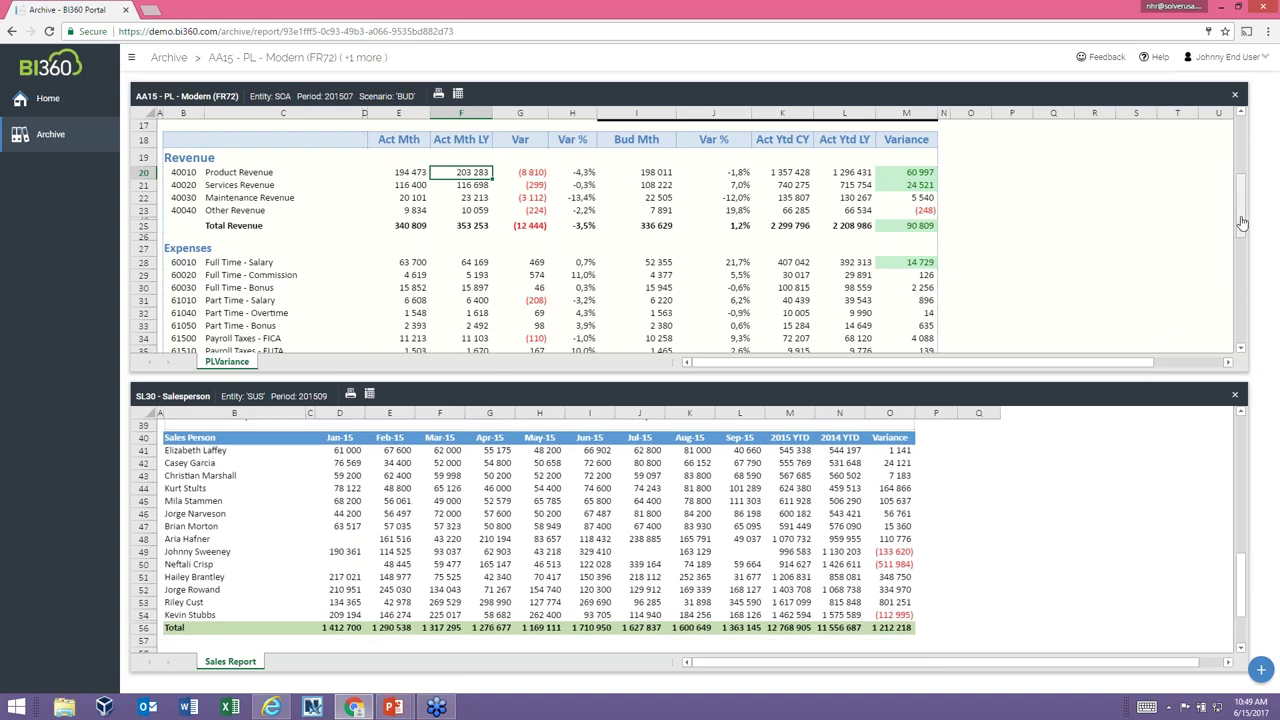
{"action": "left_click_drag", "start_coordinate": [1238, 217], "coordinate": [1248, 215]}
- Close the PL Variance and Sales Report panels and untick the AA15 PL - Modern row
{"action": "left_click", "coordinate": [1234, 95]}
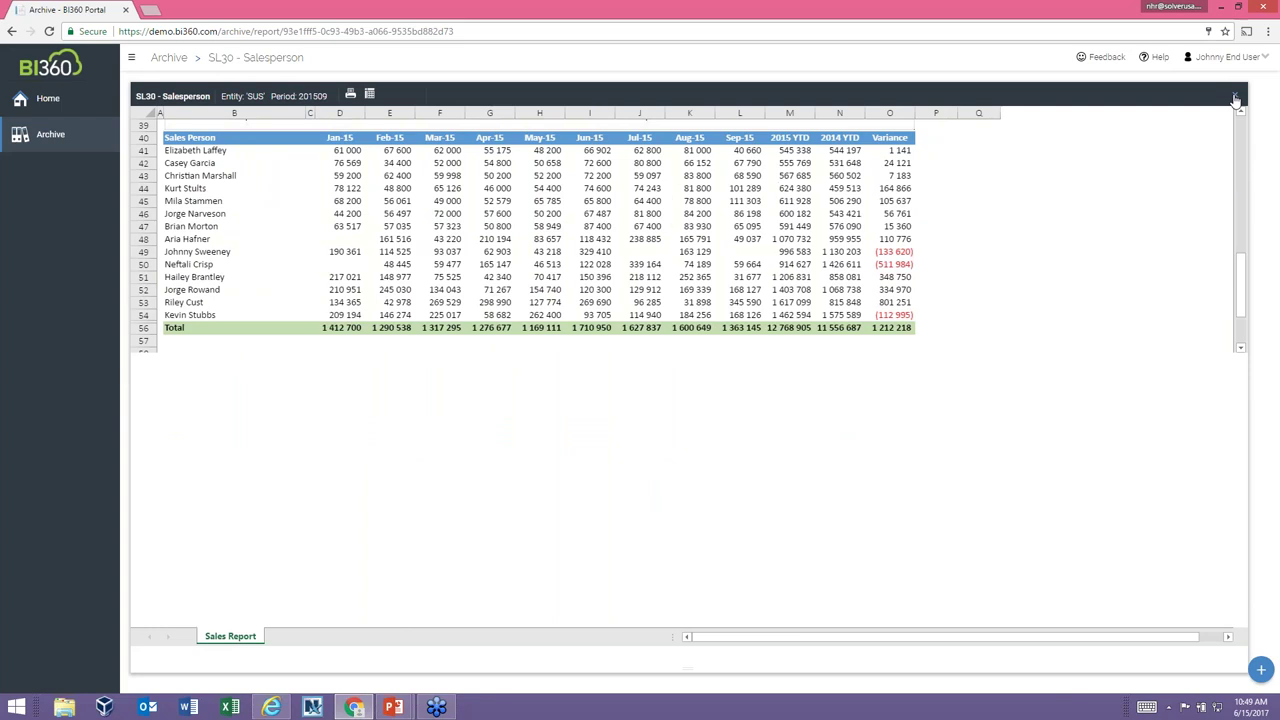
{"action": "left_click", "coordinate": [1236, 97]}
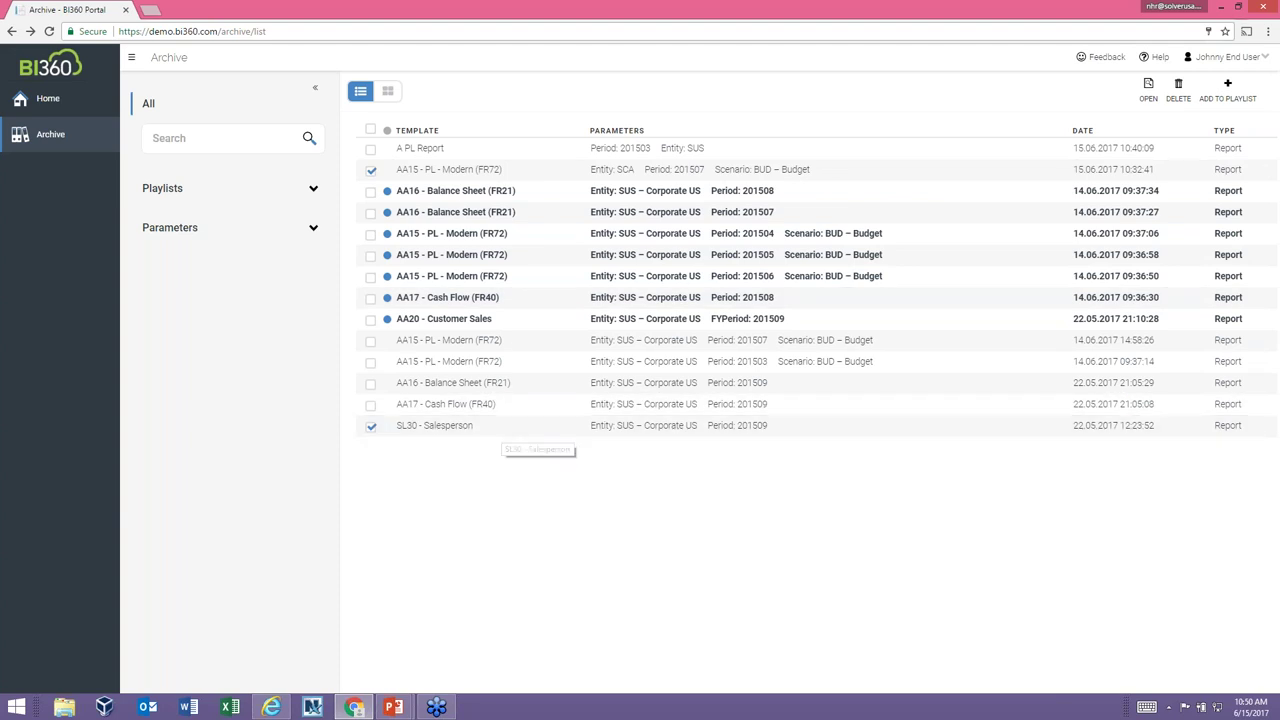
{"action": "left_click_drag", "start_coordinate": [369, 170], "coordinate": [310, 192]}
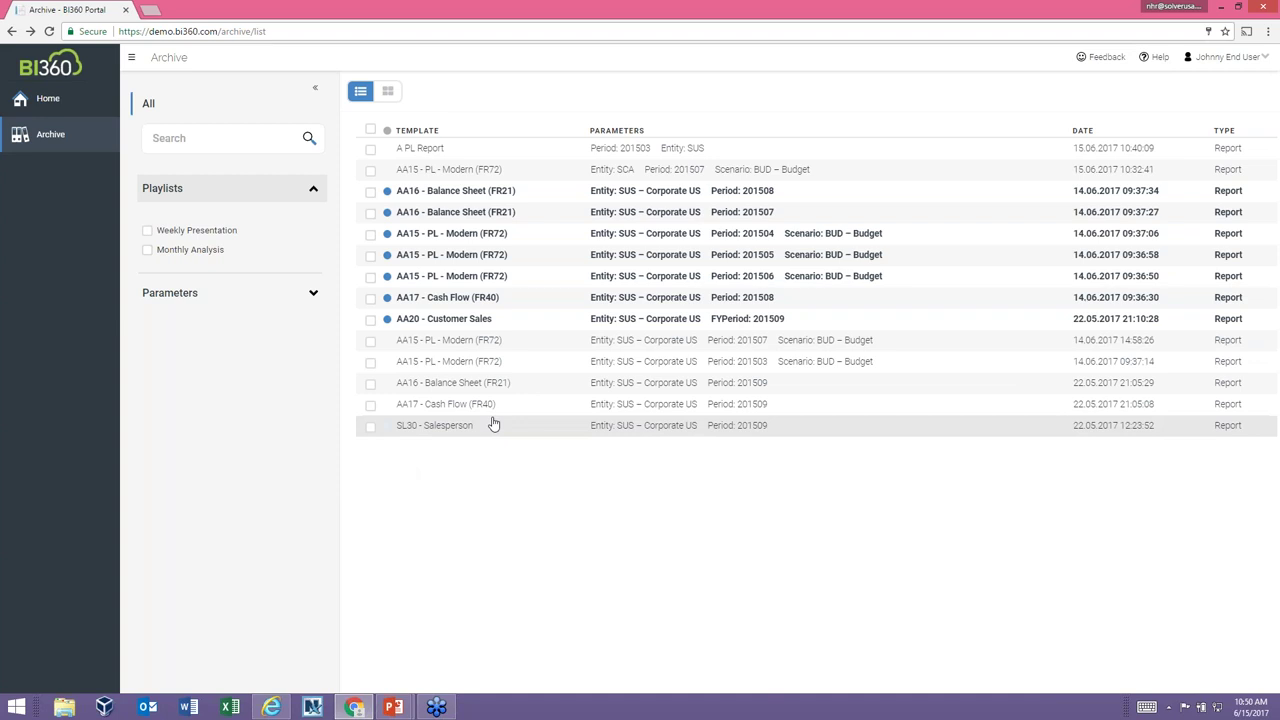
- Filter the archive to the Monthly Analysis playlist and present it full screen
{"action": "left_click_drag", "start_coordinate": [366, 171], "coordinate": [371, 206]}
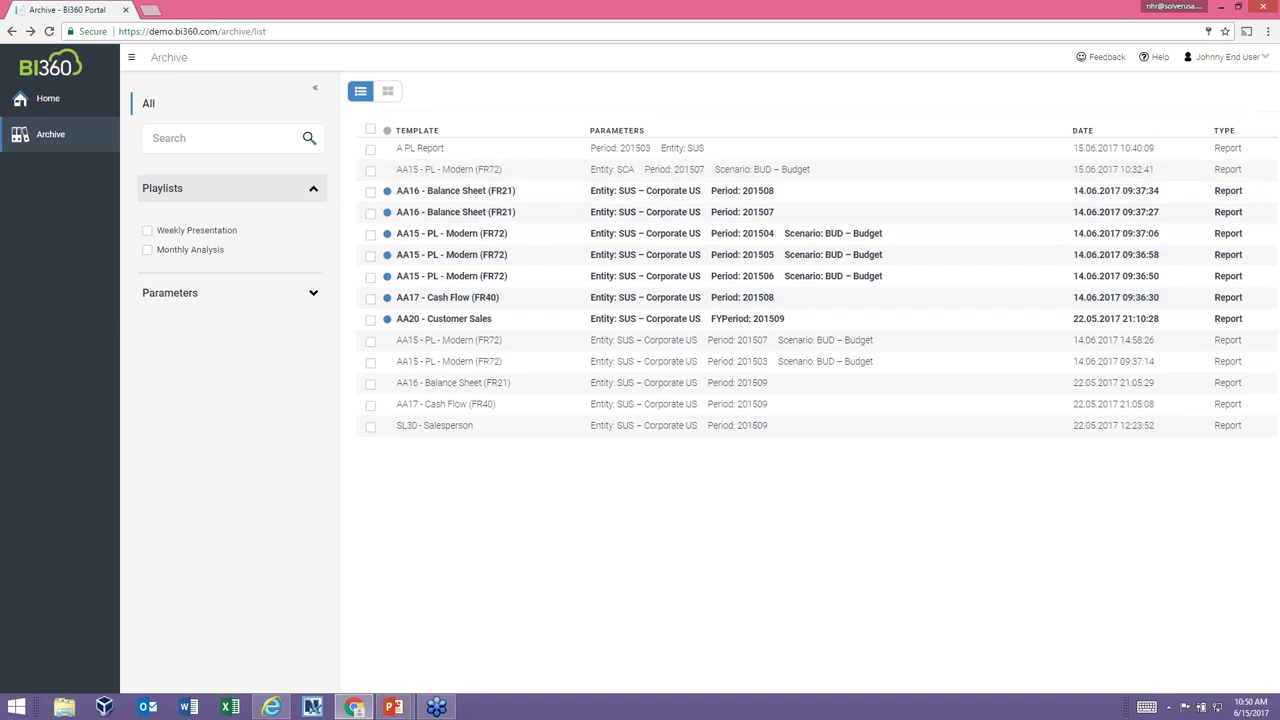
{"action": "left_click", "coordinate": [148, 253]}
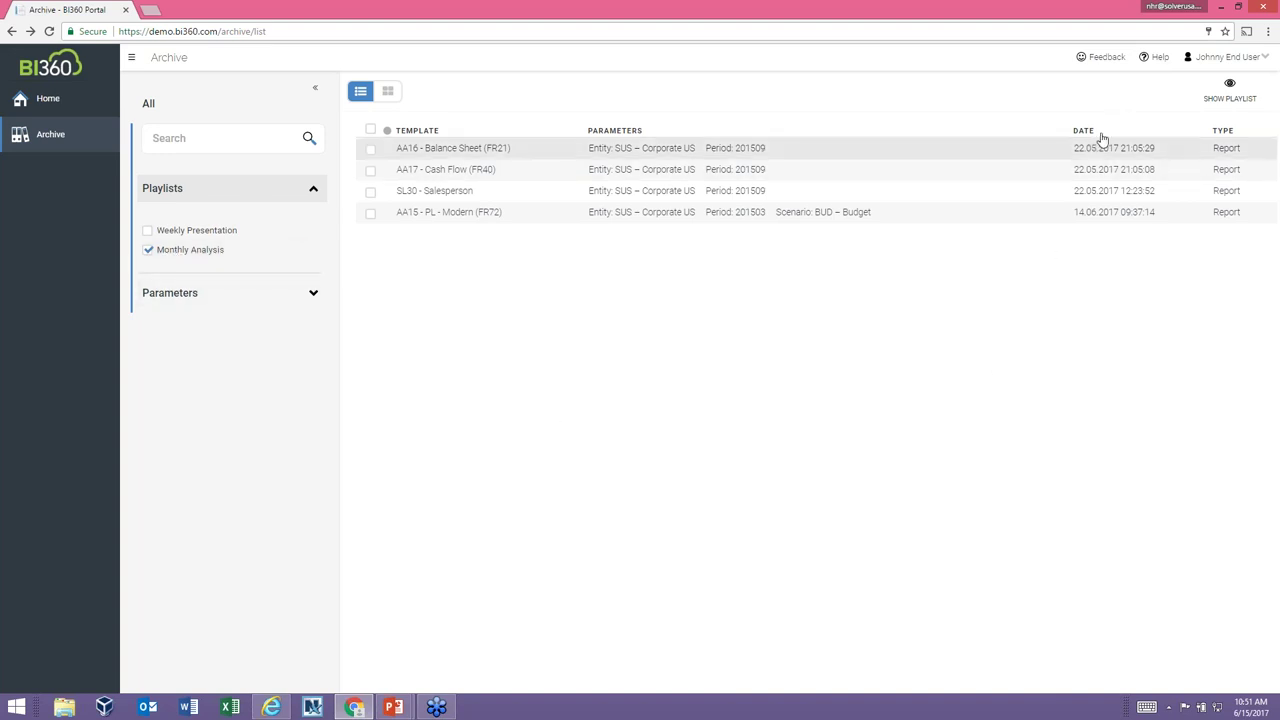
{"action": "left_click", "coordinate": [1234, 93]}
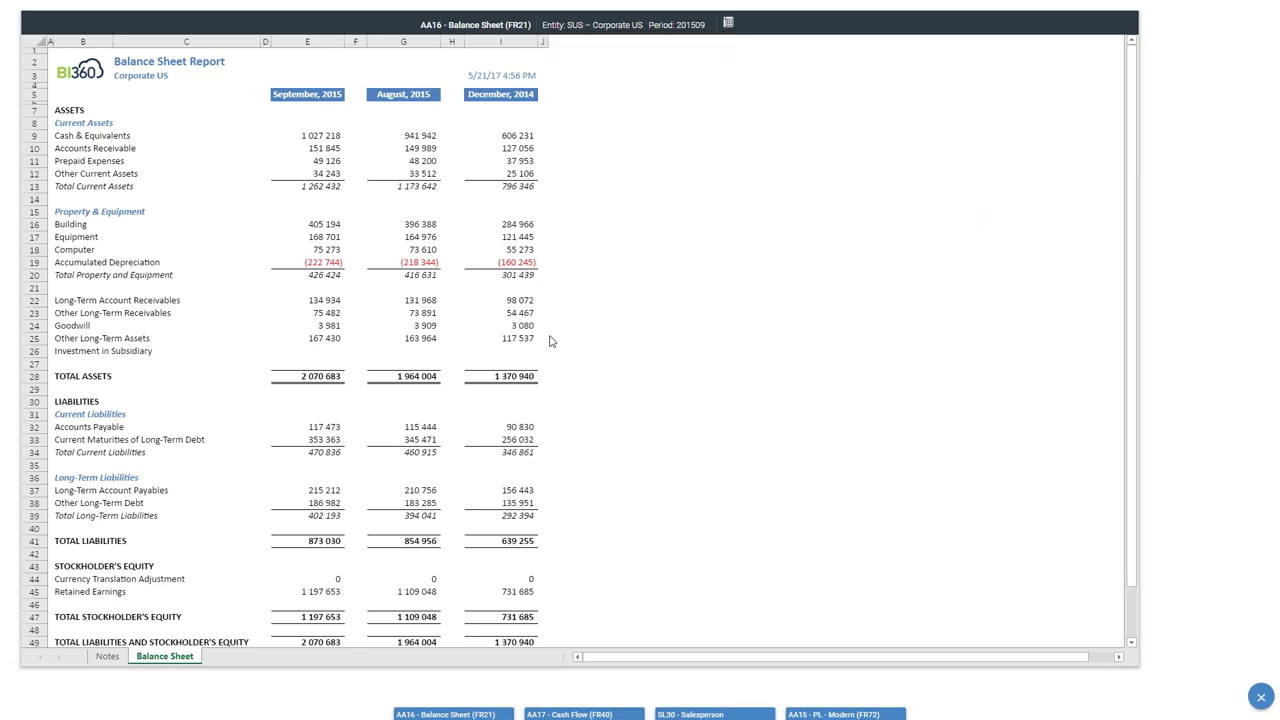
- Step through the Monthly Analysis playlist to the AA15 PL - Modern report, then exit the presentation
{"action": "mouse_move", "coordinate": [560, 708]}
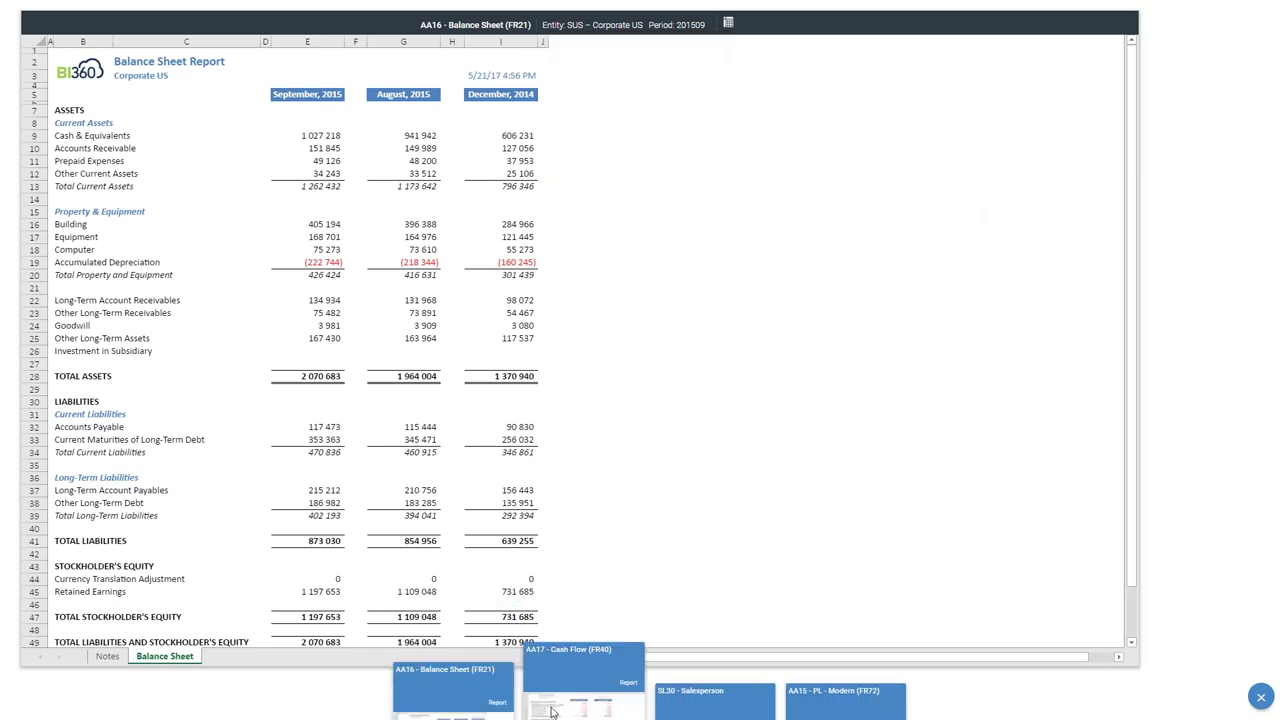
{"action": "mouse_move", "coordinate": [477, 702]}
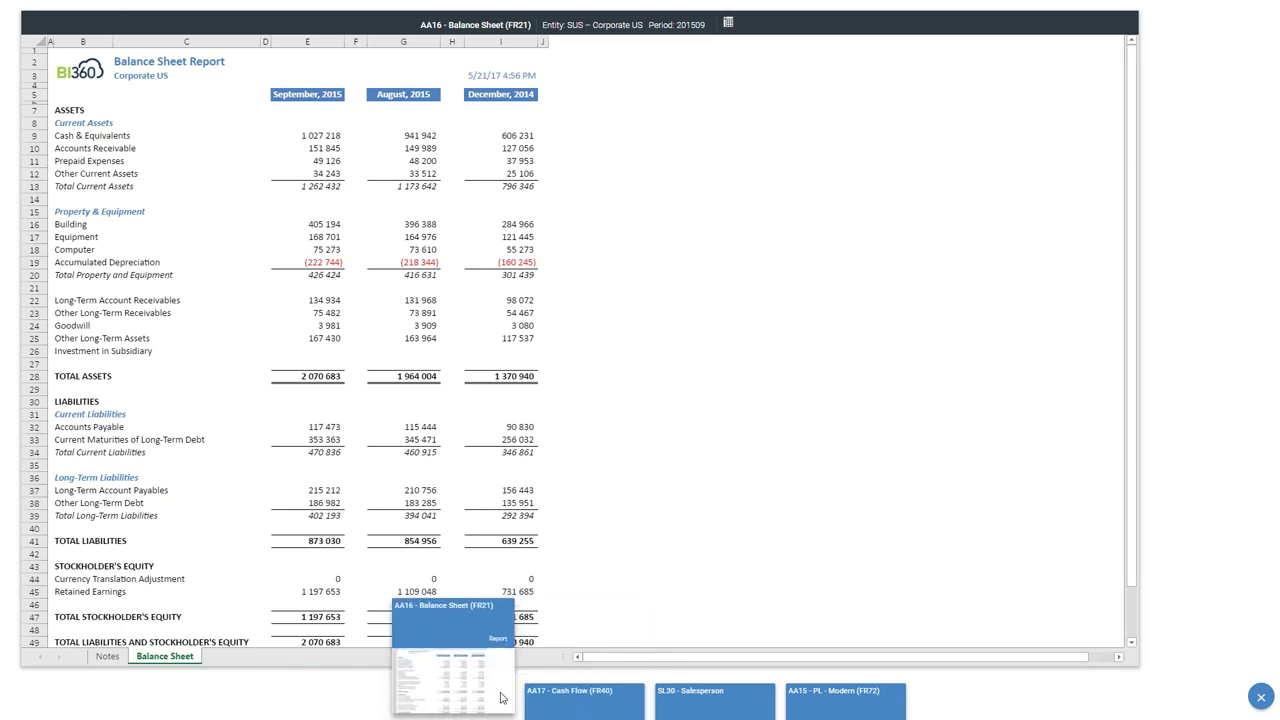
{"action": "mouse_move", "coordinate": [589, 672]}
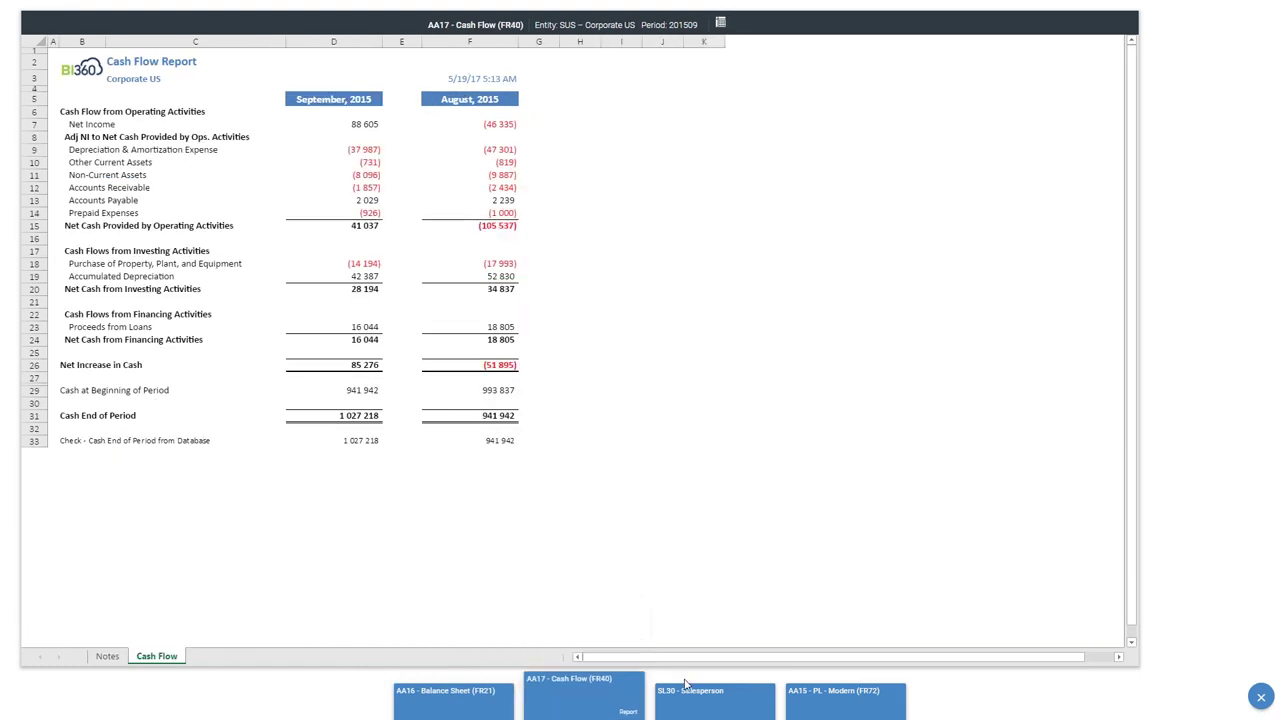
{"action": "mouse_move", "coordinate": [690, 685]}
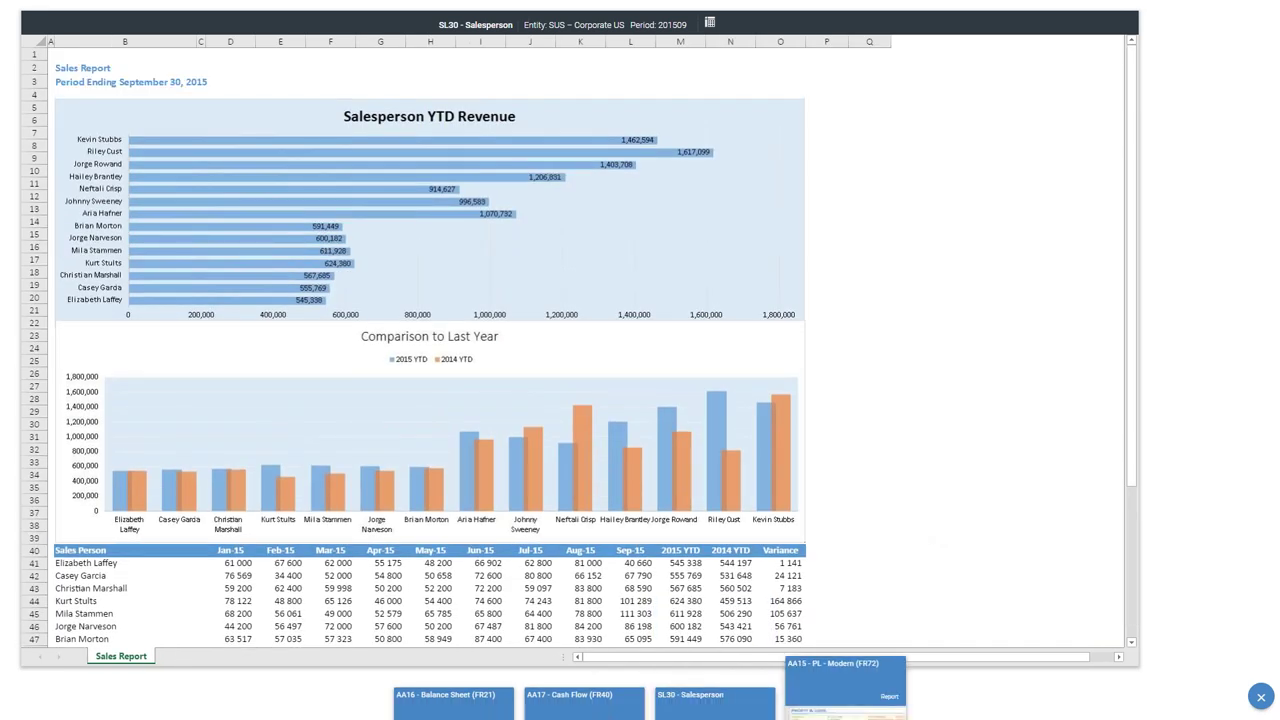
{"action": "scroll", "coordinate": [924, 490], "scroll_direction": "down", "scroll_amount": 2}
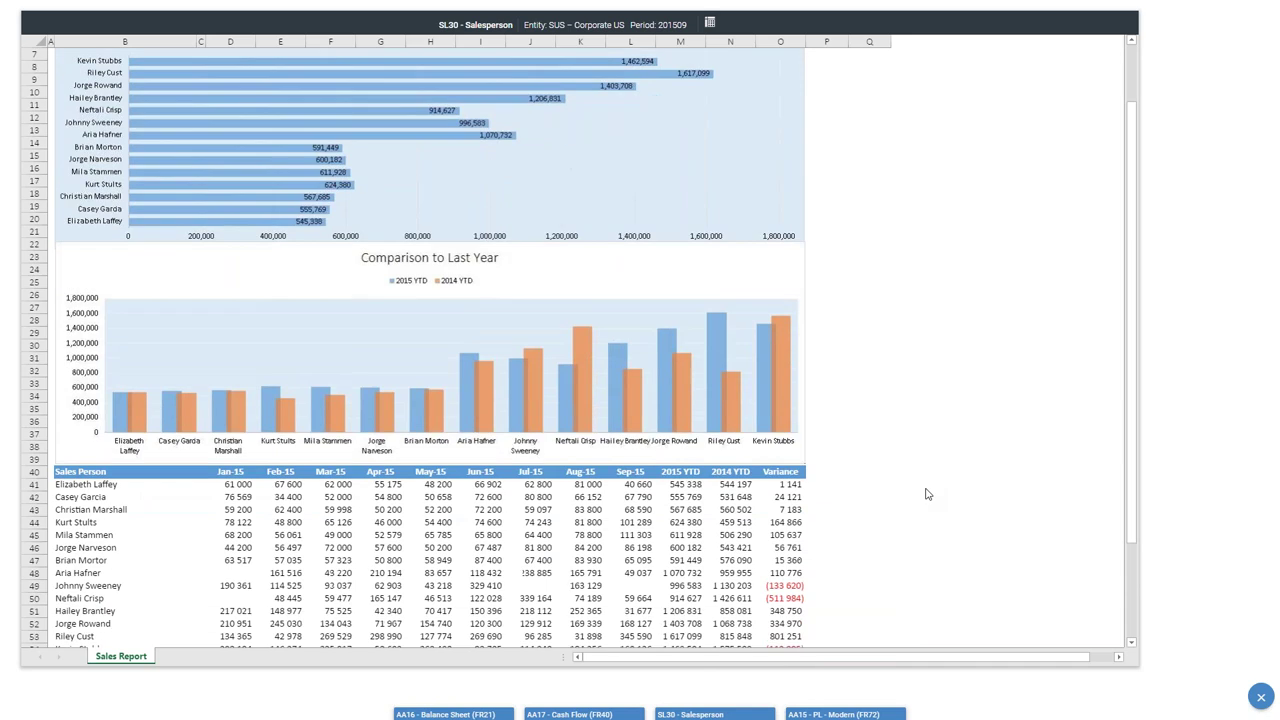
{"action": "scroll", "coordinate": [926, 494], "scroll_direction": "down", "scroll_amount": 5}
{"action": "scroll", "coordinate": [926, 494], "scroll_direction": "up", "scroll_amount": 6}
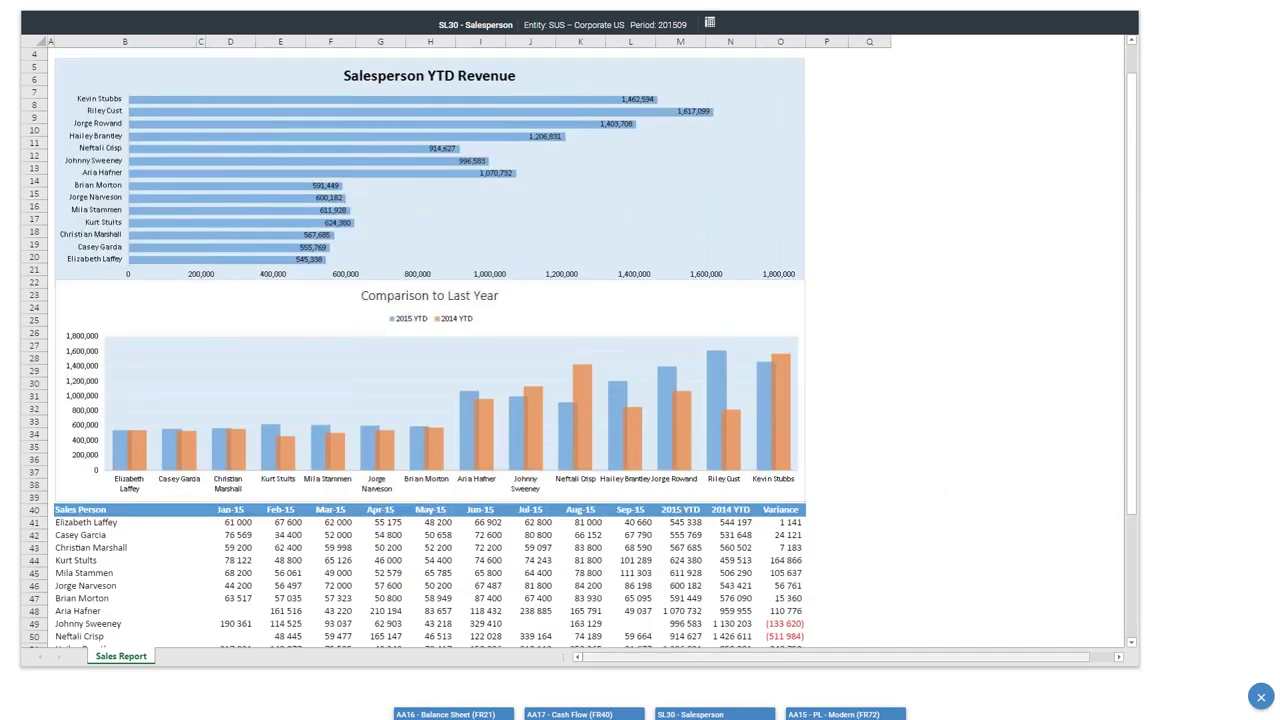
{"action": "left_click", "coordinate": [866, 692]}
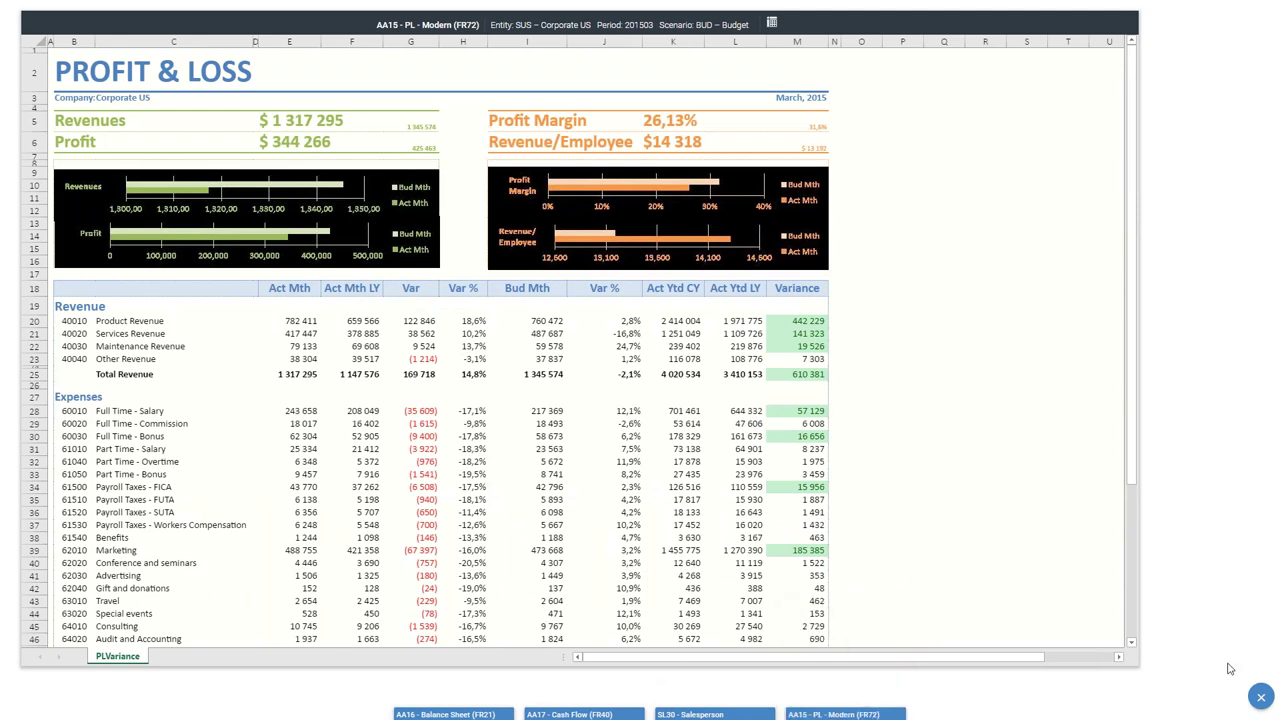
{"action": "left_click", "coordinate": [1260, 696]}
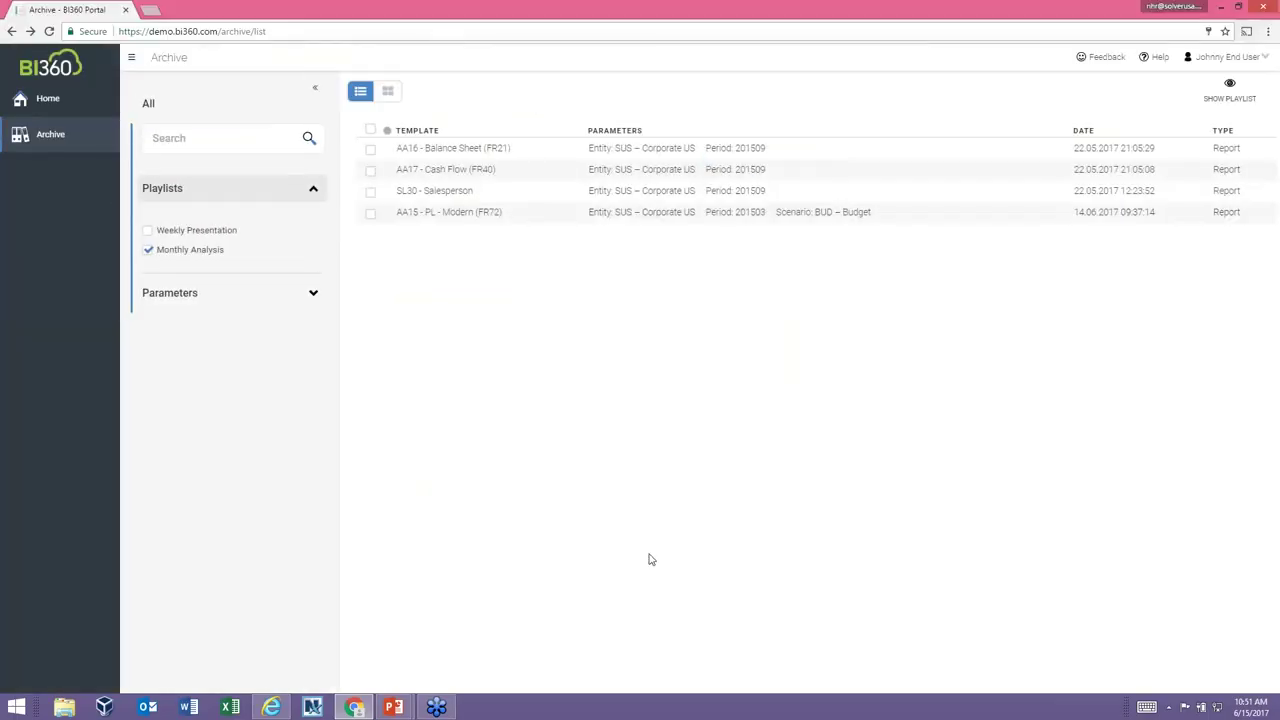
- Clear the Monthly Analysis filter and switch the archive to card view
{"action": "left_click", "coordinate": [148, 251]}
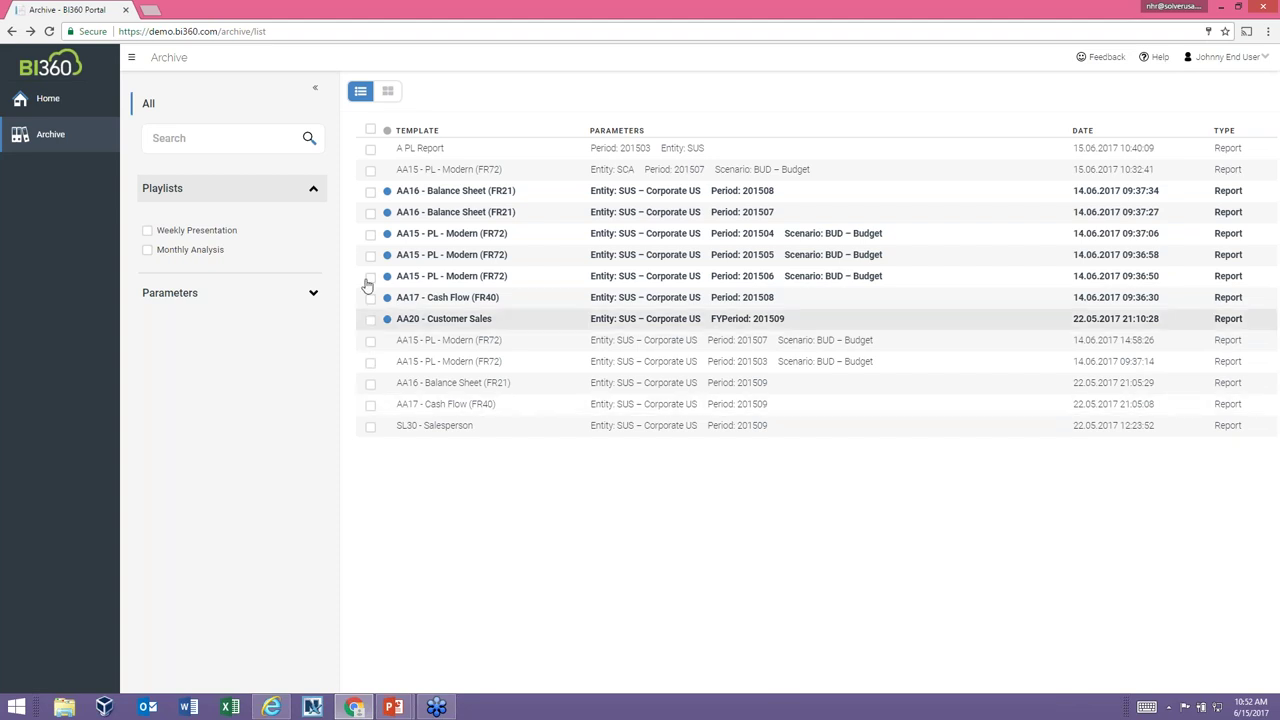
{"action": "left_click", "coordinate": [389, 92]}
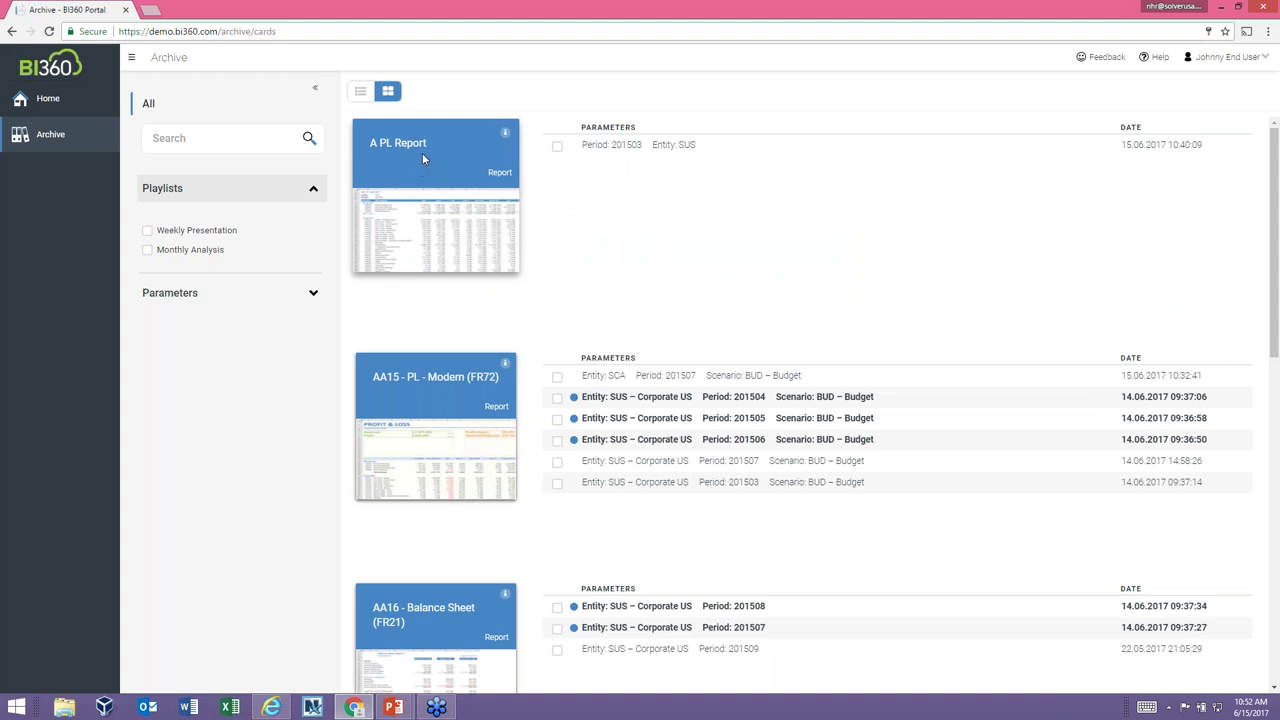
- Browse the cards, return to list view, and advance the slide show to 'Overview – What's Next?'
{"action": "scroll", "coordinate": [431, 405], "scroll_direction": "down", "scroll_amount": 1}
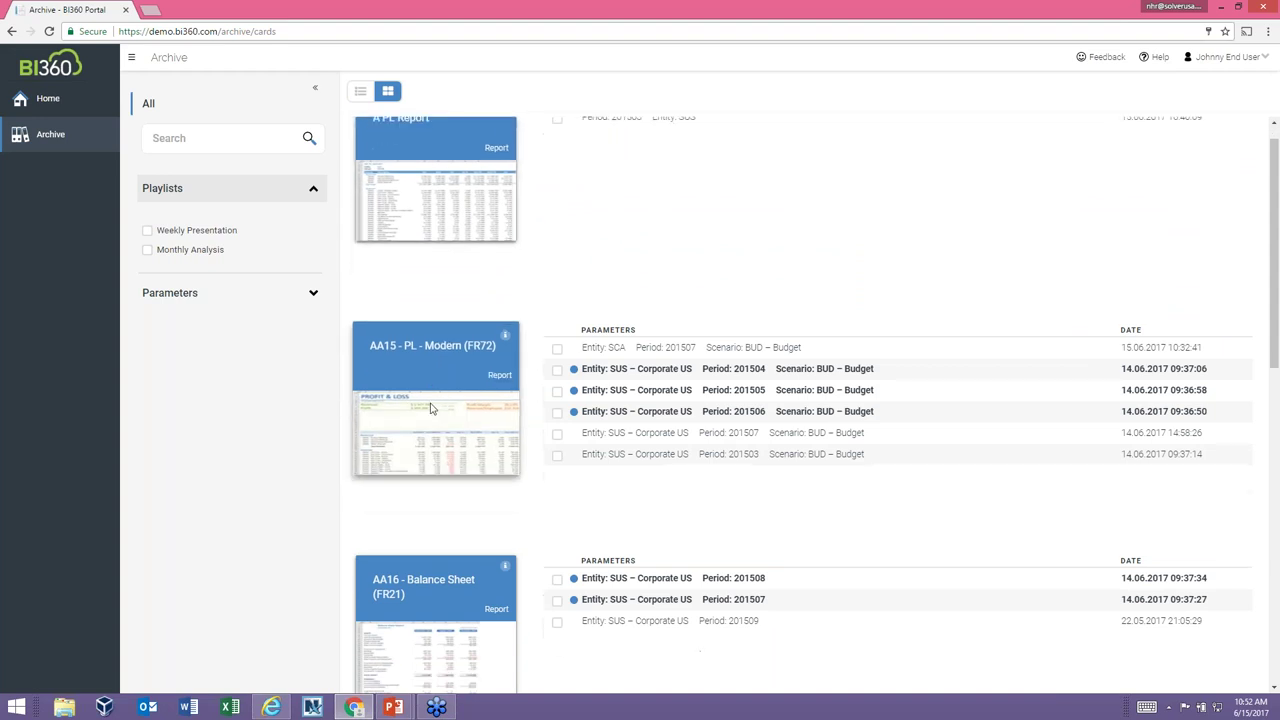
{"action": "scroll", "coordinate": [431, 408], "scroll_direction": "down", "scroll_amount": 1}
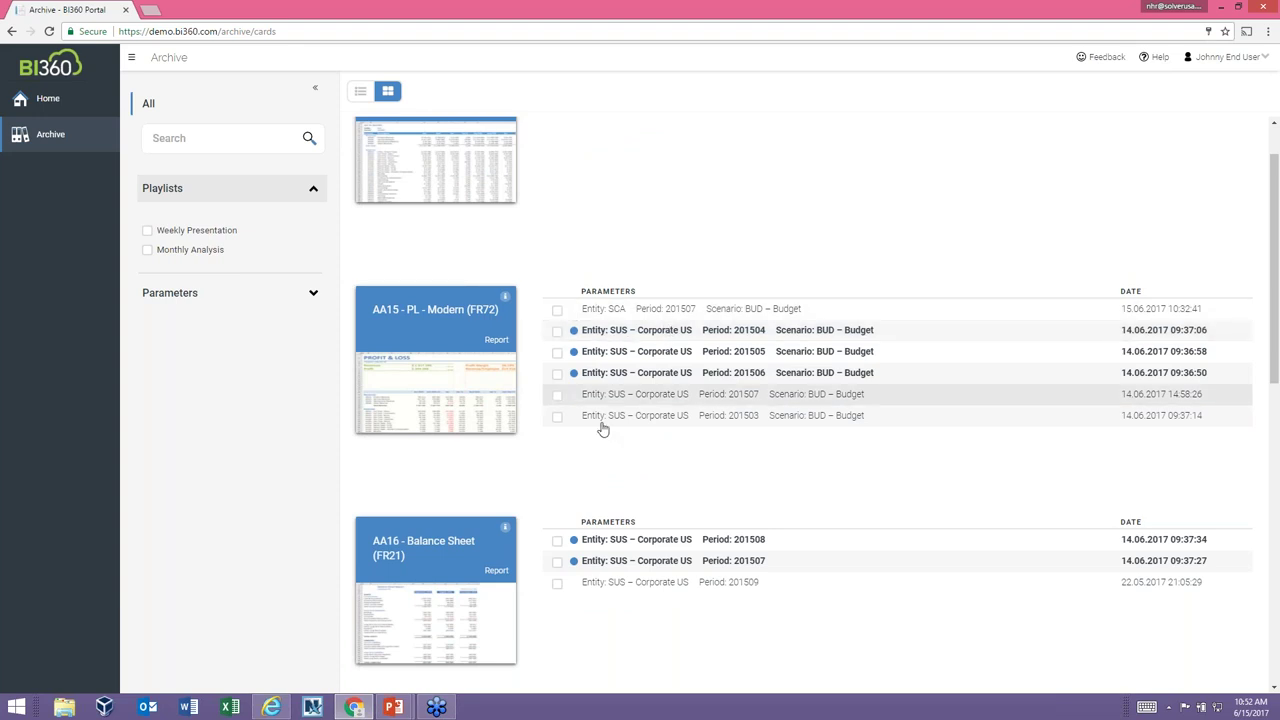
{"action": "scroll", "coordinate": [617, 400], "scroll_direction": "down", "scroll_amount": 1}
{"action": "scroll", "coordinate": [617, 400], "scroll_direction": "down", "scroll_amount": 3}
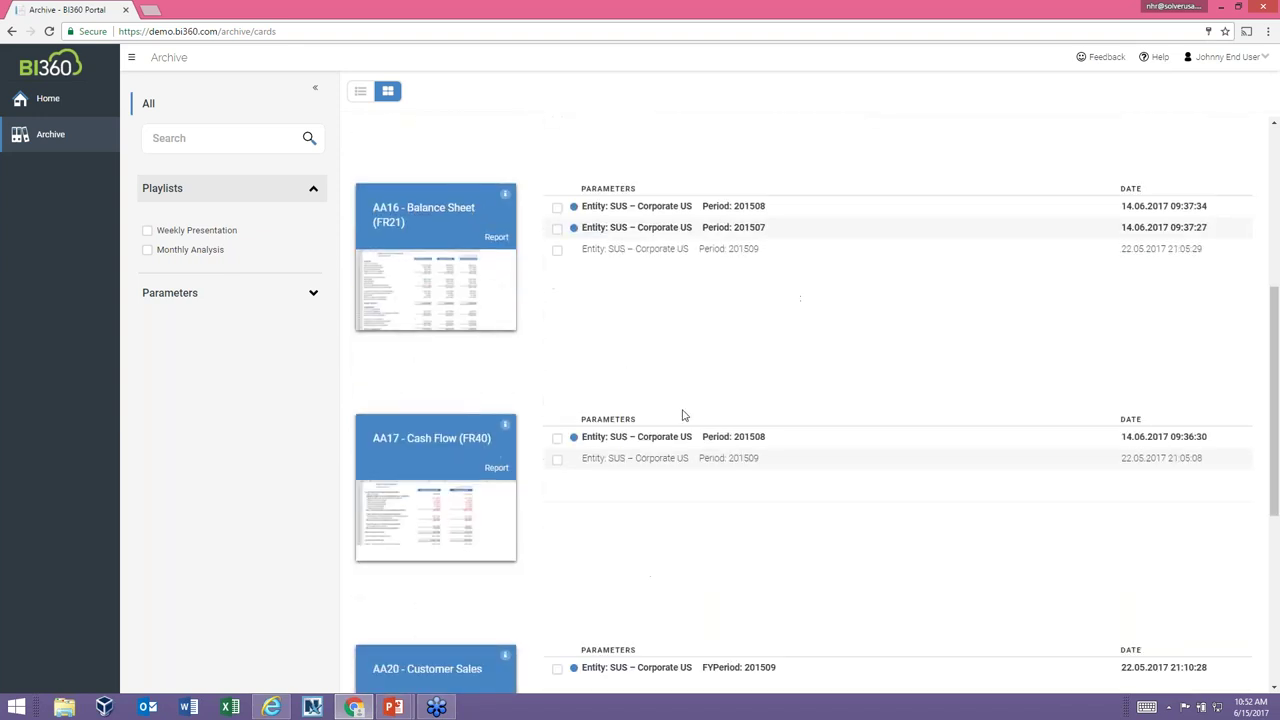
{"action": "scroll", "coordinate": [677, 405], "scroll_direction": "up", "scroll_amount": 4}
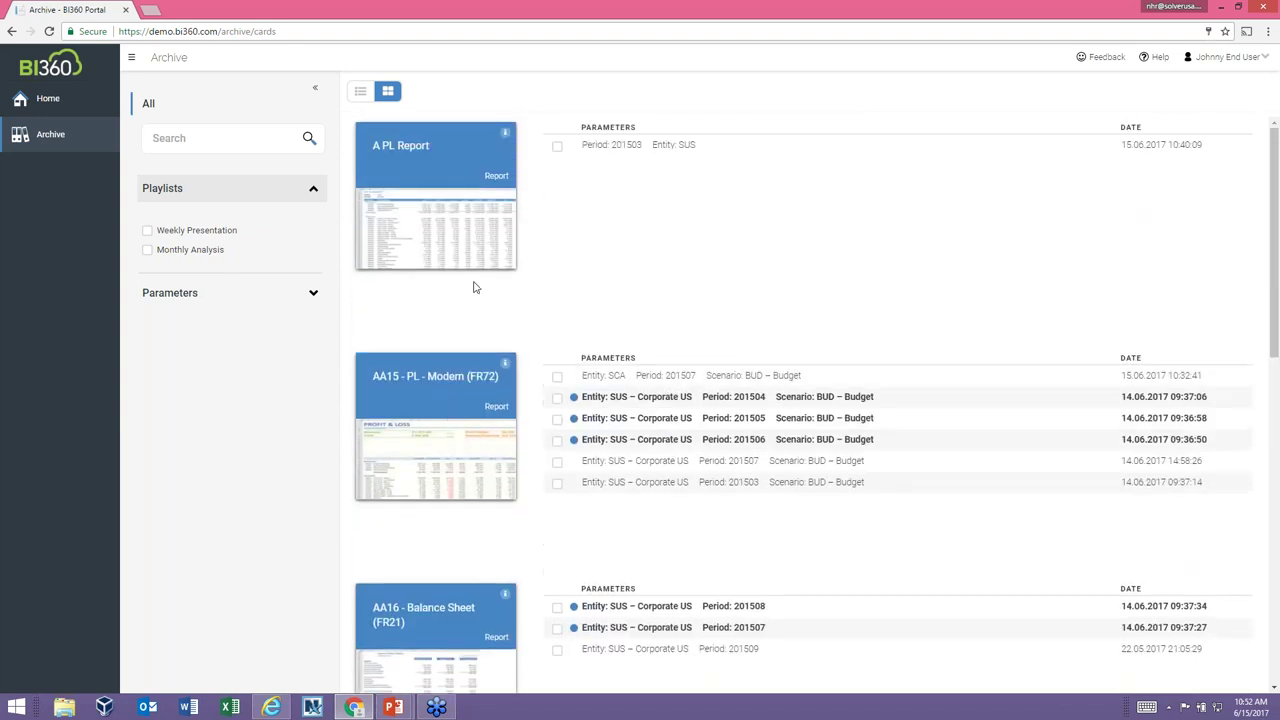
{"action": "left_click", "coordinate": [360, 93]}
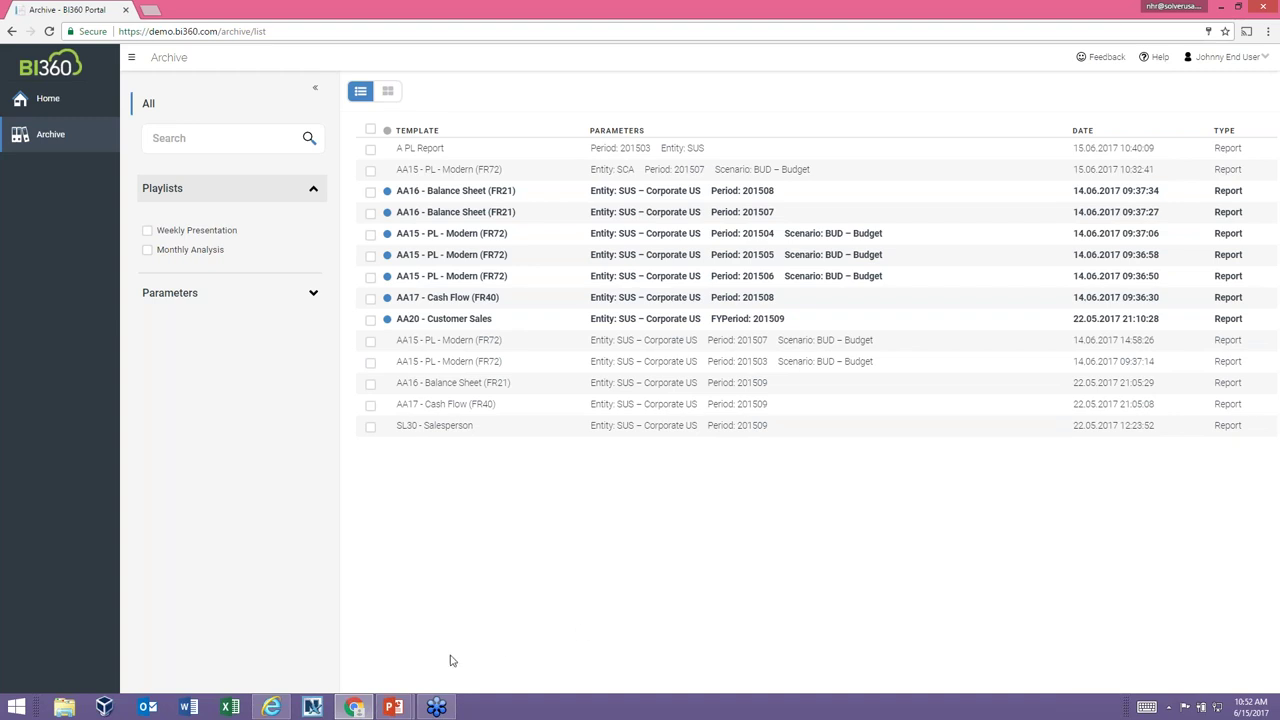
{"action": "key", "text": "alt+Tab"}
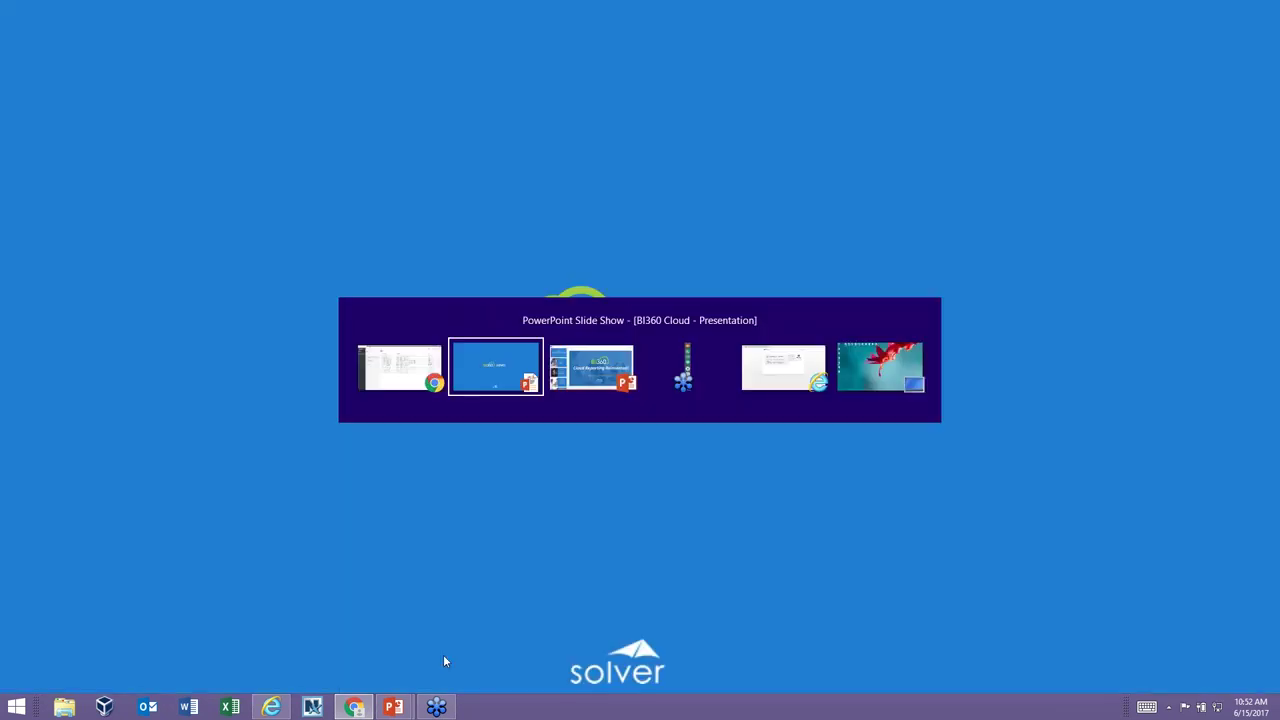
{"action": "key", "text": "Right"}
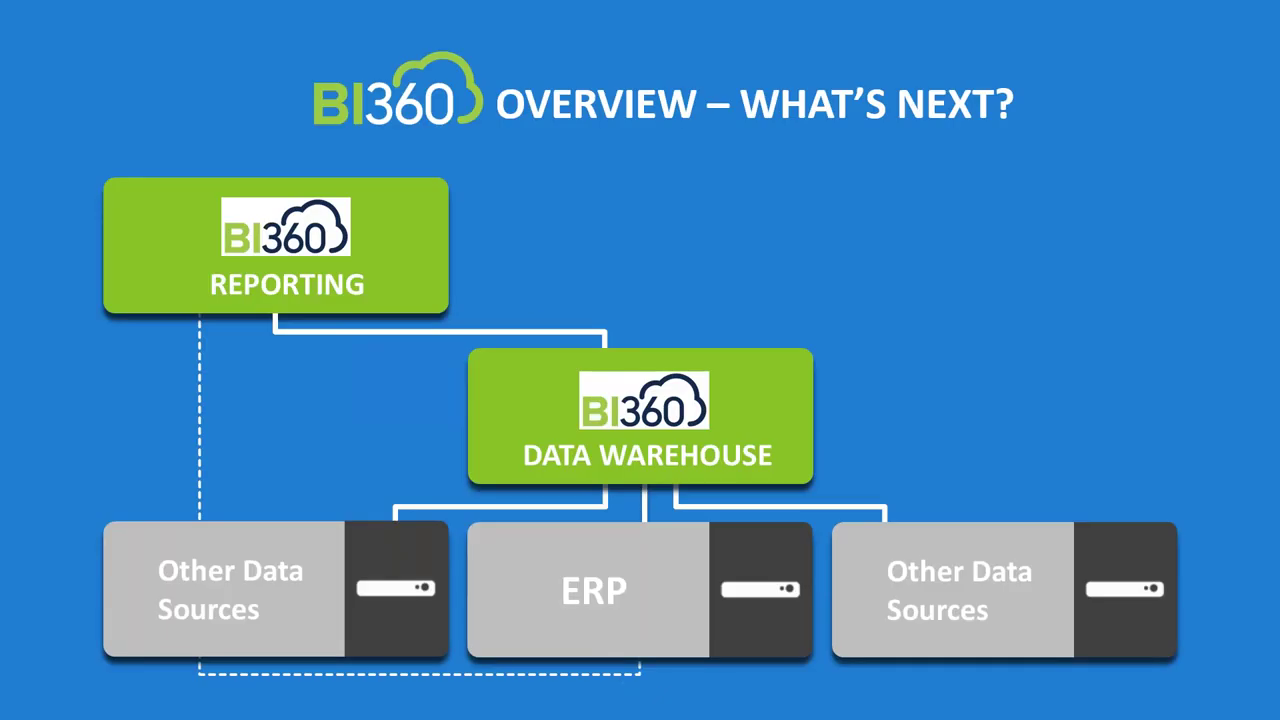